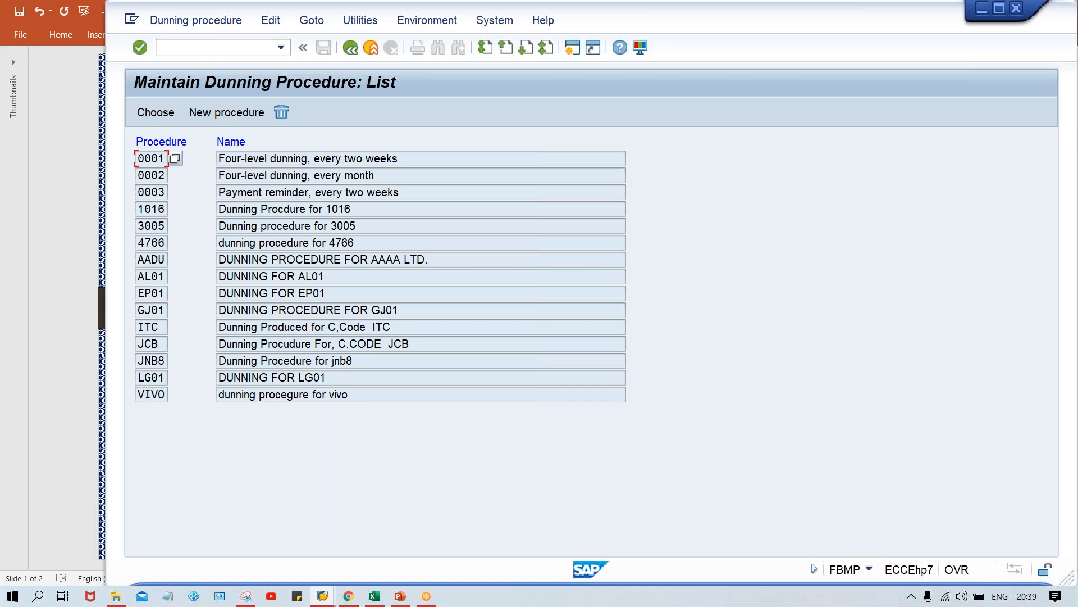
# Create a new dunning procedure TM00 with the name TATA MOTOR.
pyautogui.click(224, 111)
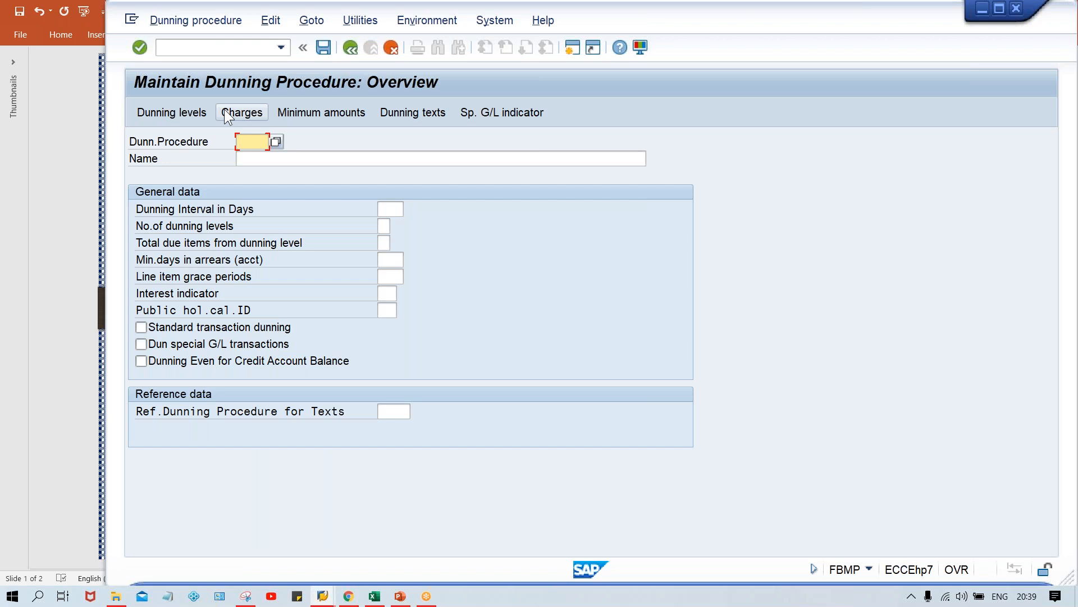
pyautogui.write('TM00')
pyautogui.click(294, 154)
pyautogui.write('TAT')
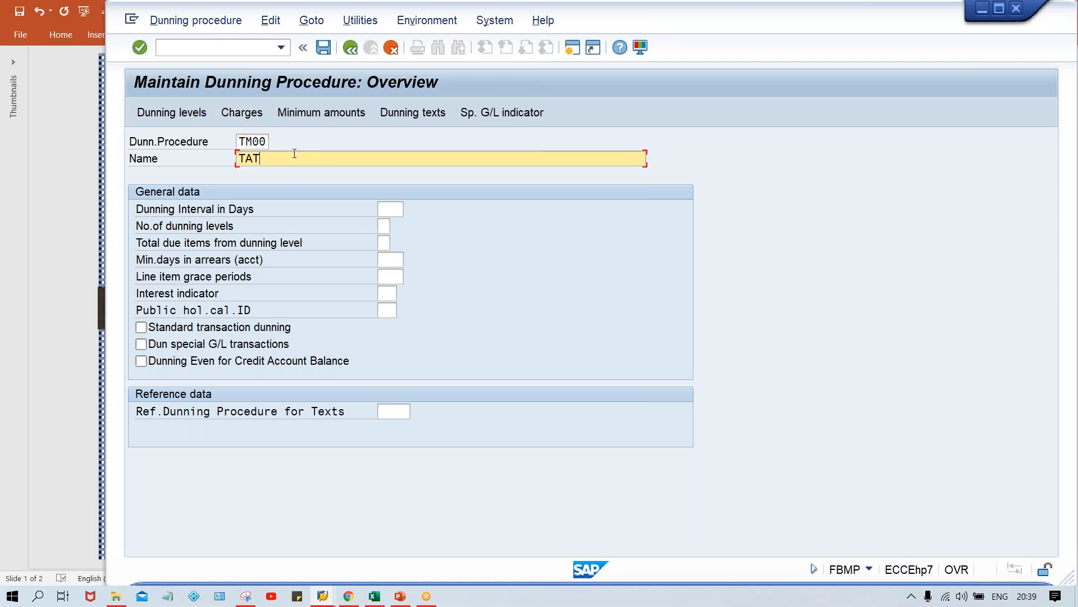
pyautogui.write('A MOTOR')
pyautogui.click(383, 212)
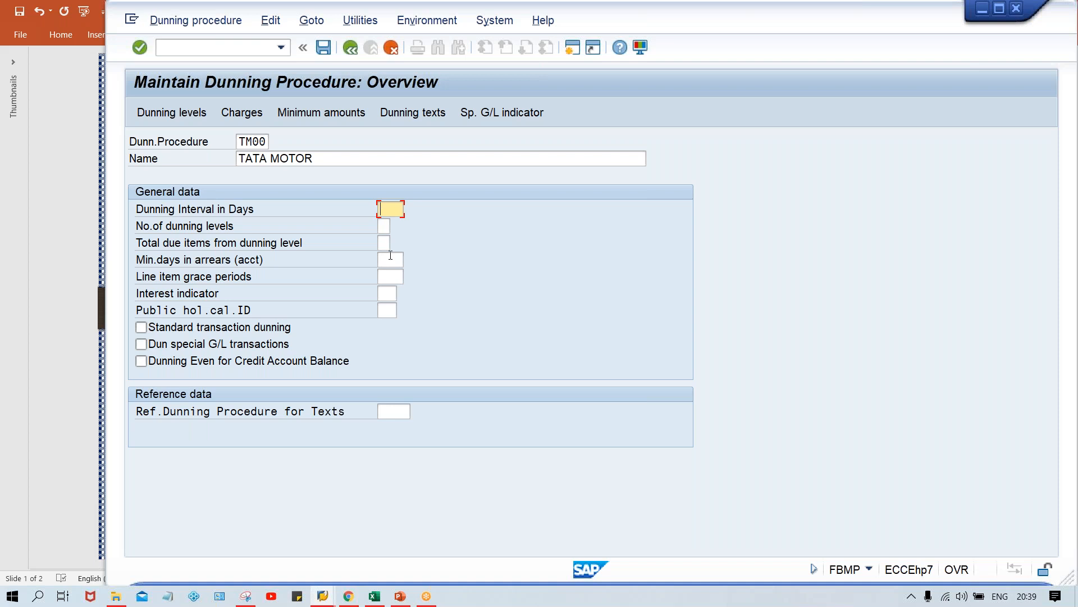
# Switch to Excel, examine the overdue days of the invoices in the TATA MOTOR table, and return to SAP.
pyautogui.click(373, 597)
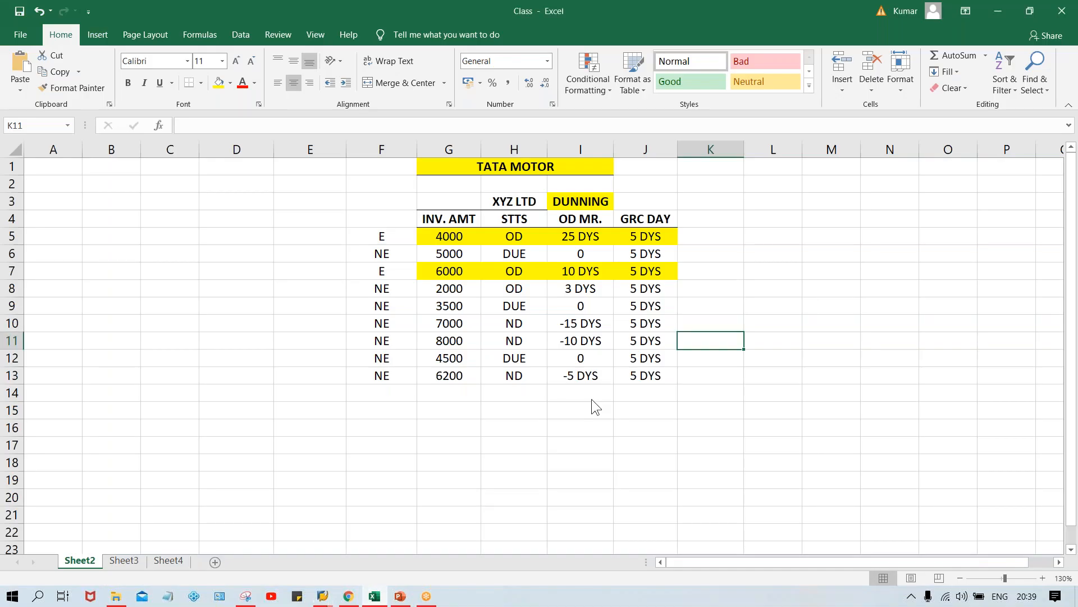
pyautogui.click(553, 443)
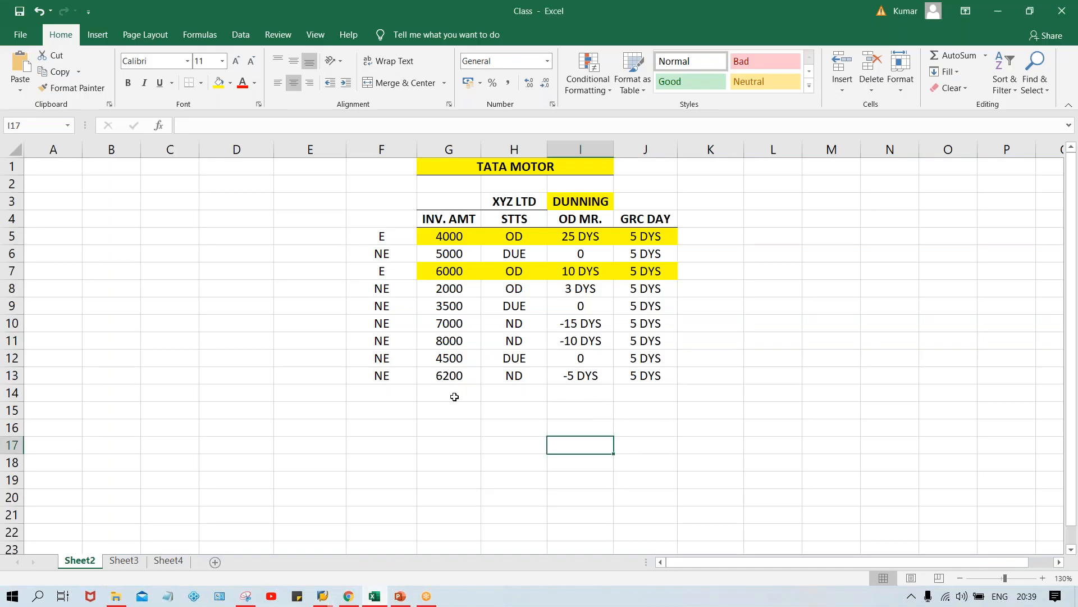
pyautogui.click(454, 398)
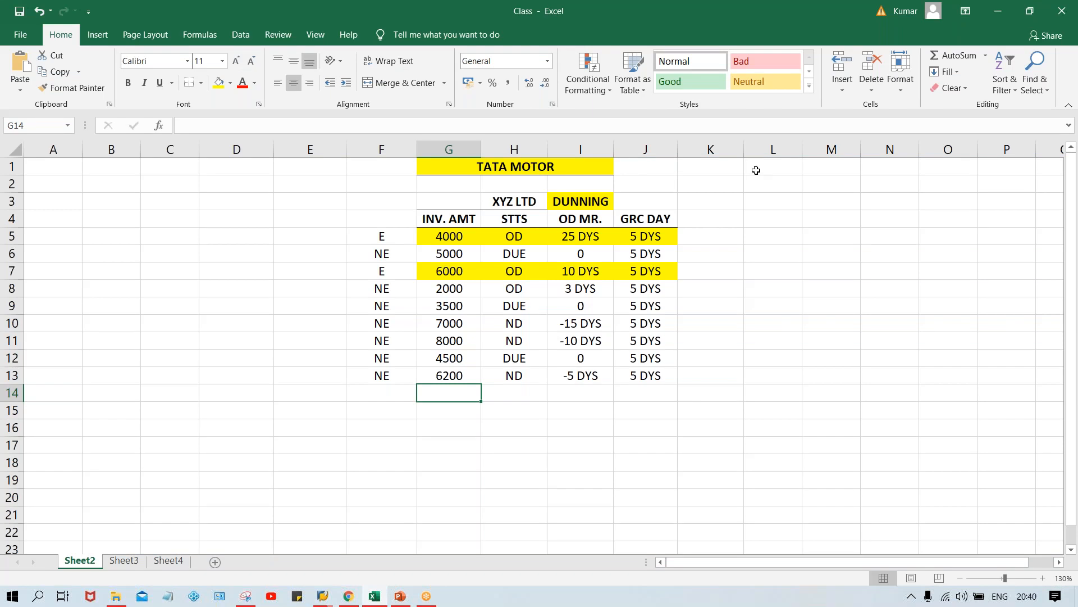
pyautogui.click(559, 240)
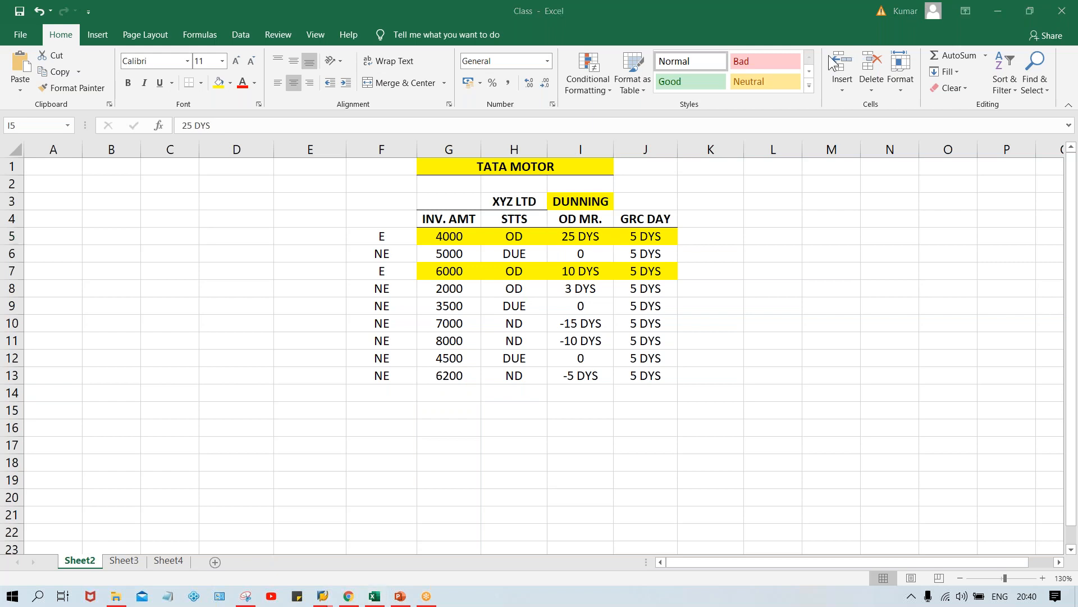
pyautogui.click(587, 241)
pyautogui.click(721, 240)
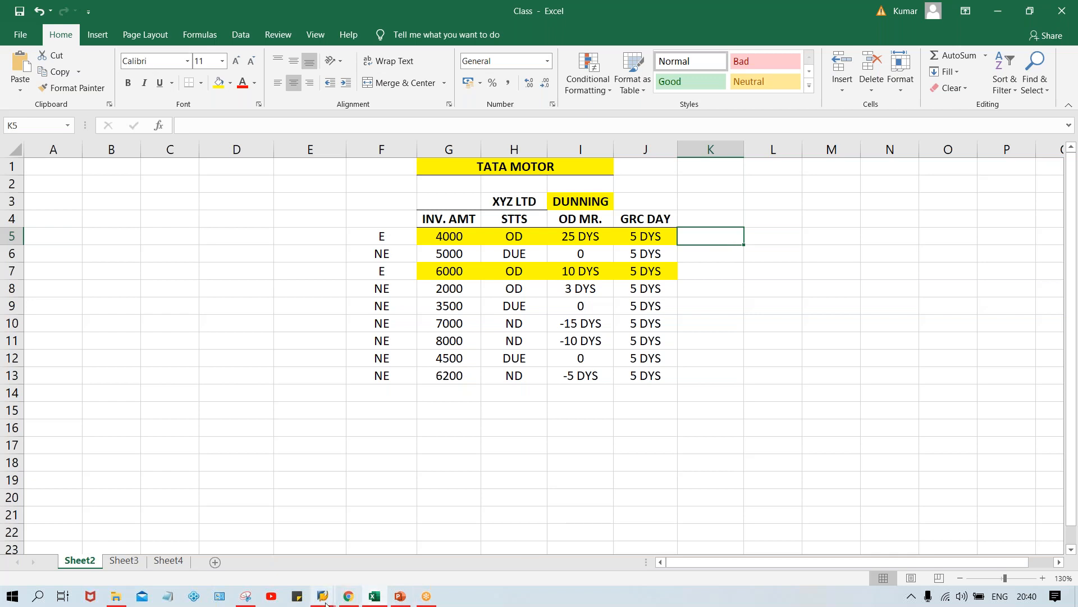
pyautogui.moveTo(324, 599)
pyautogui.click(358, 575)
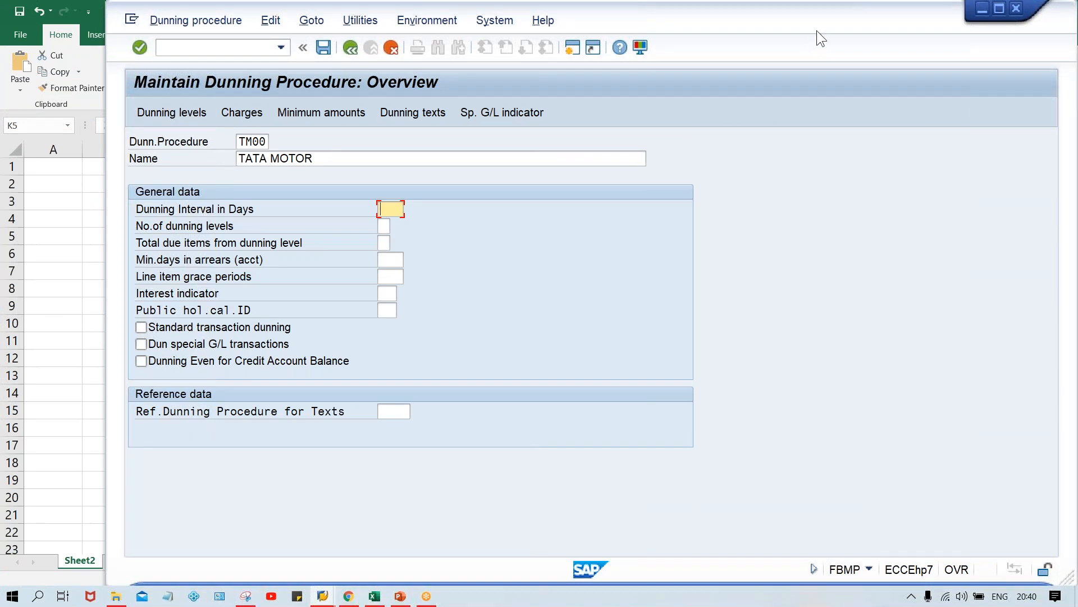
pyautogui.click(1019, 22)
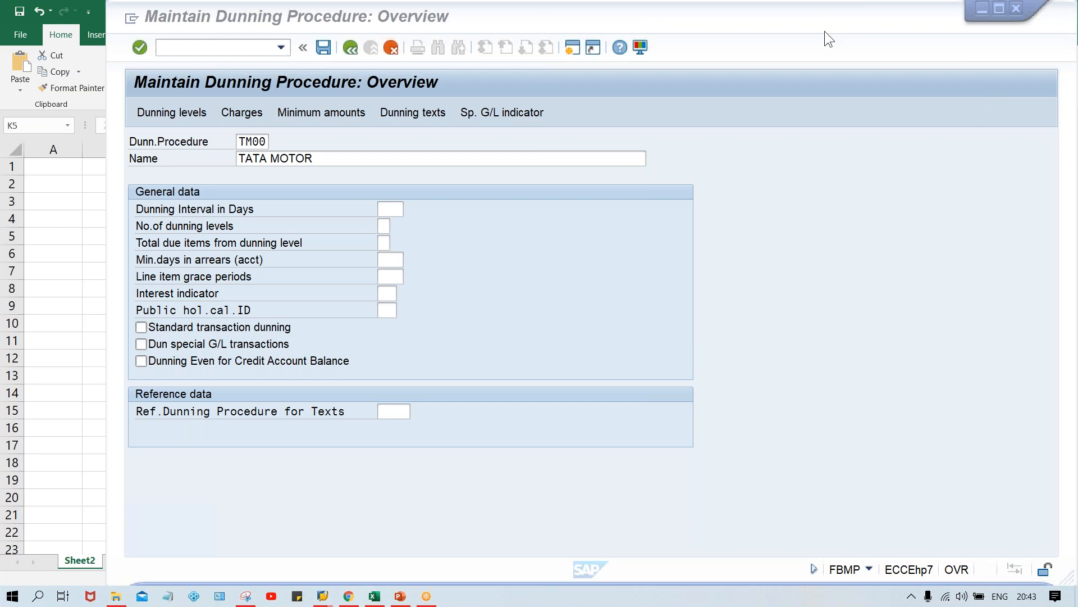
pyautogui.click(764, 187)
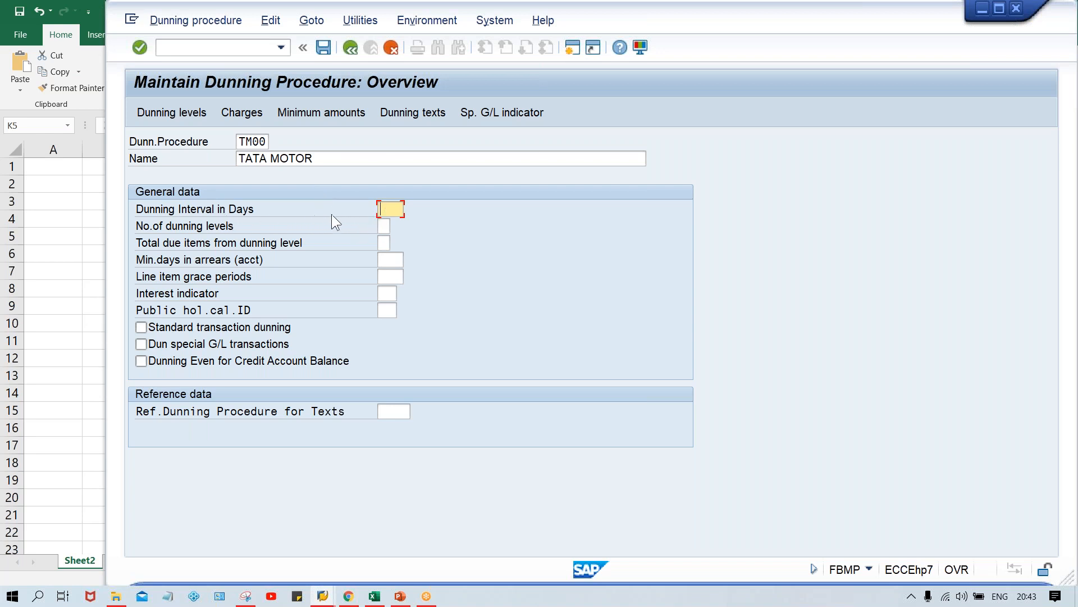
pyautogui.click(381, 225)
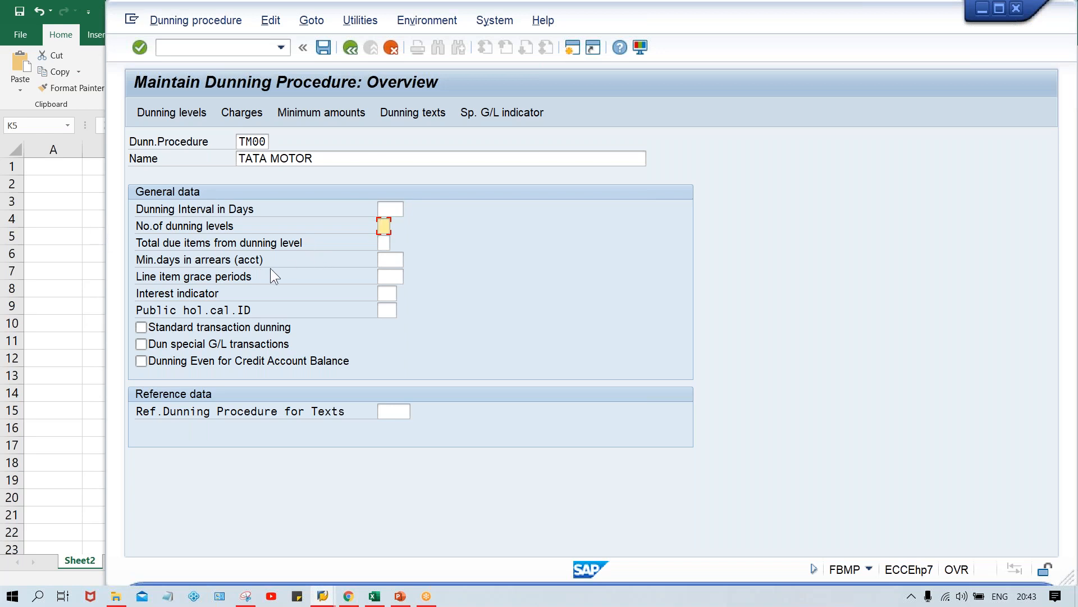
pyautogui.click(392, 211)
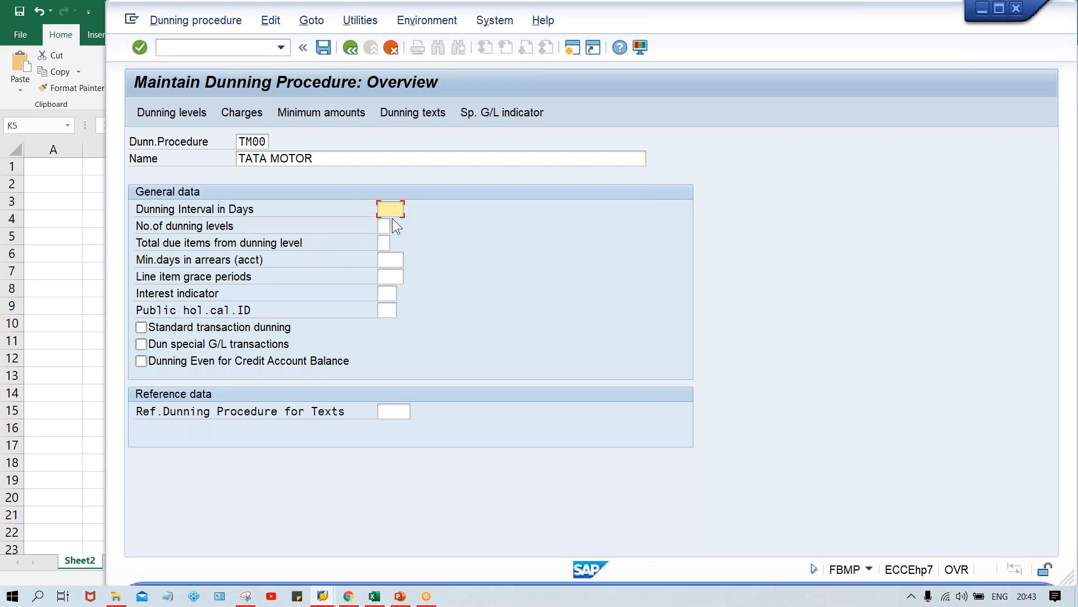
pyautogui.click(386, 225)
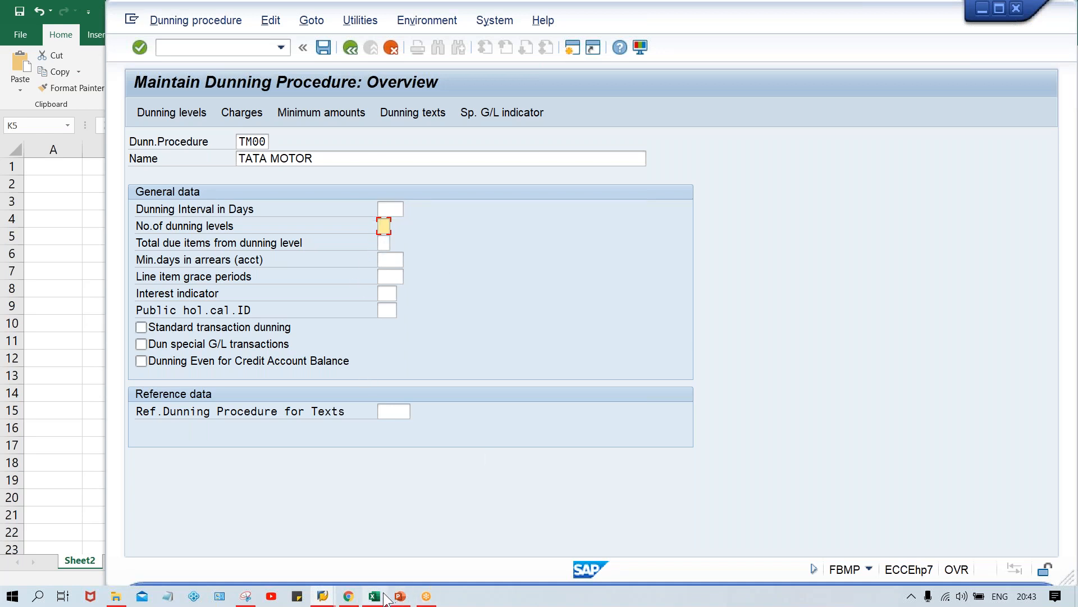
# Switch to the Excel workbook with the TATA MOTOR invoice table.
pyautogui.moveTo(387, 595)
pyautogui.click(393, 548)
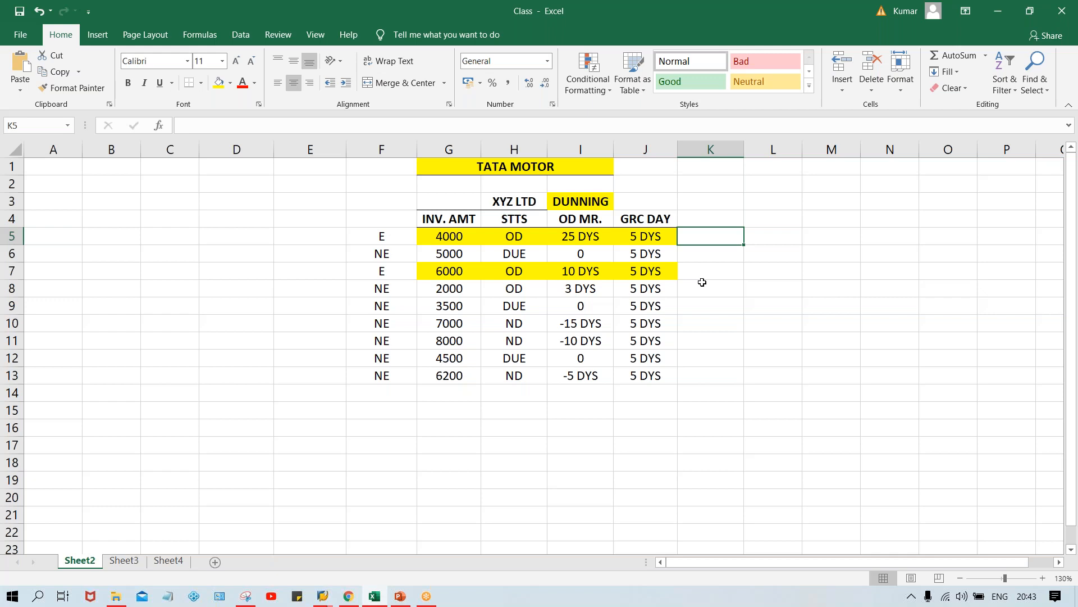
pyautogui.click(645, 196)
pyautogui.write('3')
pyautogui.press('Return')
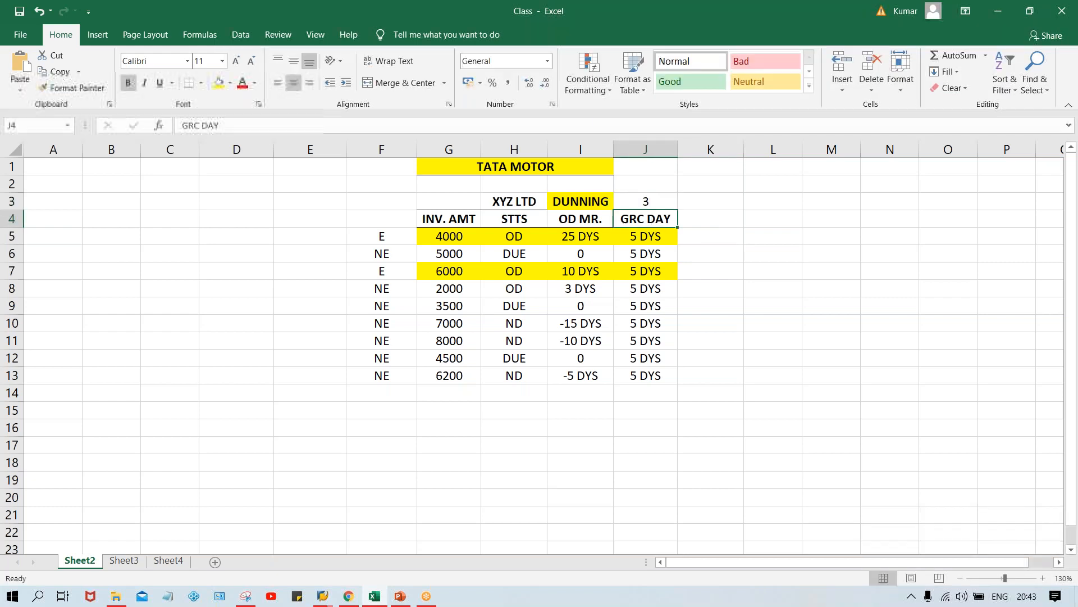
pyautogui.click(657, 201)
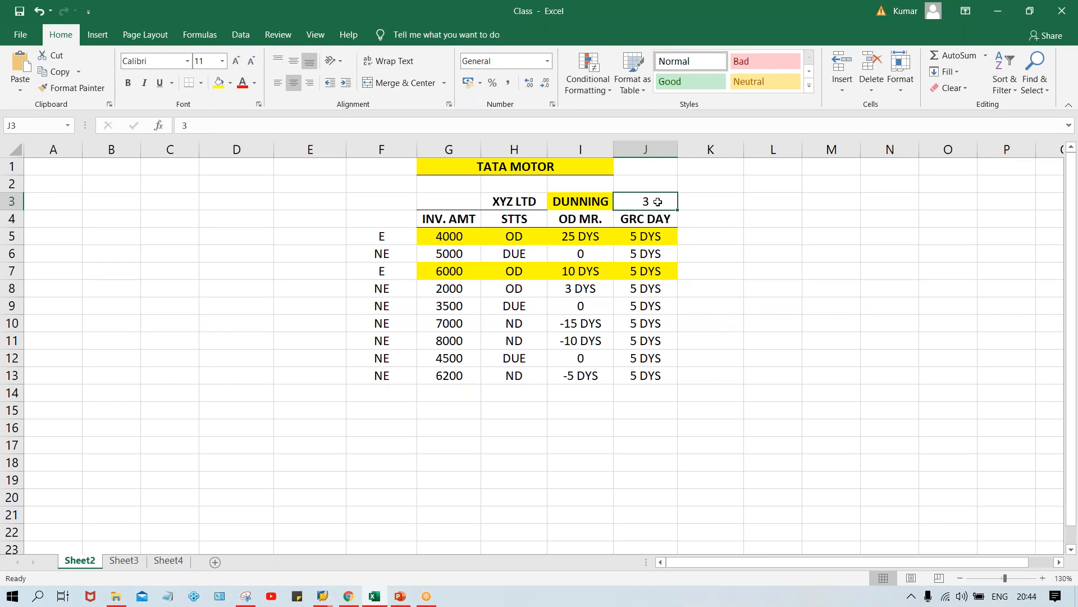
pyautogui.press('Delete')
# Add the label DUN. LVL in cell F16 below the invoice table with the value 3 in G16.
pyautogui.click(377, 427)
pyautogui.write('DUN')
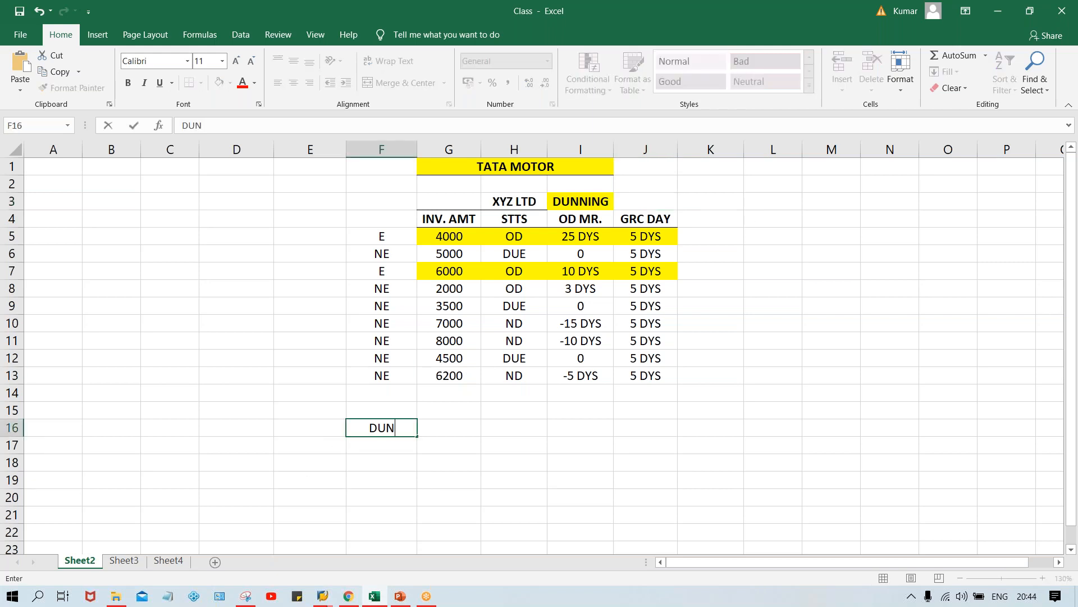
pyautogui.write('. LVL')
pyautogui.press('Tab')
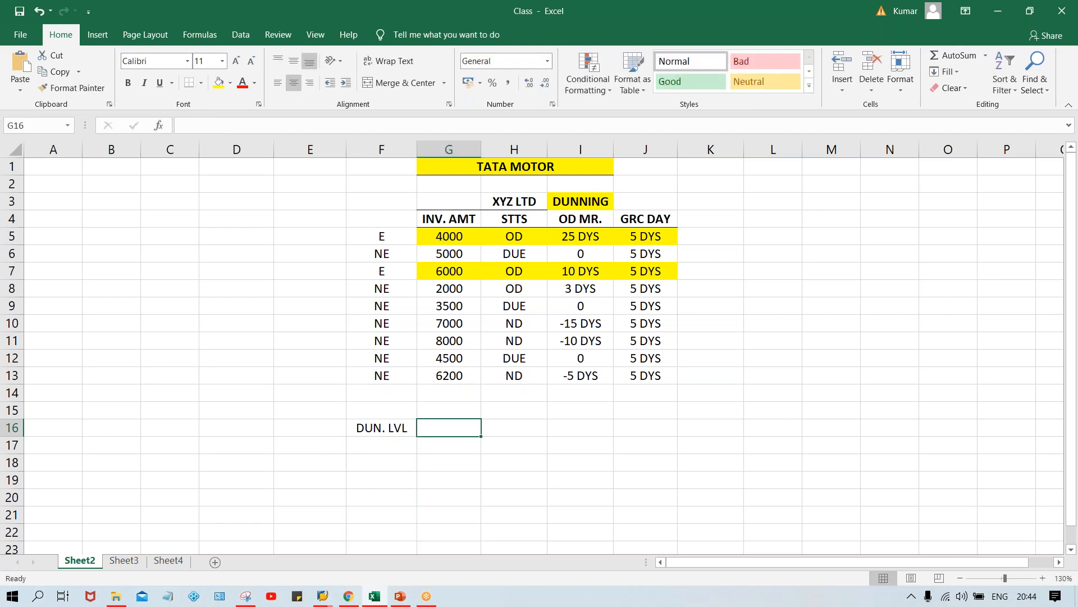
pyautogui.write('3')
pyautogui.press('Return')
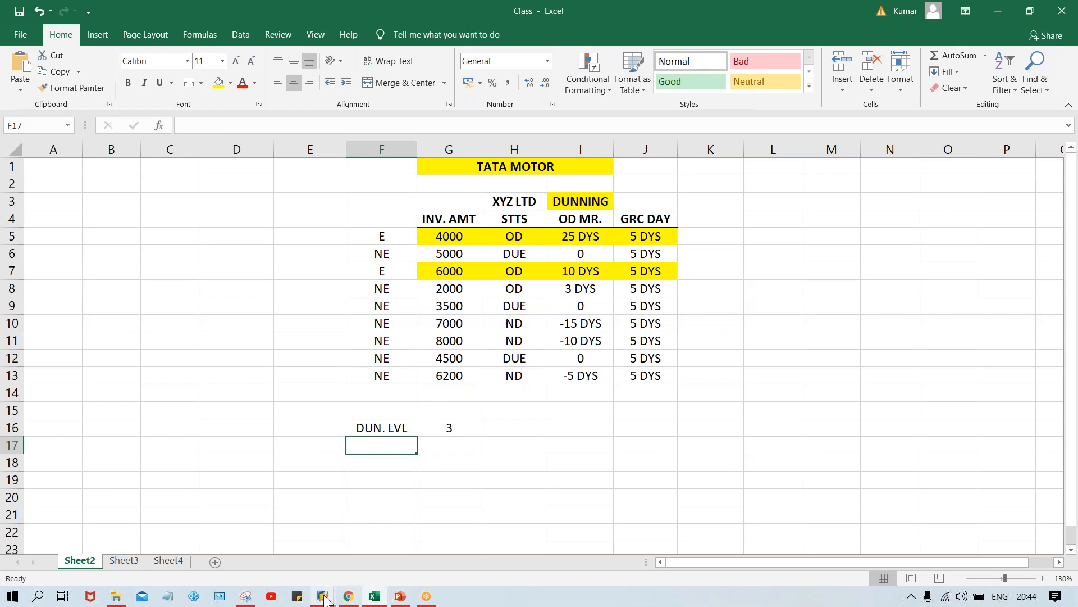
# Switch back to SAP and set the number of dunning levels to 3 for procedure TM00.
pyautogui.moveTo(325, 600)
pyautogui.click(376, 561)
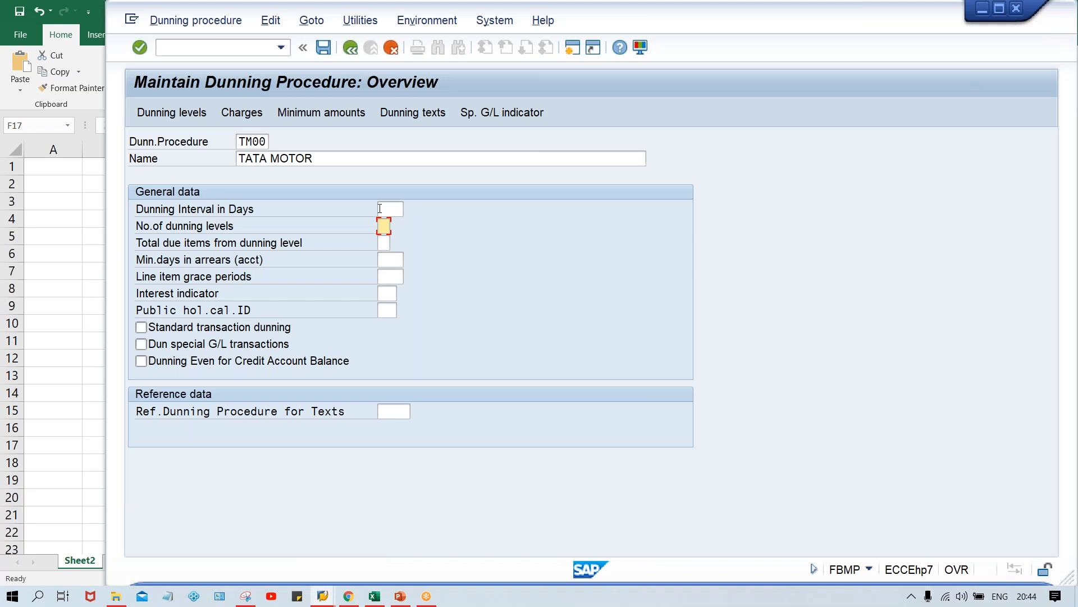
pyautogui.write('3')
pyautogui.press('BackSpace')
pyautogui.click(385, 225)
pyautogui.press('BackSpace')
pyautogui.write('9')
pyautogui.press('BackSpace')
pyautogui.write('3')
pyautogui.moveTo(374, 595)
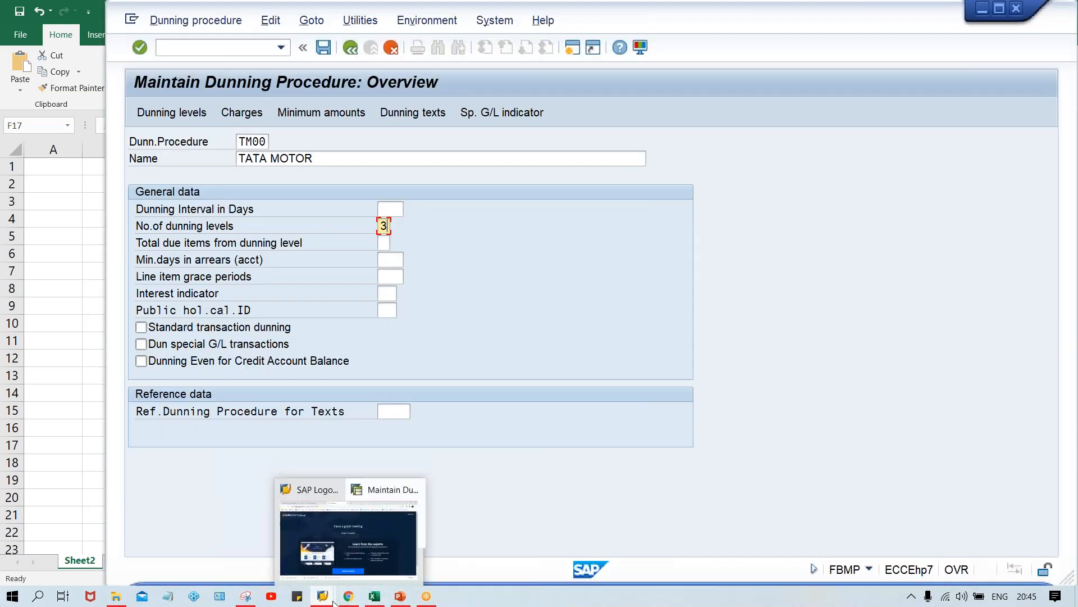
pyautogui.click(355, 549)
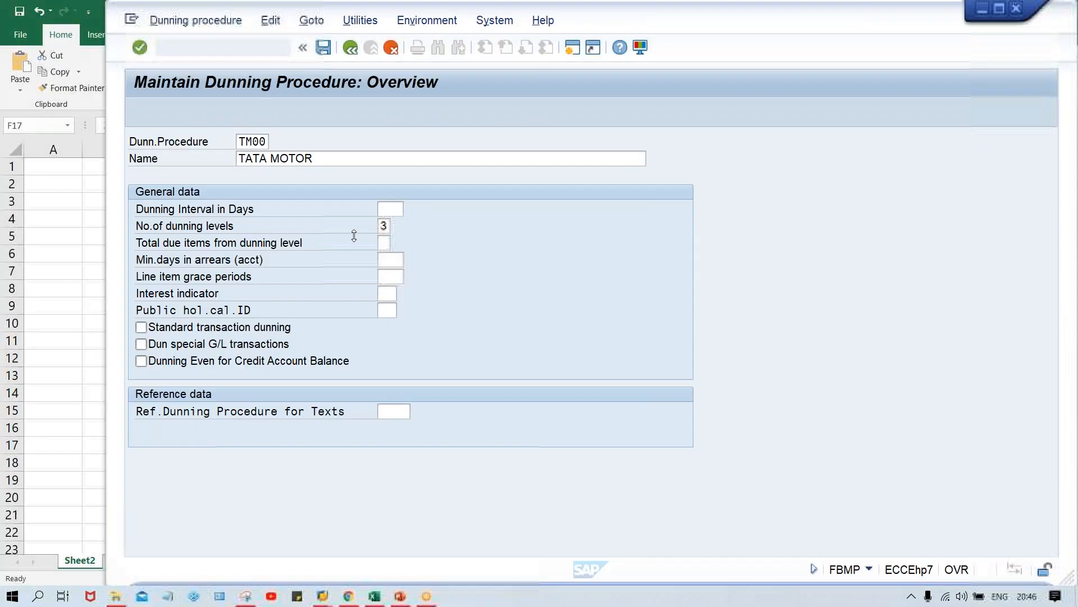
# Set the dunning interval to 10 days and the line item grace periods to 5.
pyautogui.click(392, 210)
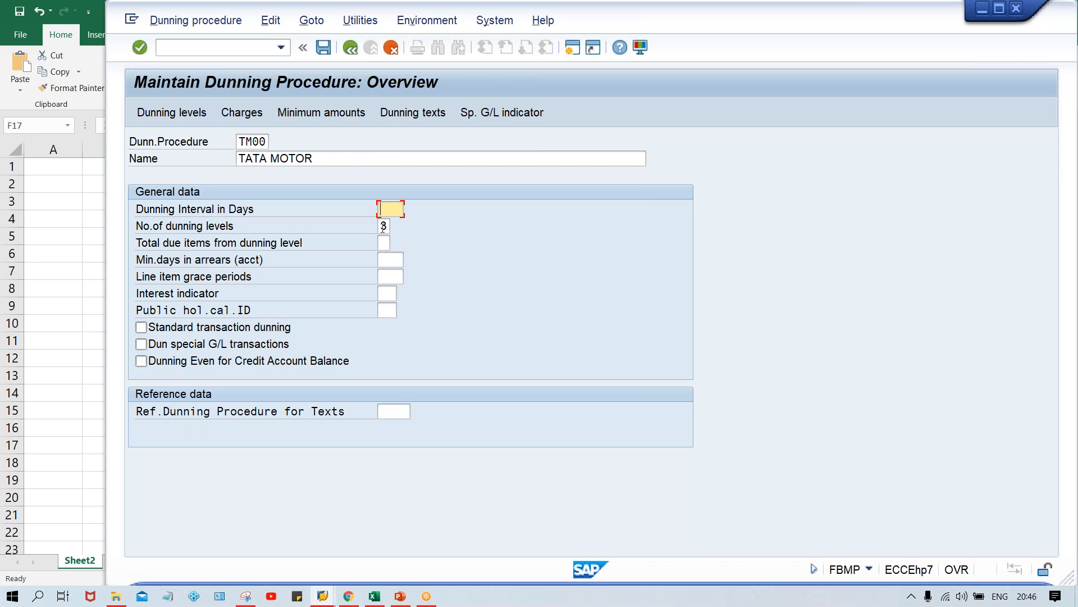
pyautogui.write('10')
pyautogui.click(389, 276)
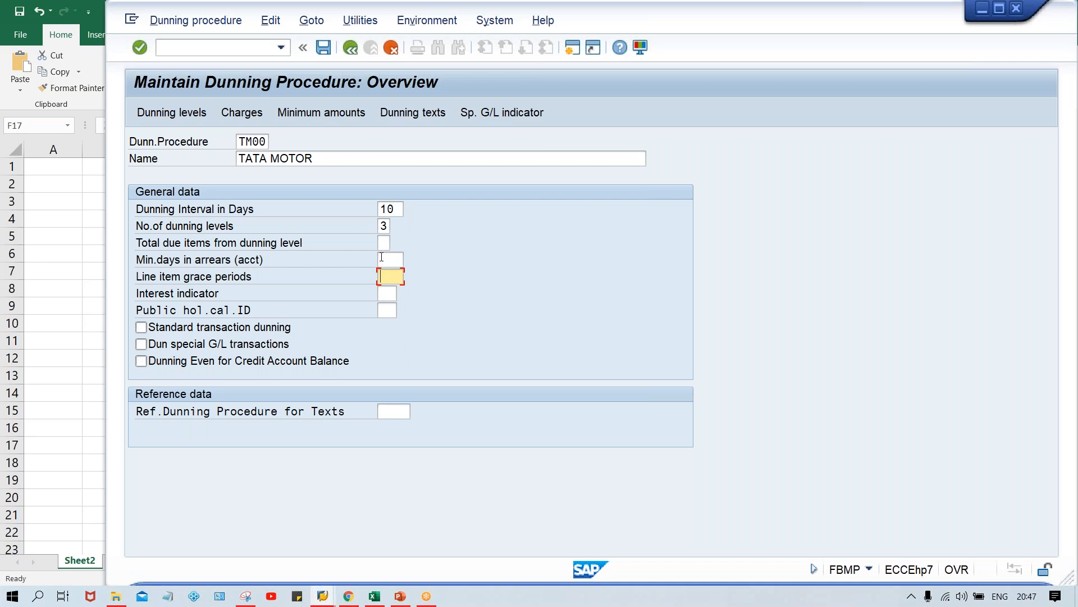
pyautogui.click(398, 208)
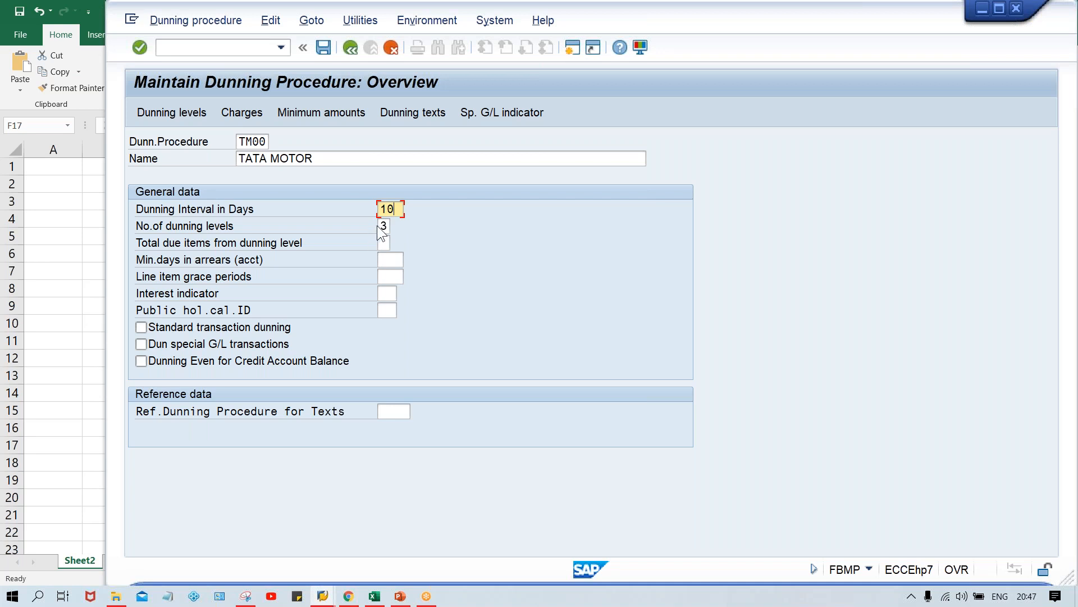
pyautogui.click(387, 276)
pyautogui.write('5')
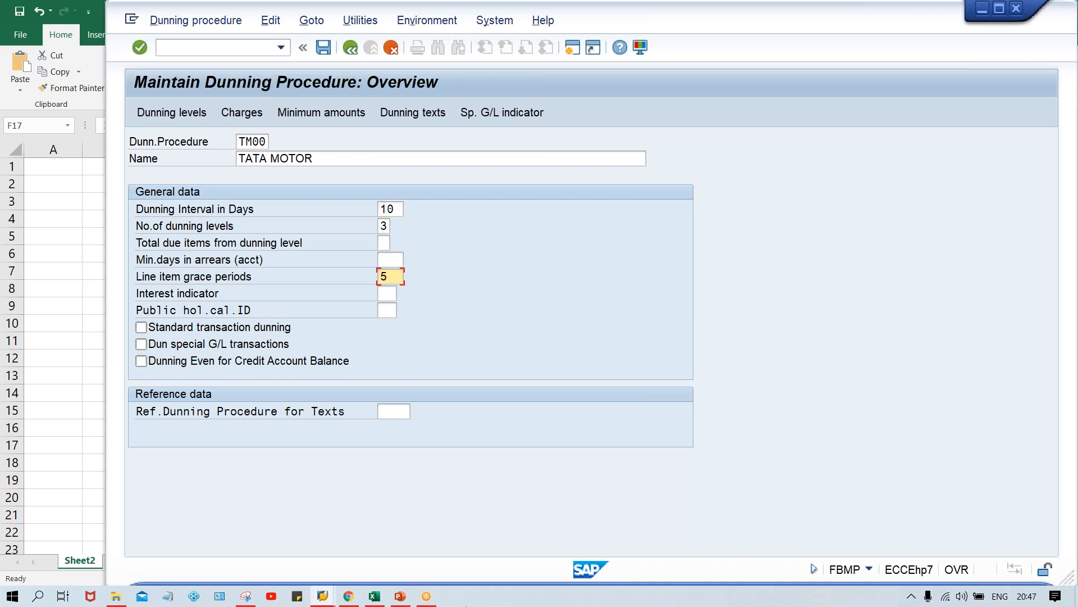
# Switch to Excel and add the label DUN. INT. in cell F17 with the value 10 in G17.
pyautogui.click(375, 596)
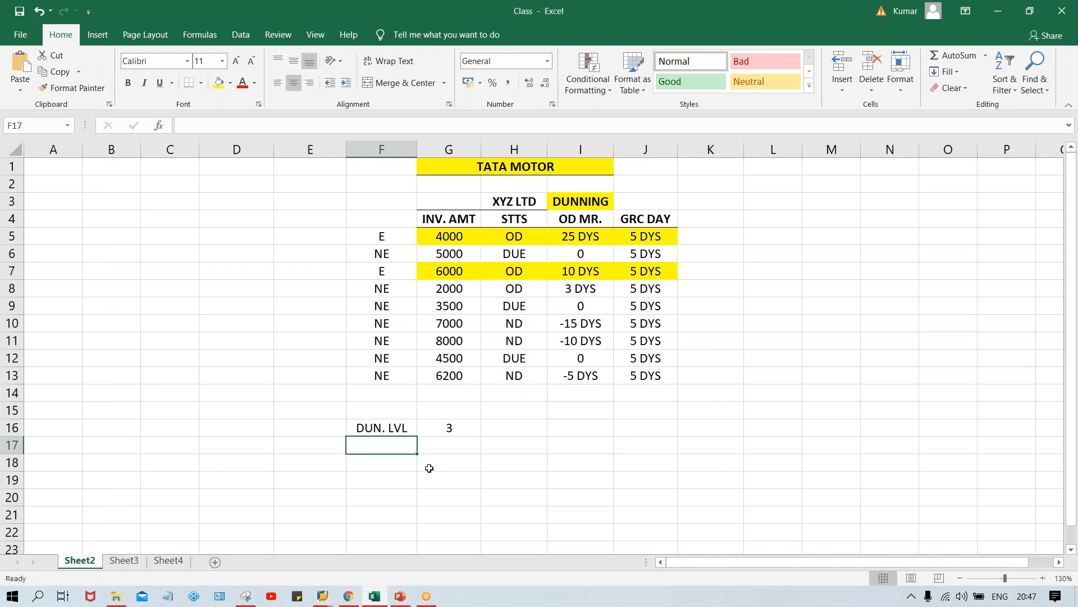
pyautogui.hotkey('alt', 'Tab')
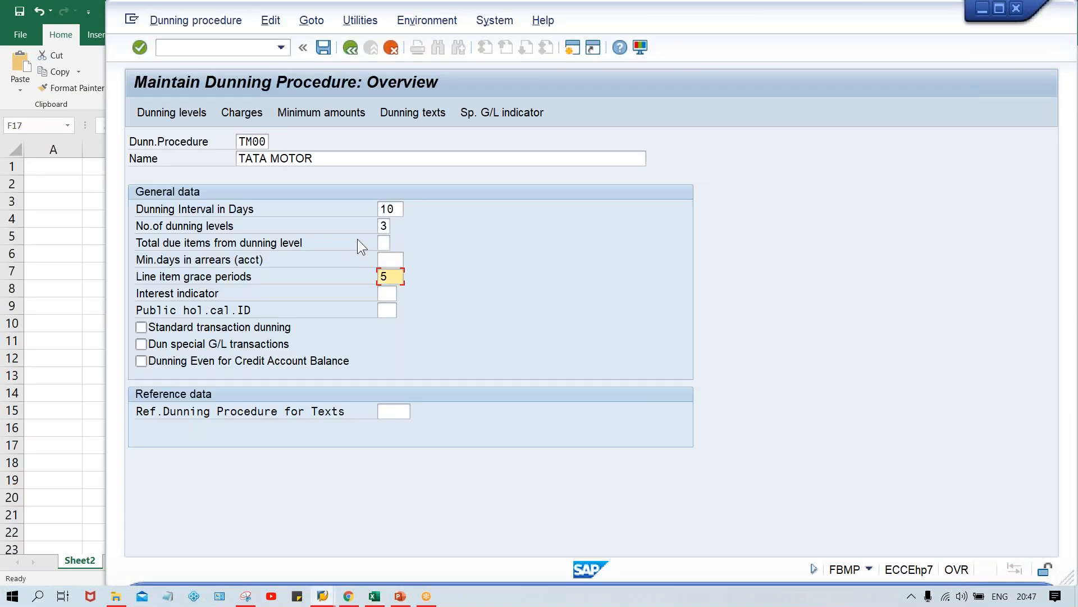
pyautogui.hotkey('alt', 'Tab')
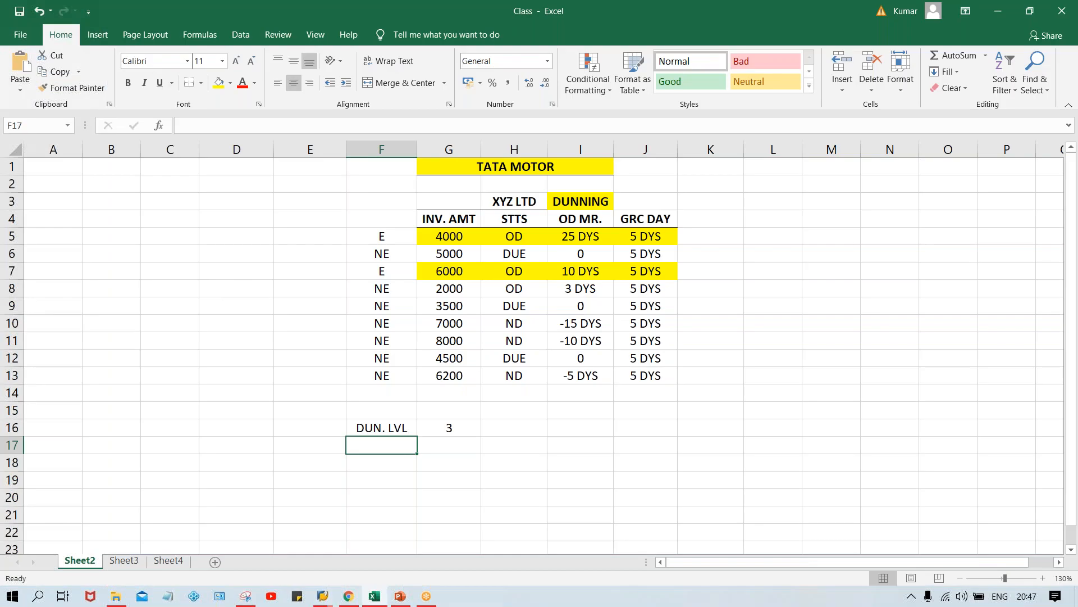
pyautogui.write('DUN. INT.')
pyautogui.press('Tab')
pyautogui.write('10')
pyautogui.press('Return')
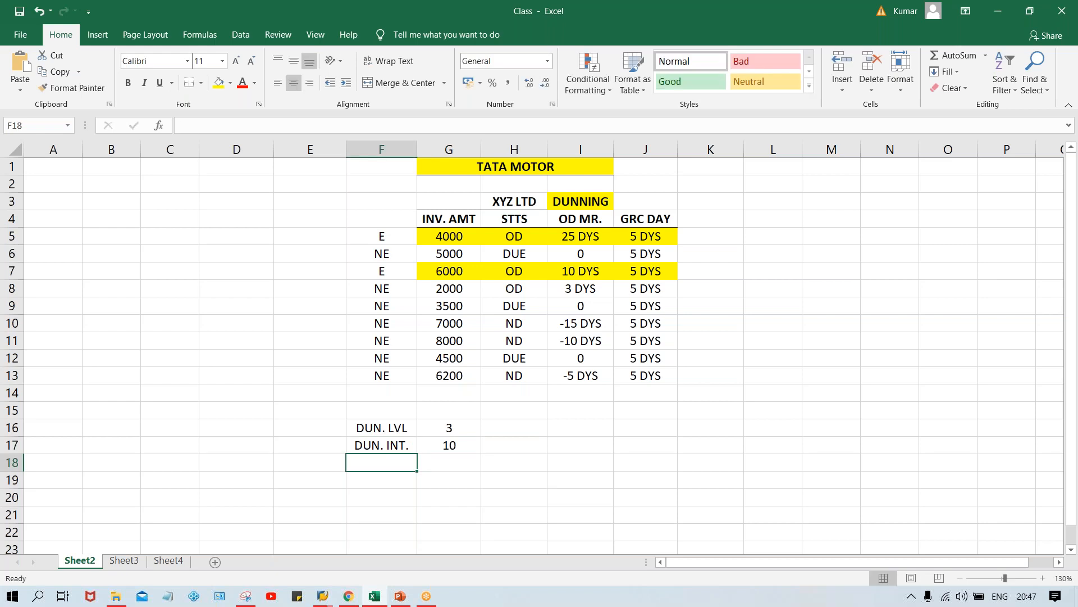
# Add the label GRC PRD in cell F18 with the value 5 in G18.
pyautogui.write('GRC')
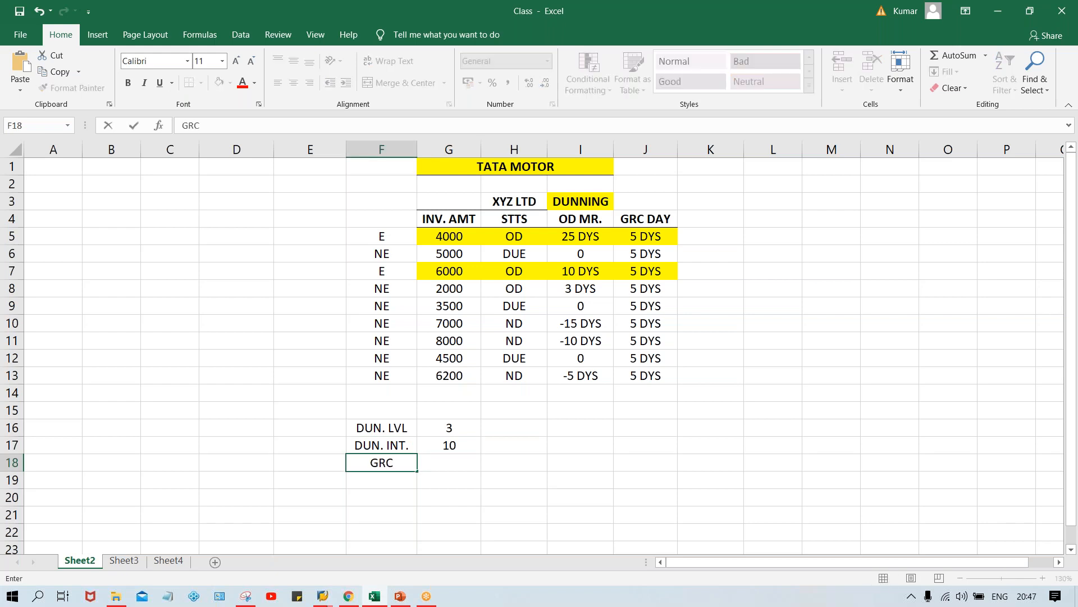
pyautogui.write(' PRD')
pyautogui.press('capslock')
pyautogui.press('Tab')
pyautogui.write('5')
pyautogui.press('Return')
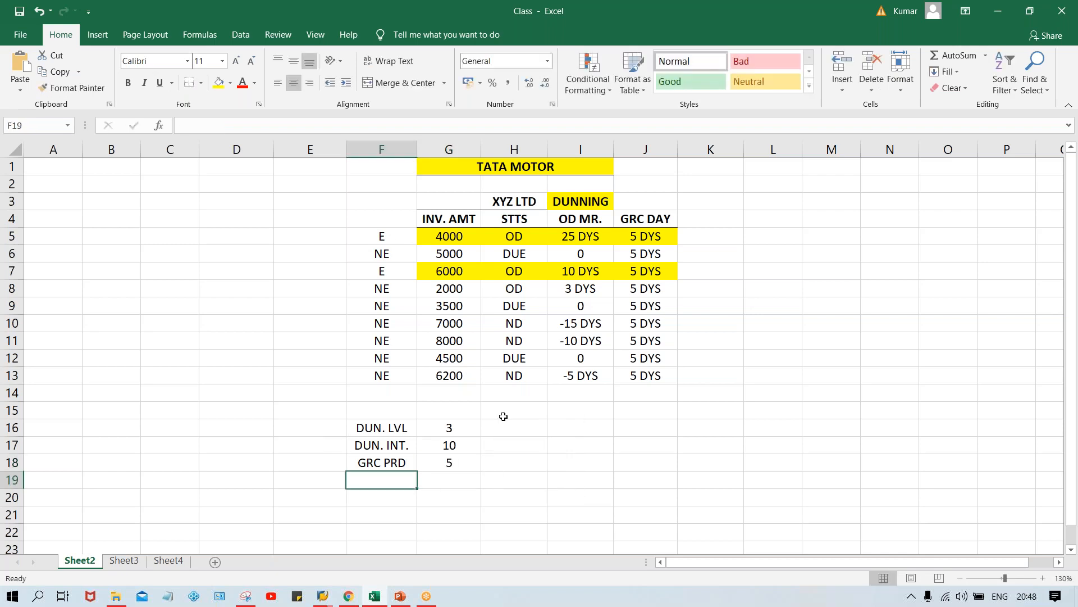
pyautogui.hotkey('alt', 'Tab')
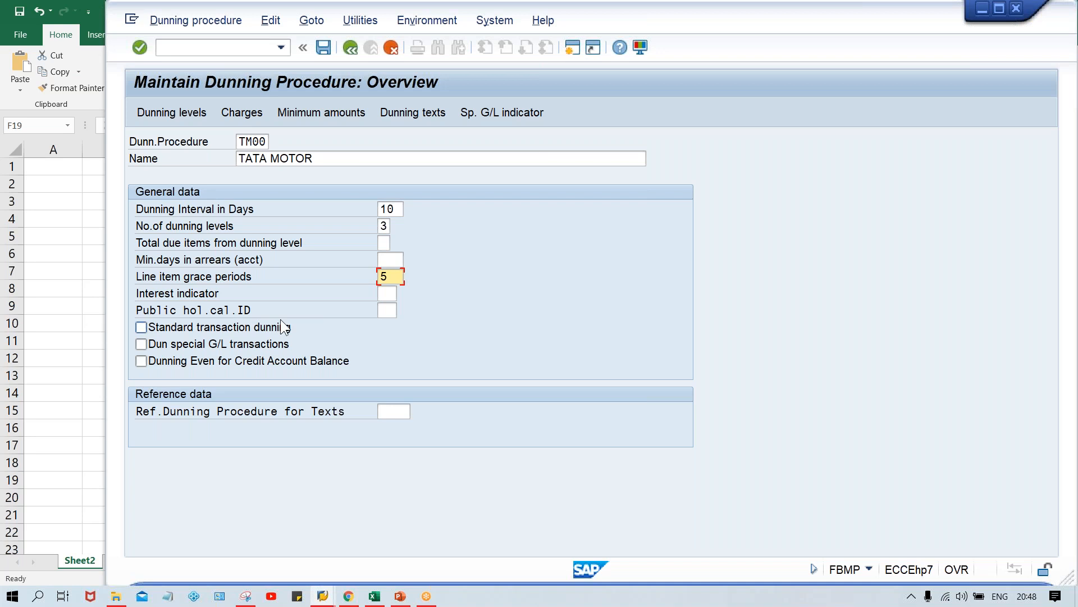
pyautogui.click(374, 597)
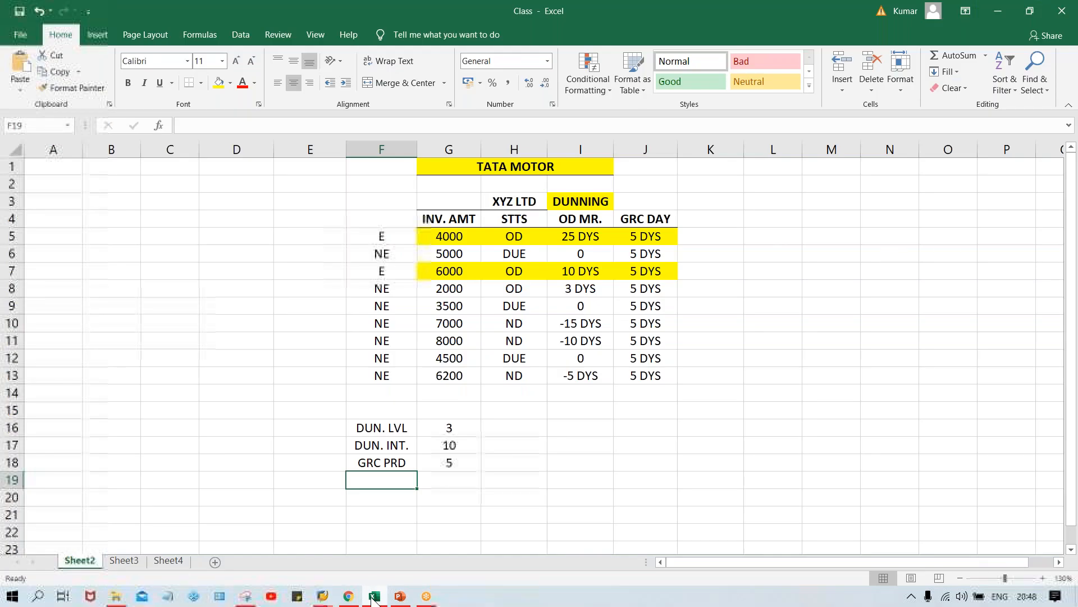
pyautogui.click(445, 461)
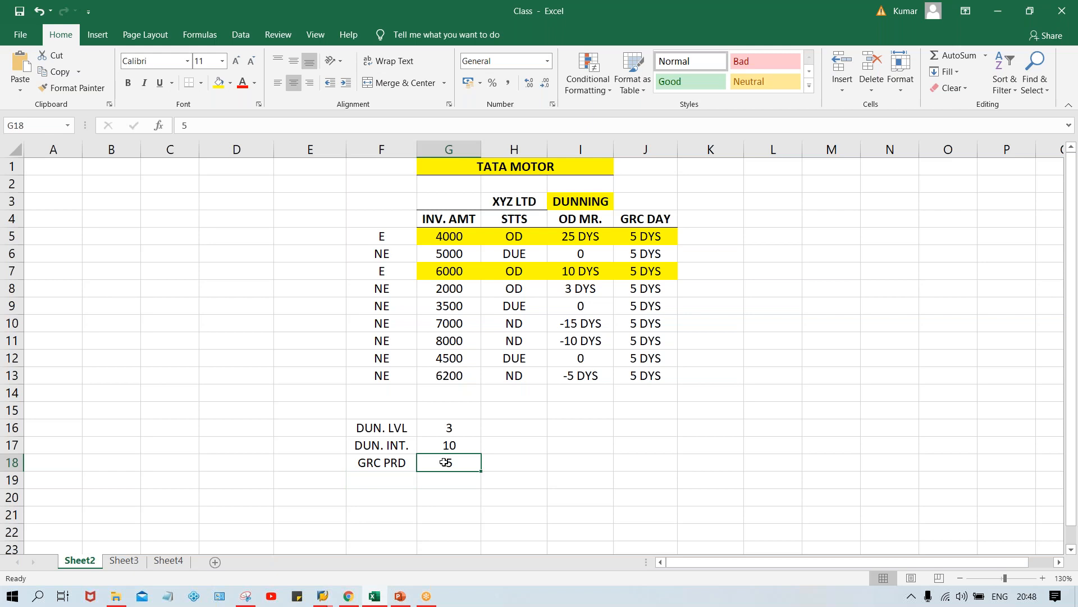
pyautogui.click(578, 310)
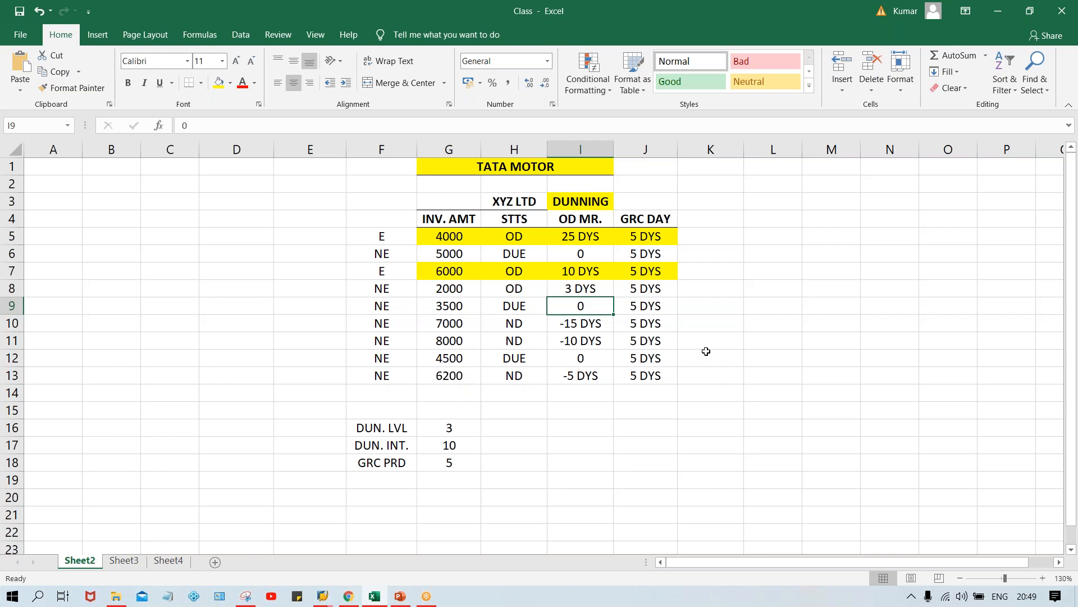
# Switch to SAP, turn on standard transaction dunning for TM00 and confirm with the reference procedure for texts left blank.
pyautogui.hotkey('alt', 'Tab')
pyautogui.click(386, 310)
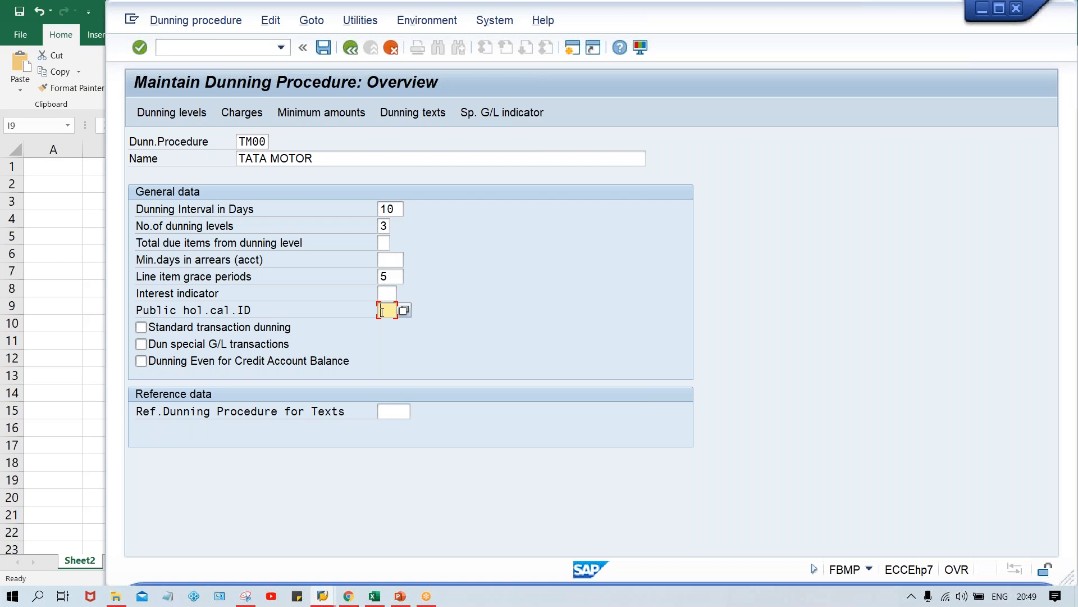
pyautogui.click(182, 327)
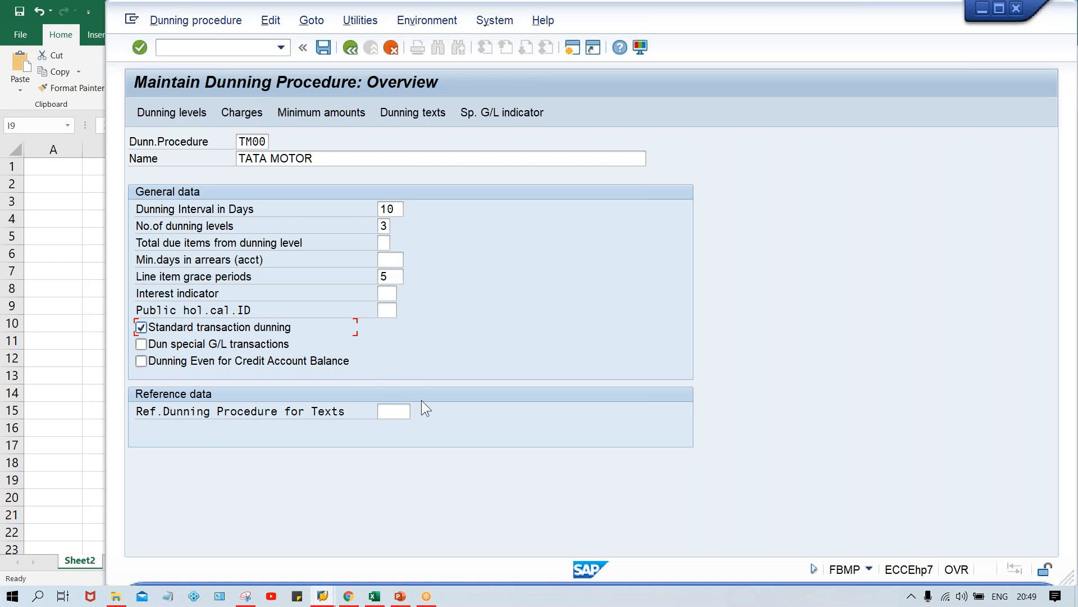
pyautogui.click(399, 417)
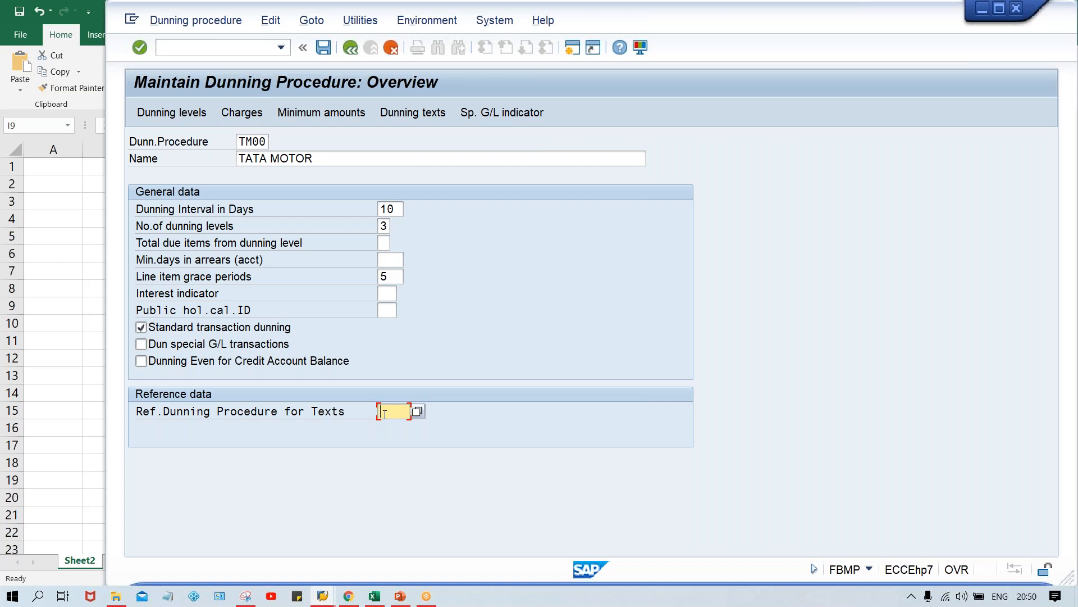
pyautogui.press('Return')
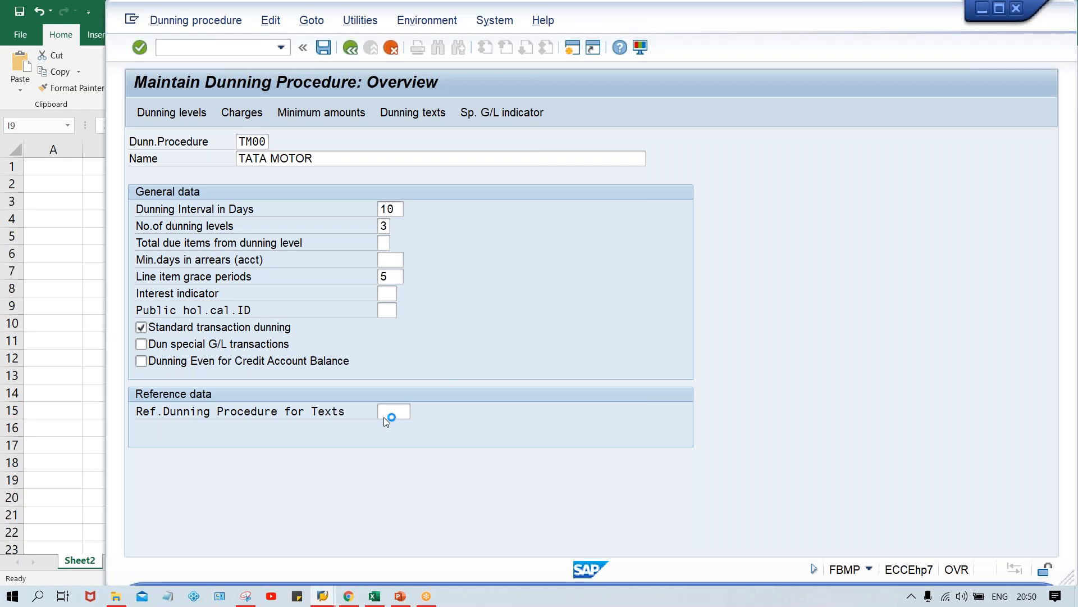
# Open a new SAP system connection from SAP Logon and decline the detailed description of the broken-connection error.
pyautogui.click(322, 596)
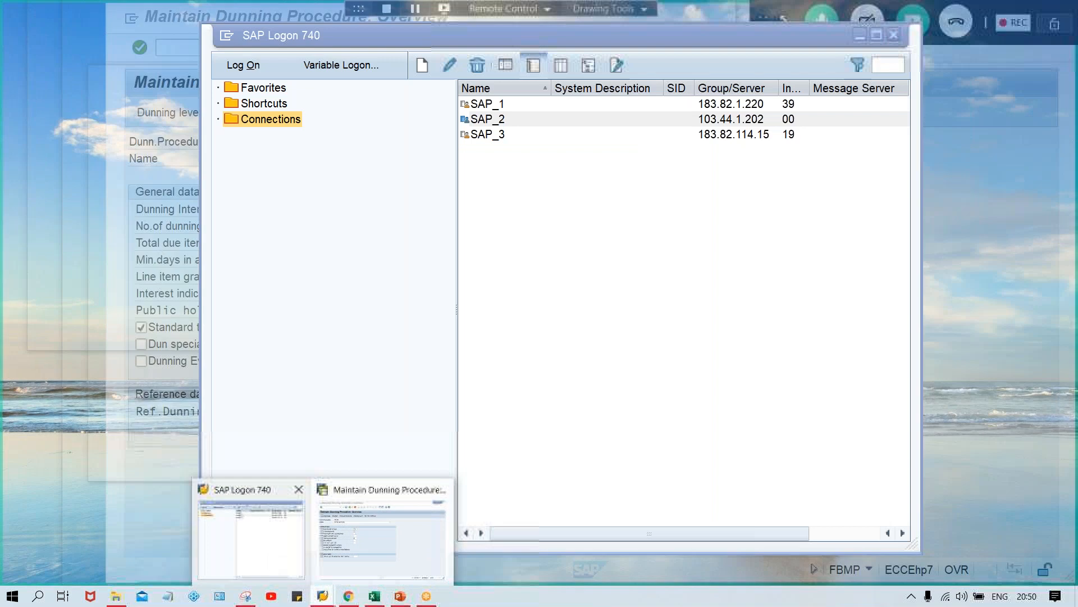
pyautogui.click(274, 561)
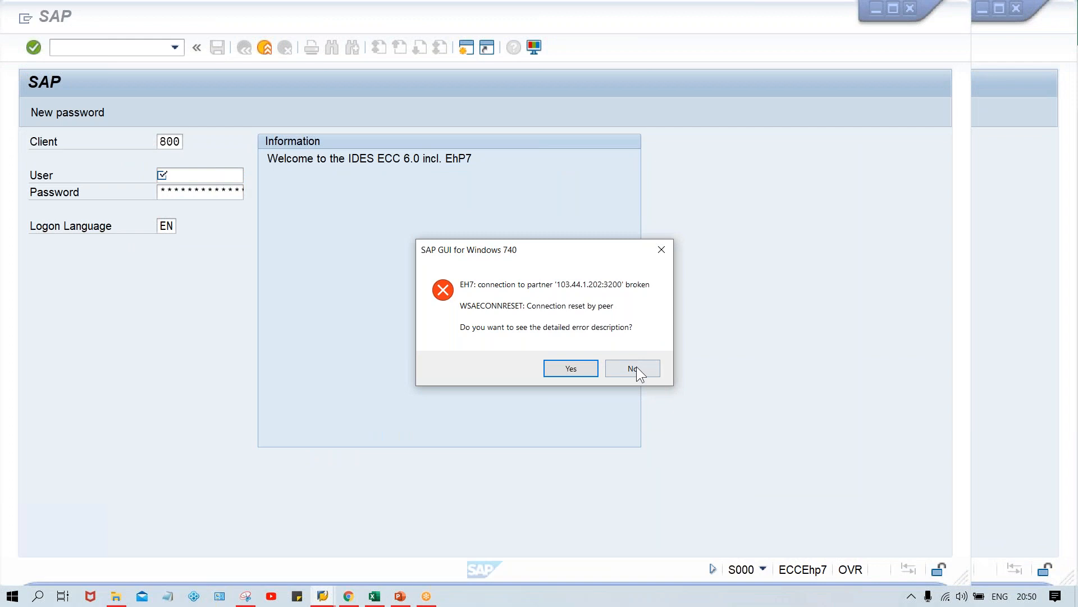
pyautogui.click(630, 368)
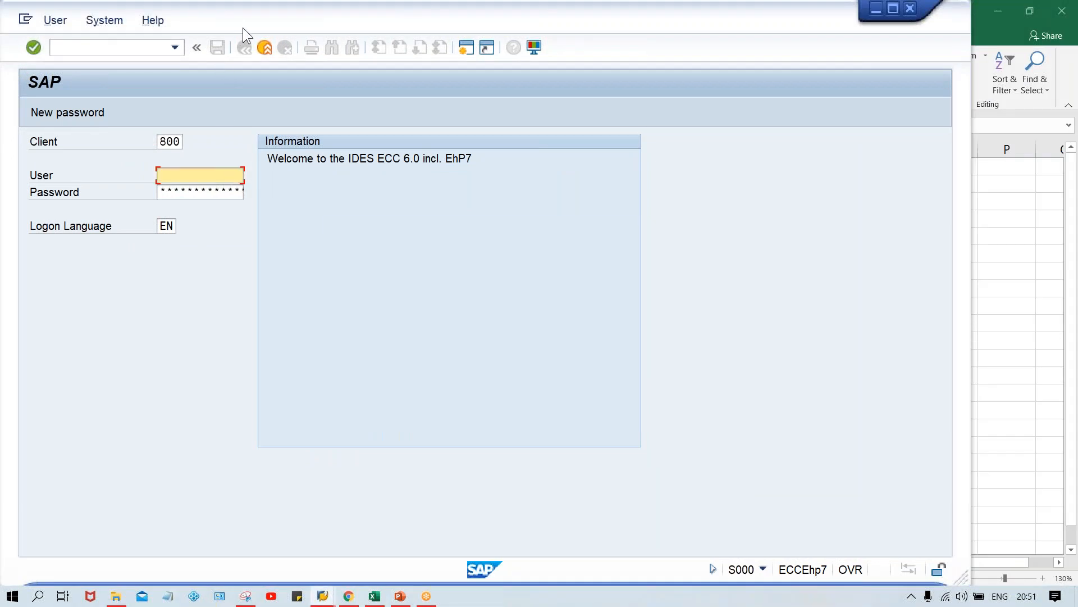
pyautogui.moveTo(243, 21); pyautogui.dragTo(338, 26)
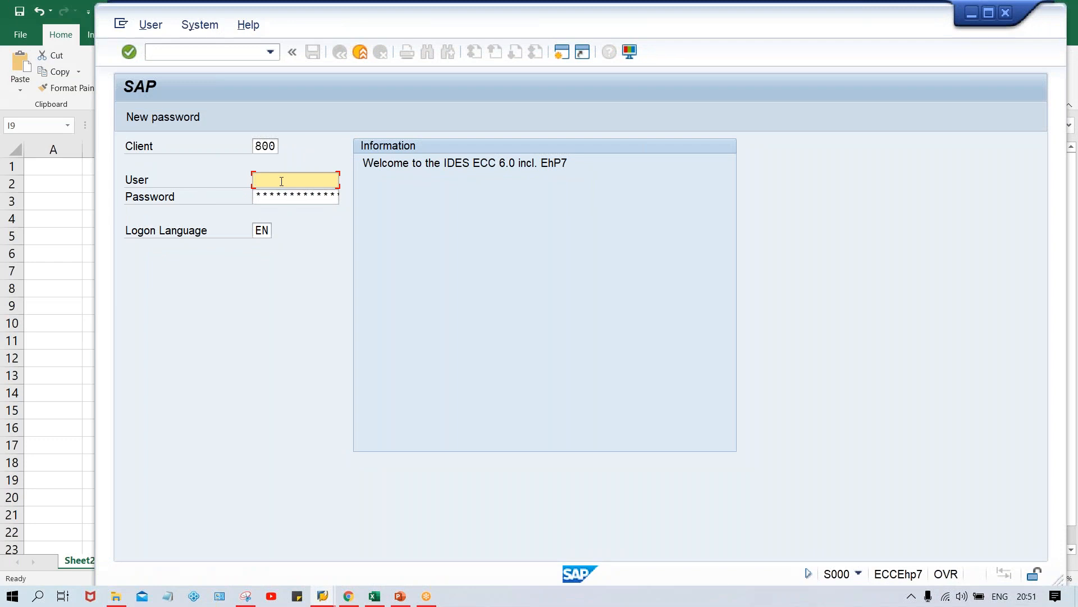
# Log on to client 800 with the user name and account password, and open transaction FBMP.
pyautogui.press('Down')
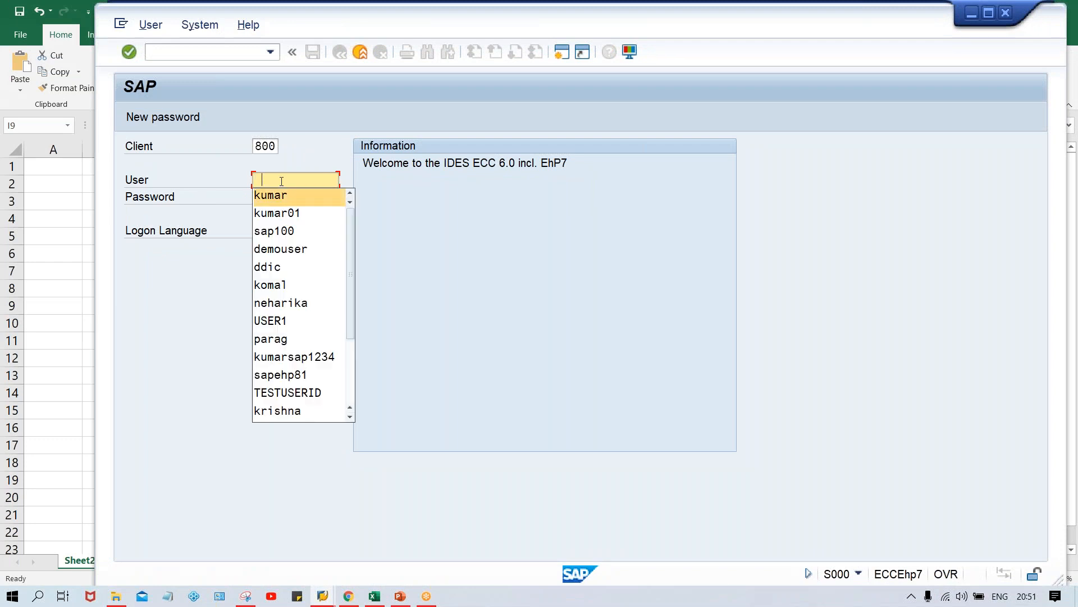
pyautogui.press('Return')
pyautogui.press('Tab')
pyautogui.write('**')
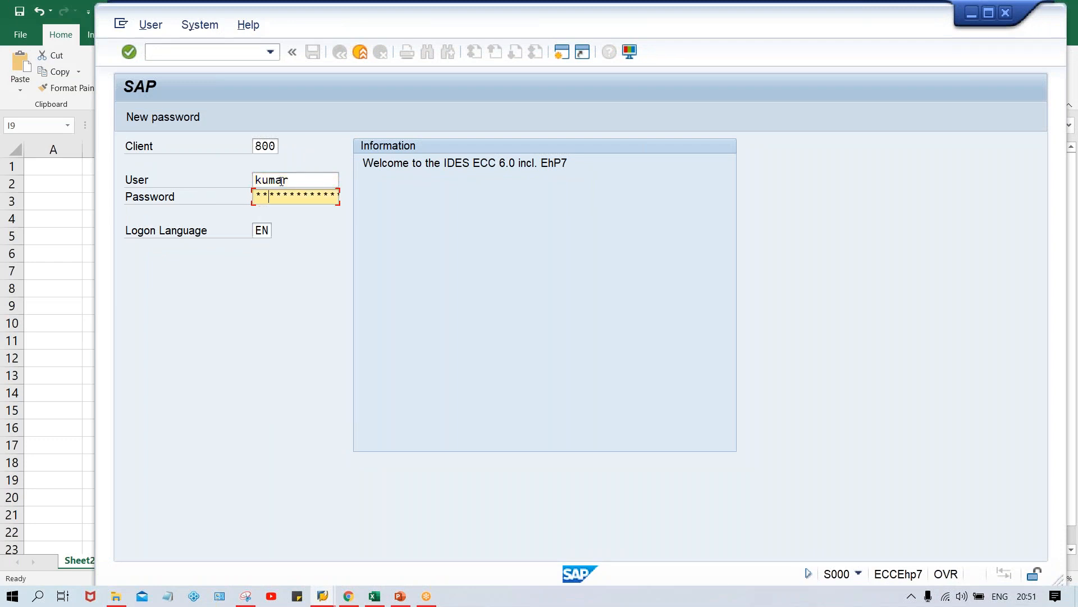
pyautogui.press('capslock')
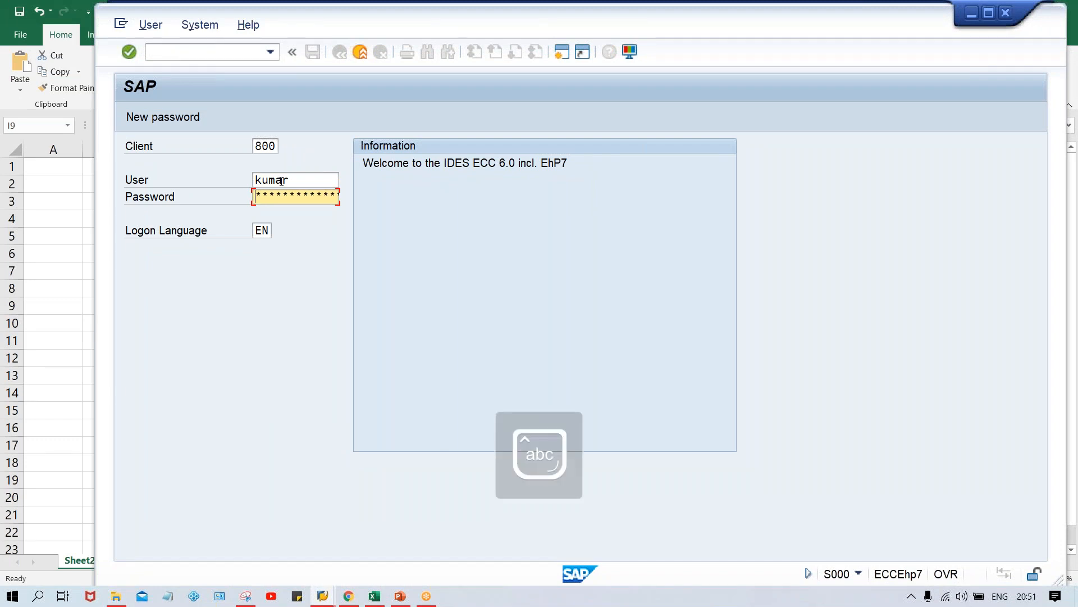
pyautogui.write('***')
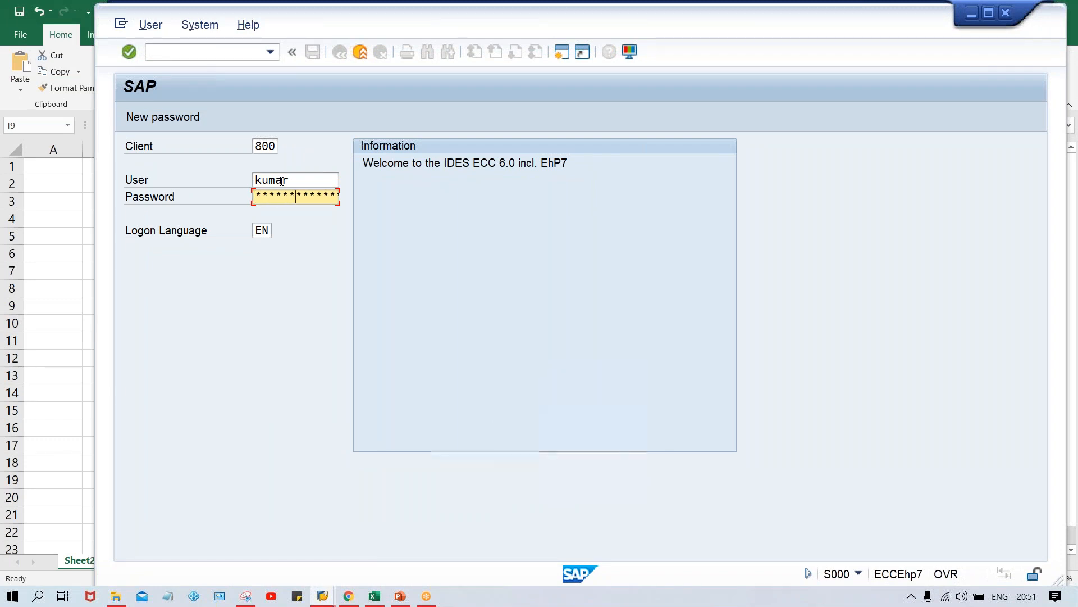
pyautogui.press('Return')
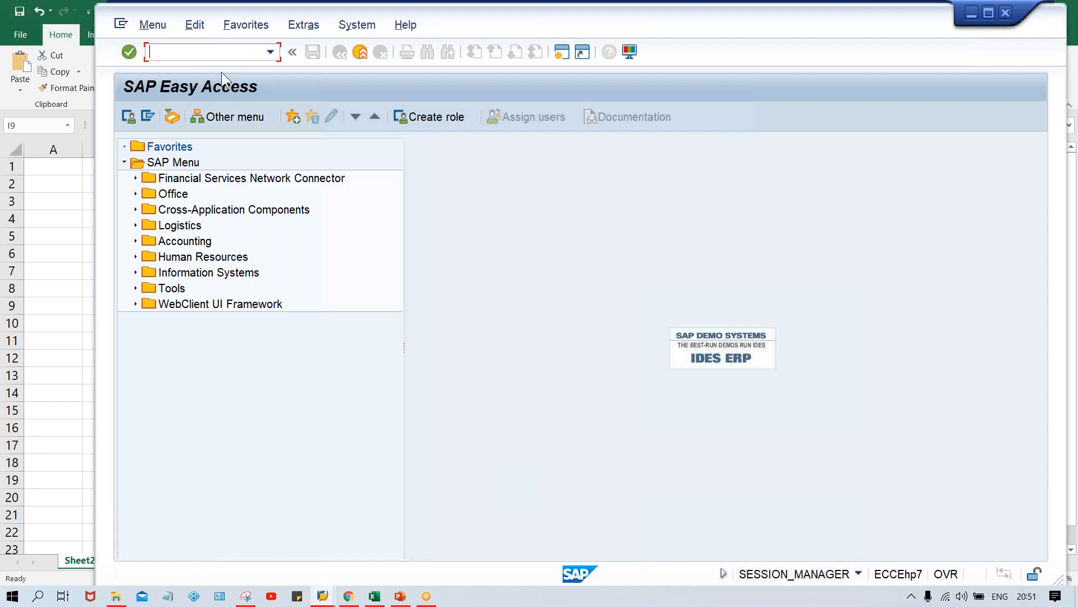
pyautogui.write('FBMP')
pyautogui.press('Return')
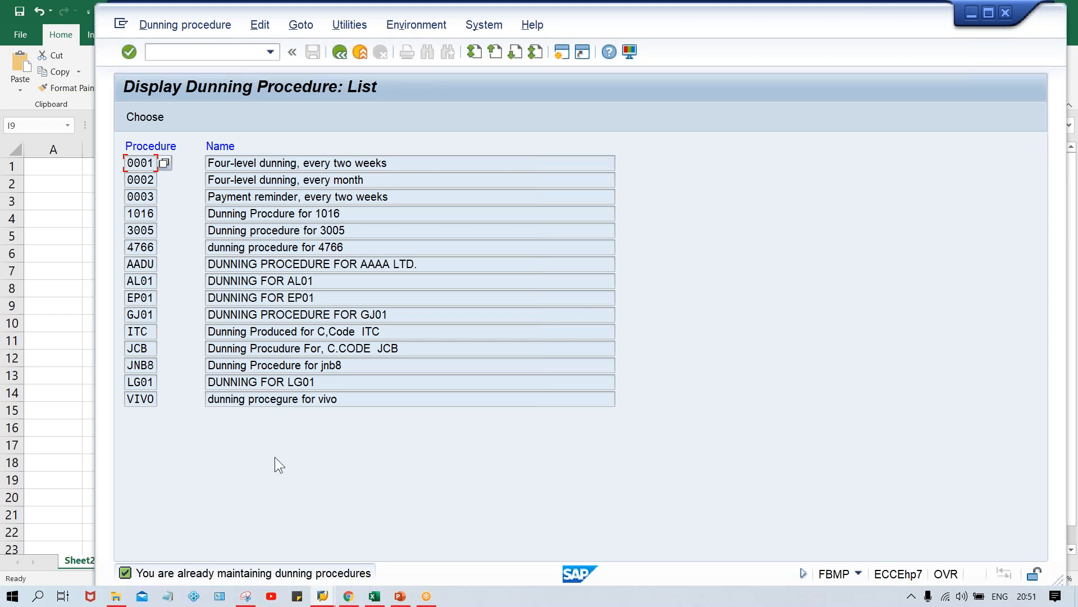
# Open transaction SM12 and list the lock entries in client 800 with the user name filter cleared.
pyautogui.click(195, 54)
pyautogui.write('/nsm12')
pyautogui.press('Return')
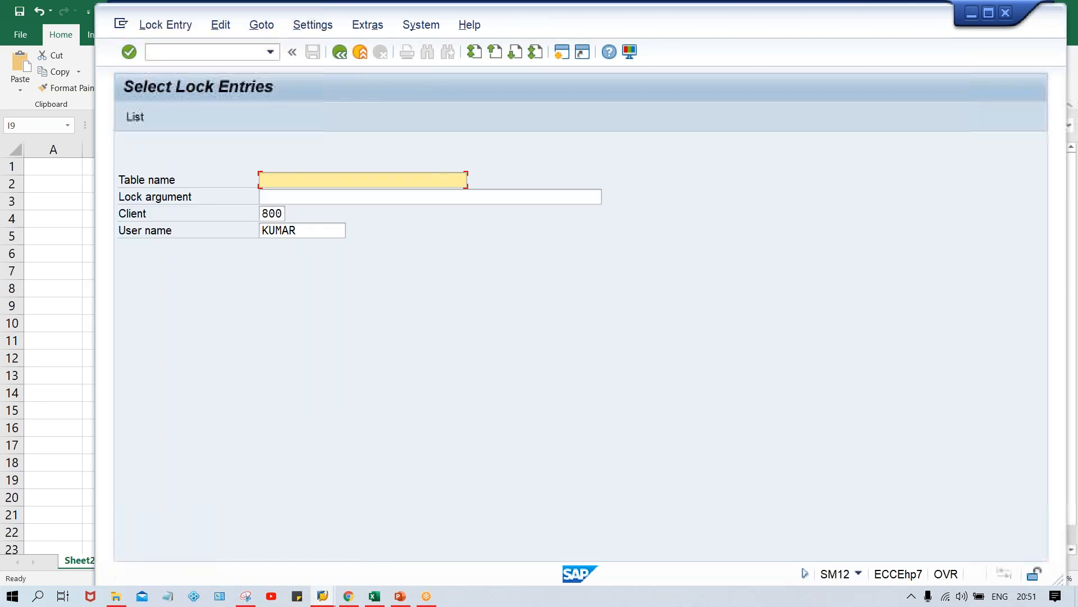
pyautogui.moveTo(302, 229); pyautogui.dragTo(219, 234)
pyautogui.press('BackSpace')
pyautogui.press('Return')
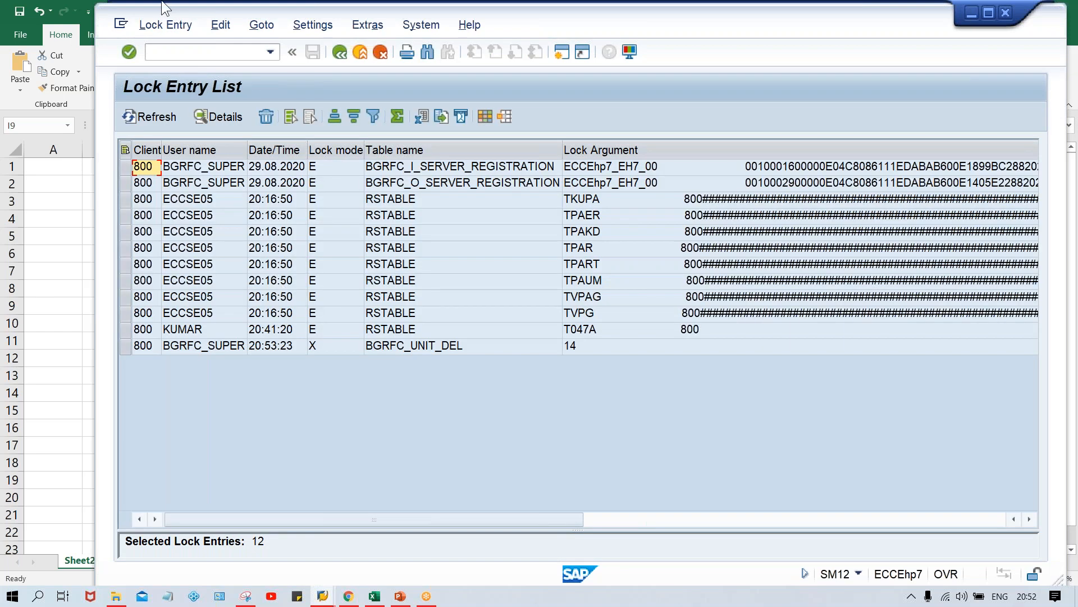
# Delete all lock entries in the list, confirm the deletion and close the Performance Assistant.
pyautogui.click(160, 23)
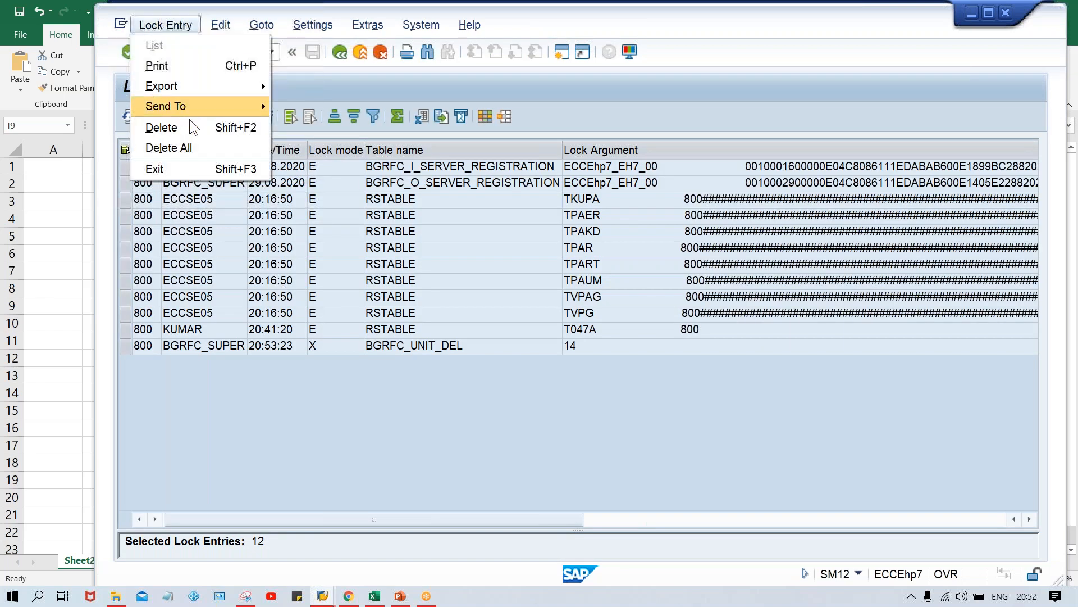
pyautogui.click(191, 152)
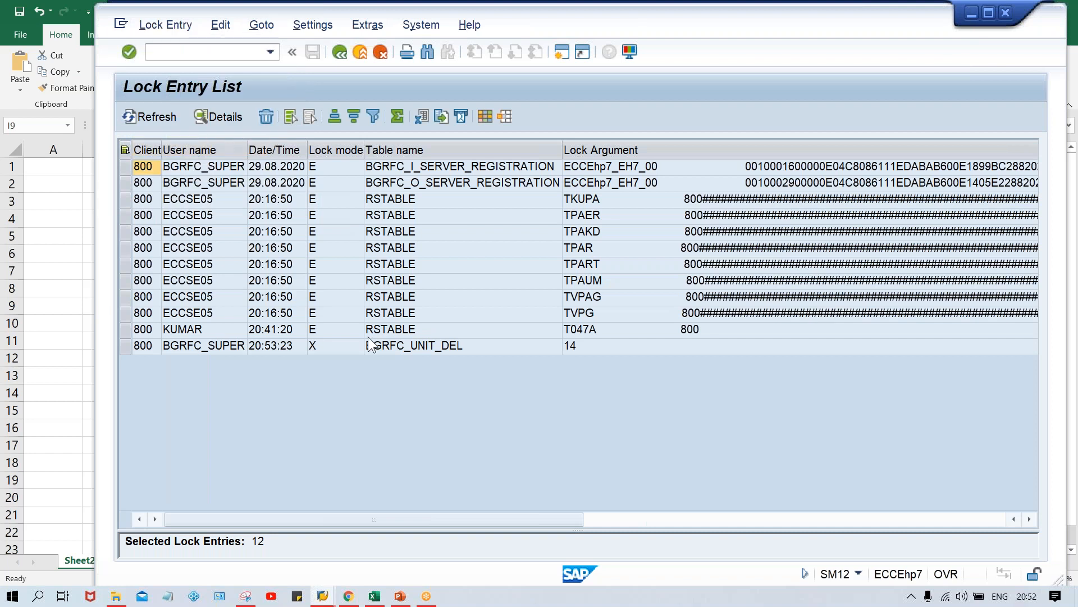
pyautogui.click(358, 311)
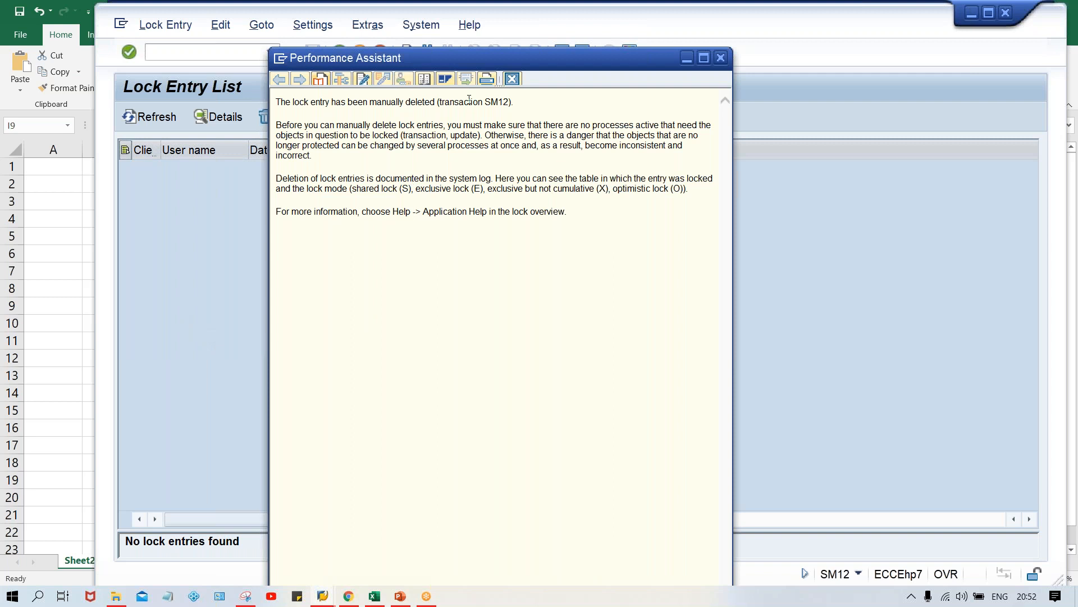
pyautogui.click(511, 78)
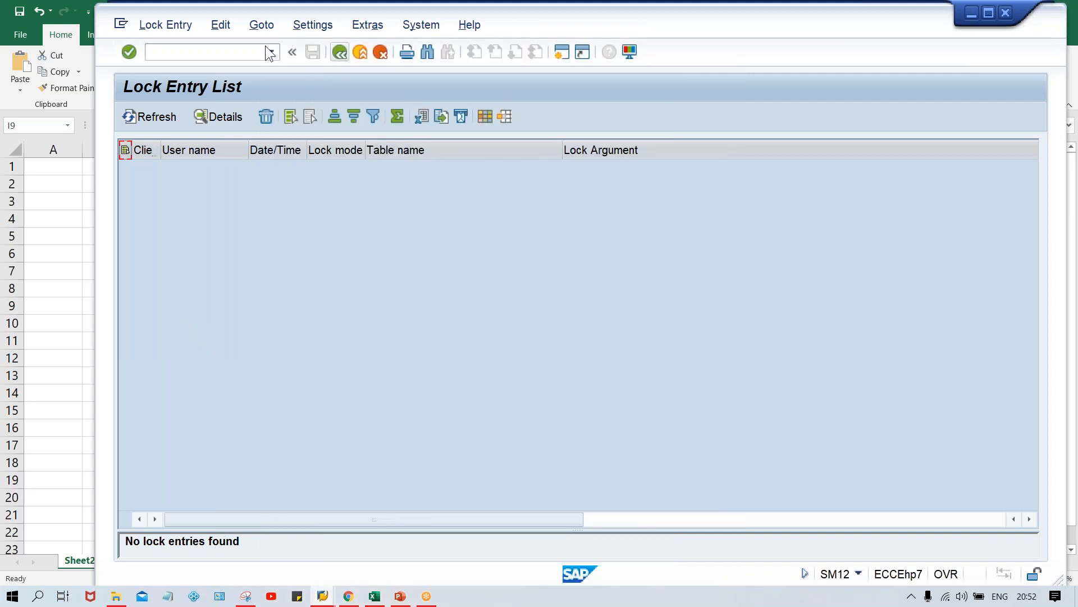
# Open the dunning procedure list in maintenance mode by running transaction /nFBMP.
pyautogui.click(248, 51)
pyautogui.press('Down')
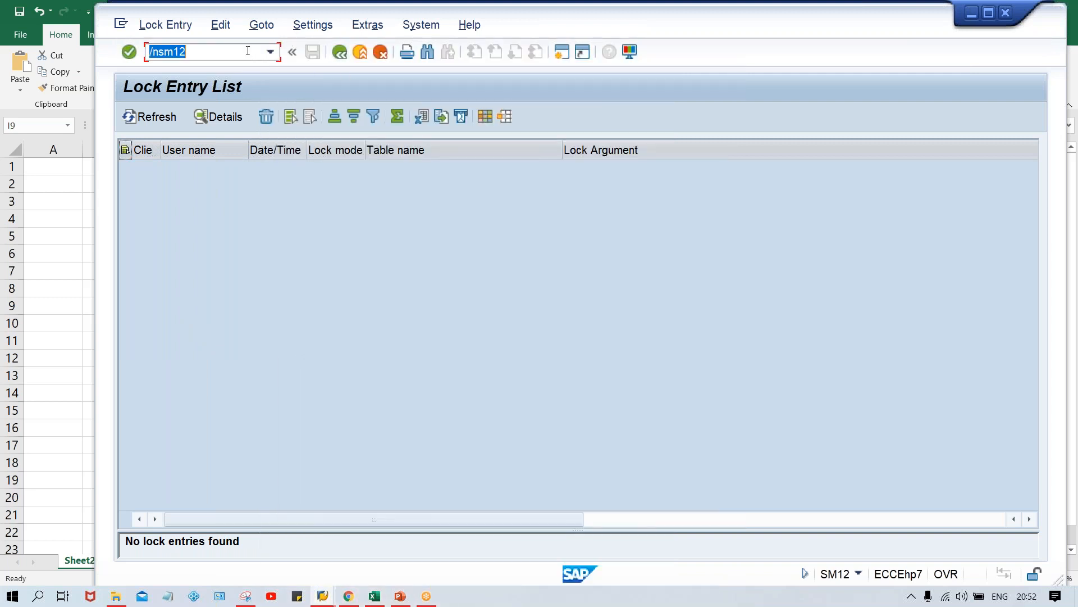
pyautogui.press('Down')
pyautogui.press('Return')
pyautogui.click(237, 57)
pyautogui.press('Down')
pyautogui.press('Home')
pyautogui.write('/n')
pyautogui.press('Return')
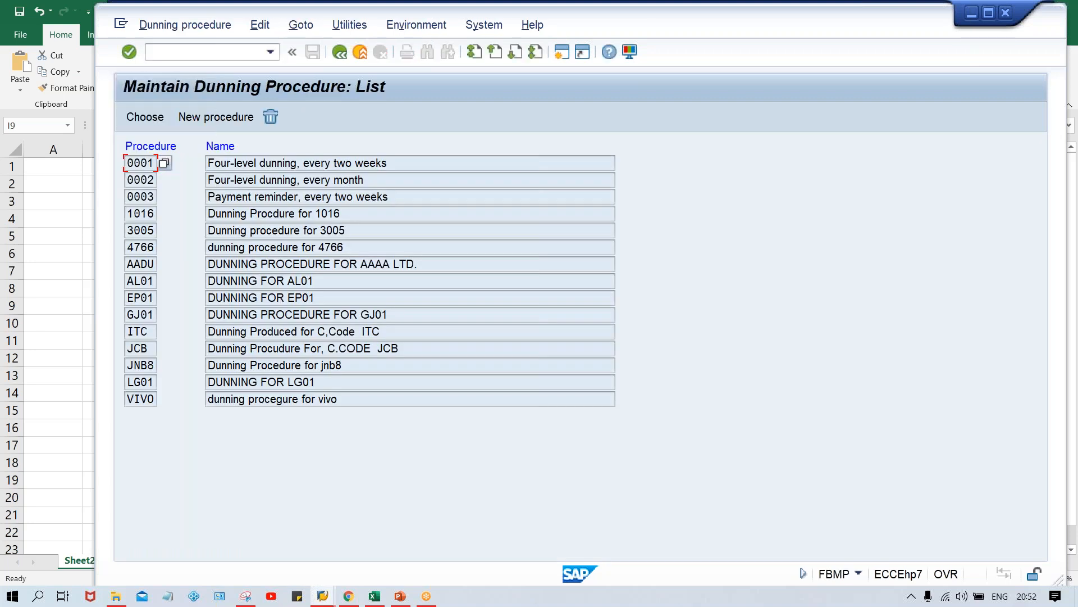
# Create a new dunning procedure TM00 with the name TATA MOTOR.
pyautogui.click(211, 116)
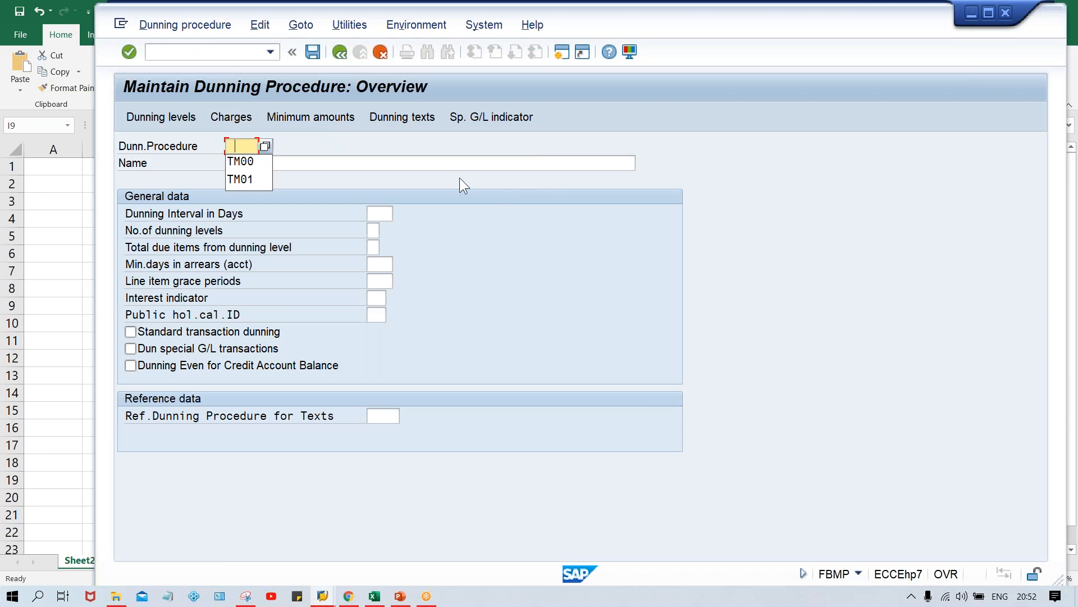
pyautogui.press('Down')
pyautogui.press('Return')
pyautogui.press('Tab')
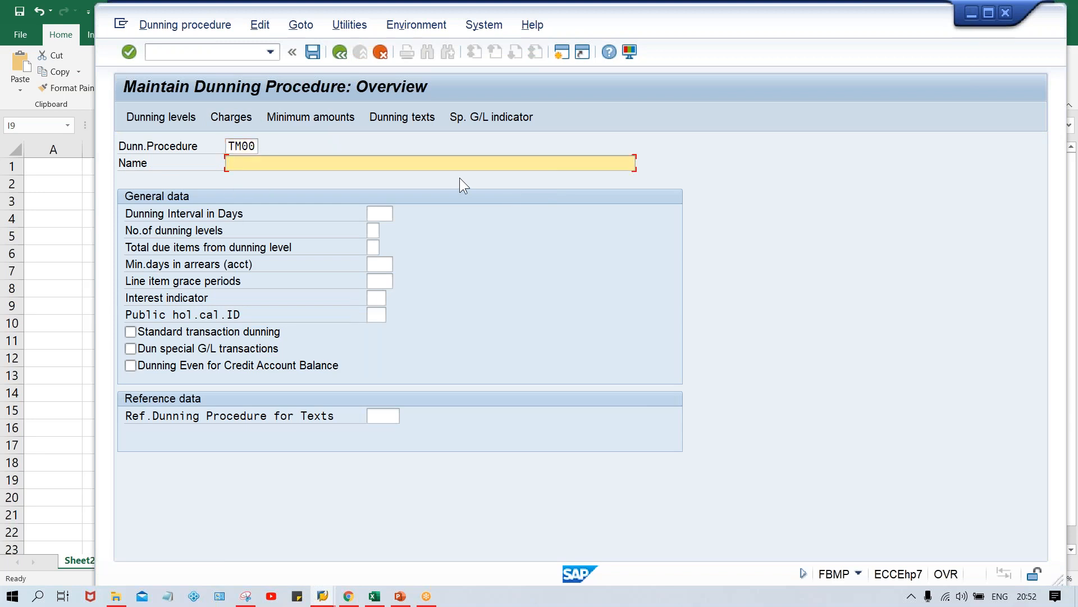
pyautogui.press('capslock')
pyautogui.write('TA')
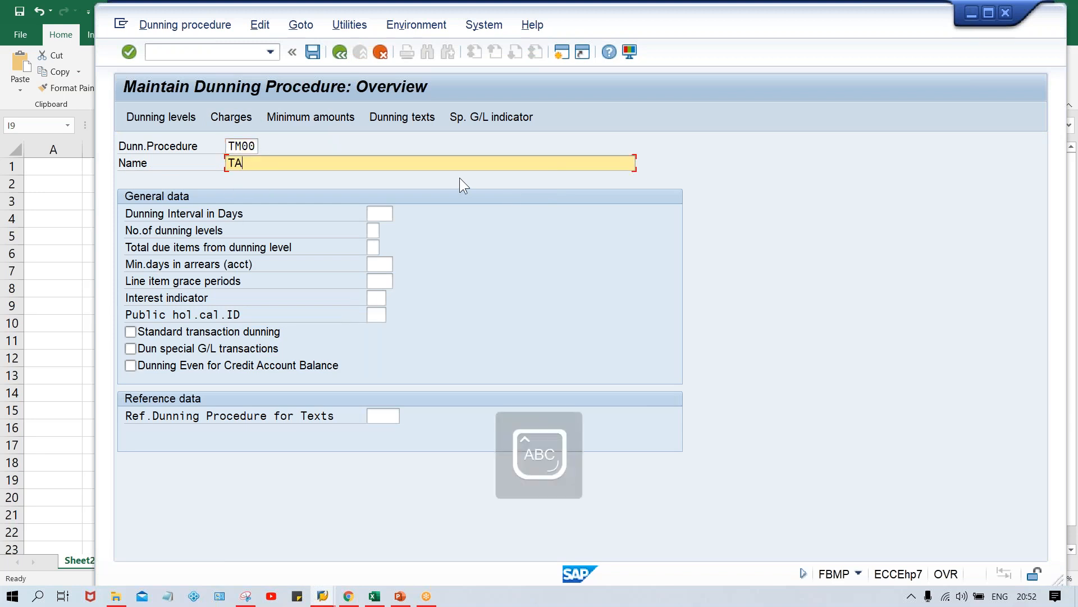
pyautogui.write('TA MOTOR')
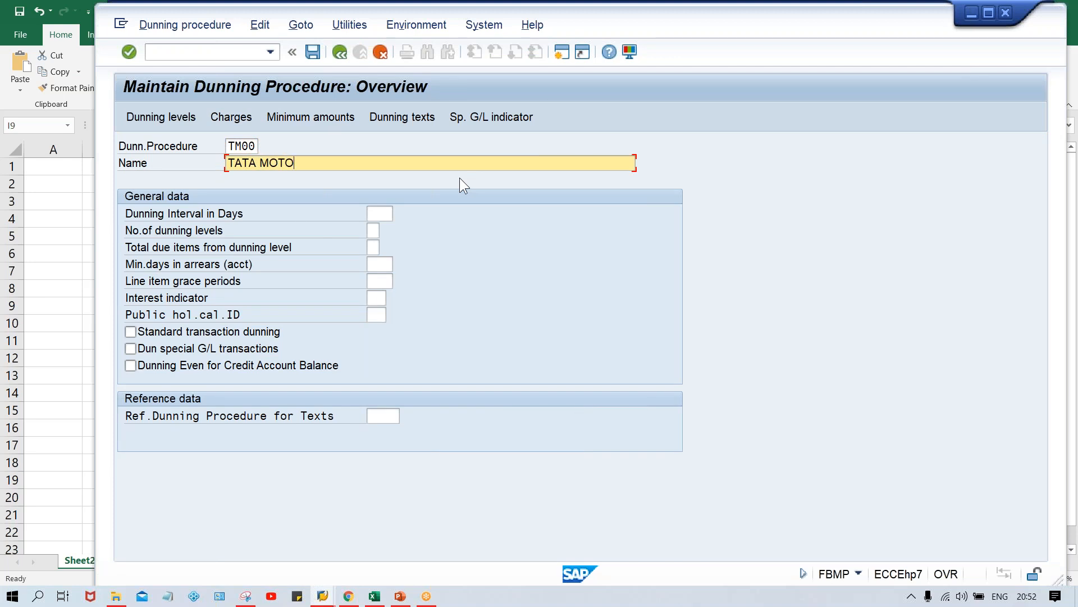
# Set the dunning interval to 10 days, the number of dunning levels to 3 and the line item grace periods to 5.
pyautogui.click(378, 212)
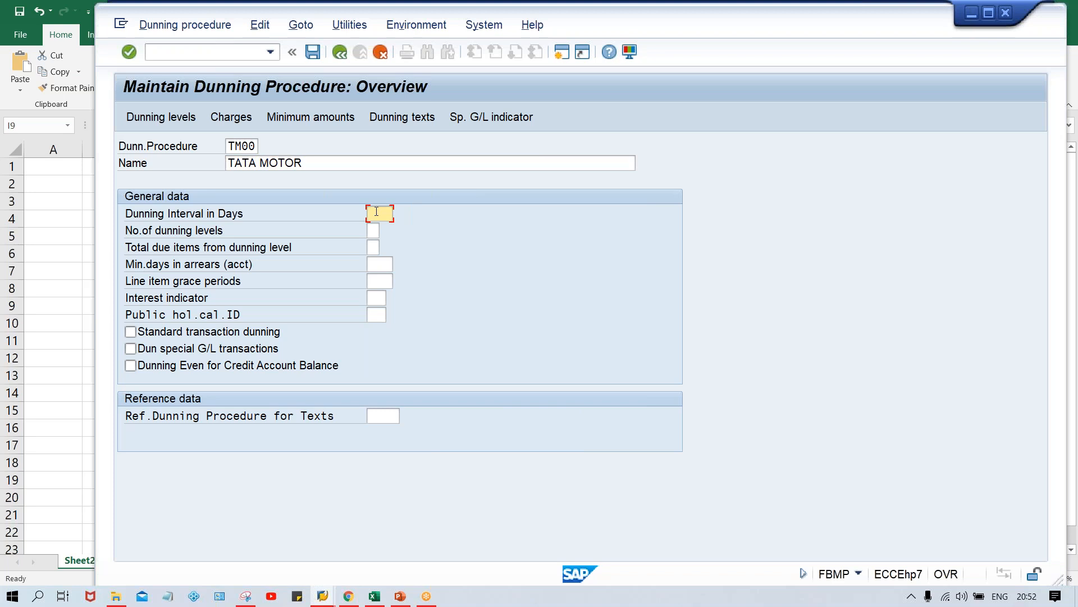
pyautogui.write('10')
pyautogui.press('Tab')
pyautogui.write('3')
pyautogui.press('Tab')
pyautogui.press('Tab')
pyautogui.press('Tab')
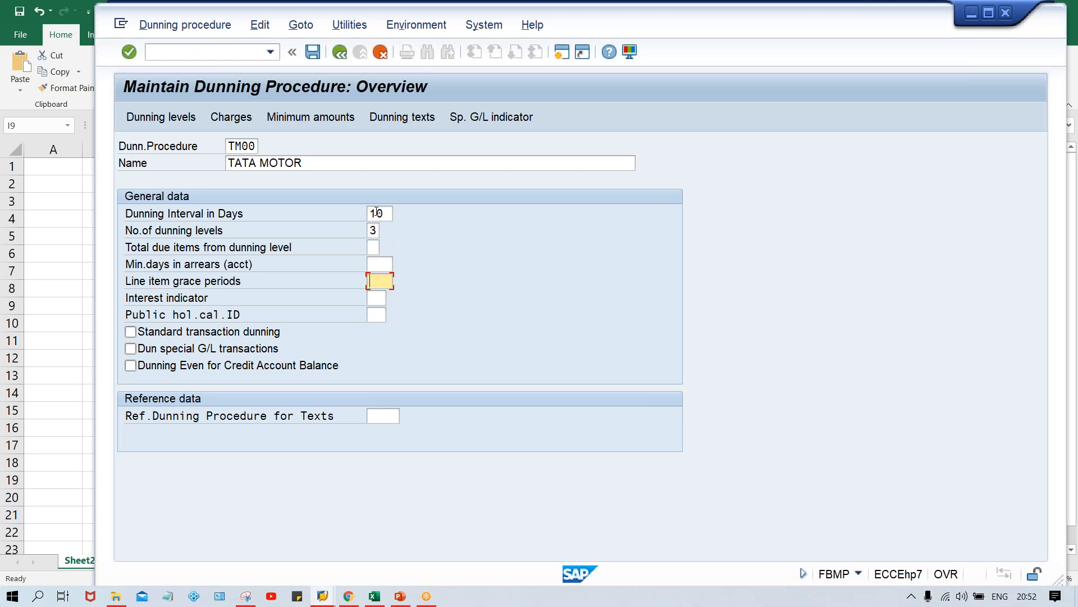
pyautogui.write('5')
pyautogui.press('Tab')
pyautogui.press('Tab')
pyautogui.hotkey('shift', 'Tab')
# Turn on standard transaction dunning and confirm the overview entries without entering a reference procedure for texts.
pyautogui.click(248, 331)
pyautogui.click(373, 417)
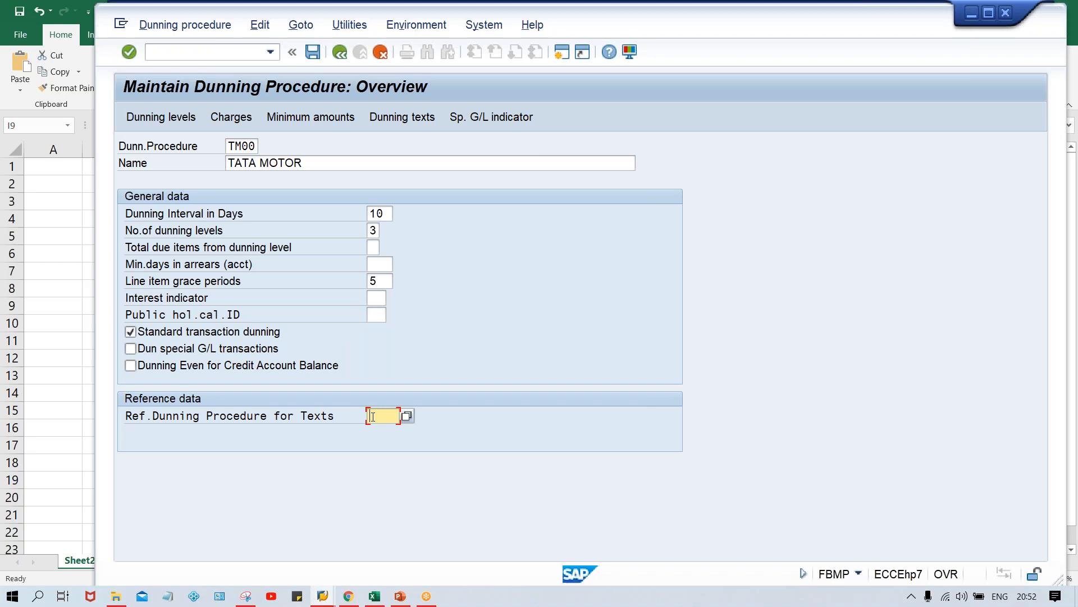
pyautogui.press('Return')
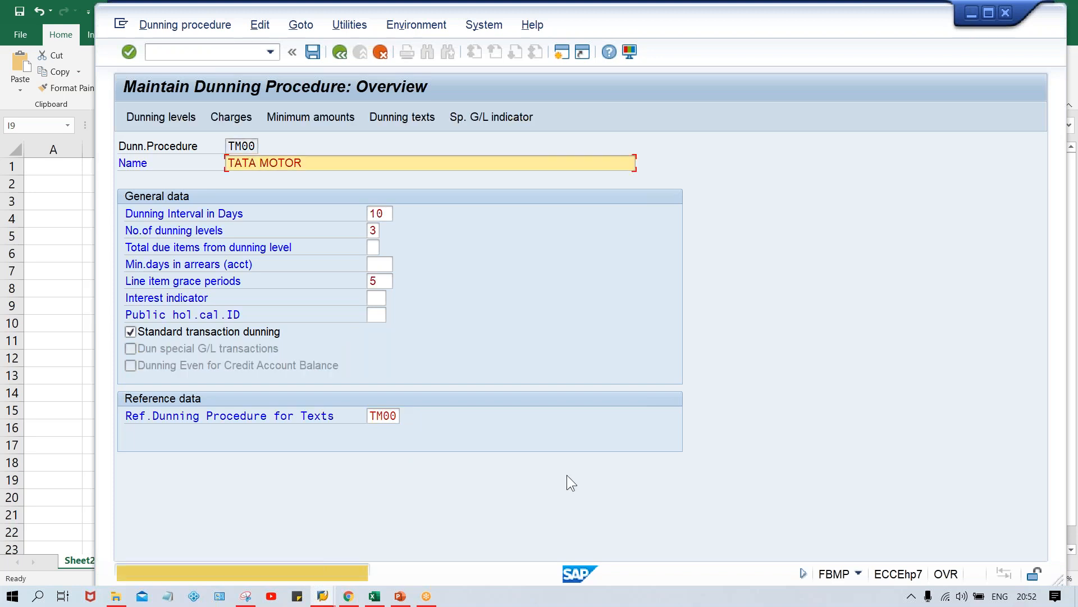
# Open the dunning levels of procedure TM00.
pyautogui.doubleClick(228, 141)
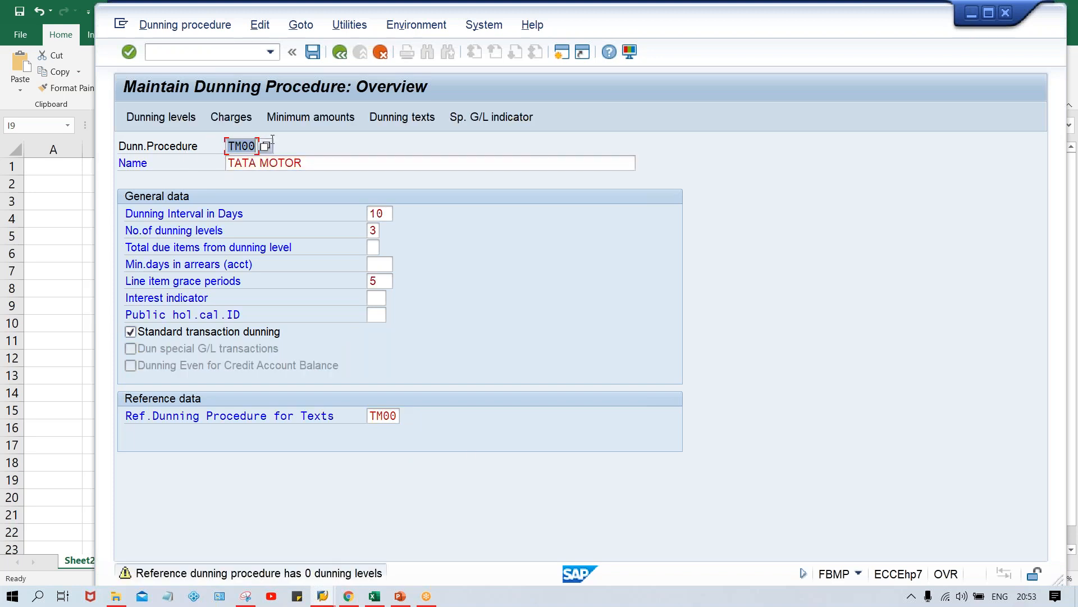
pyautogui.doubleClick(372, 415)
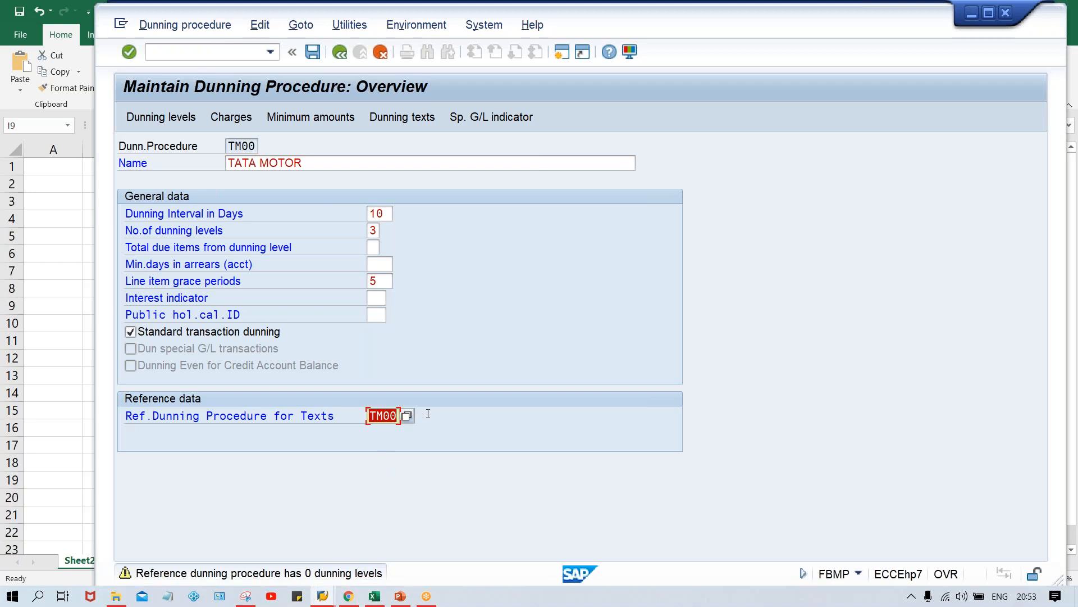
pyautogui.click(165, 114)
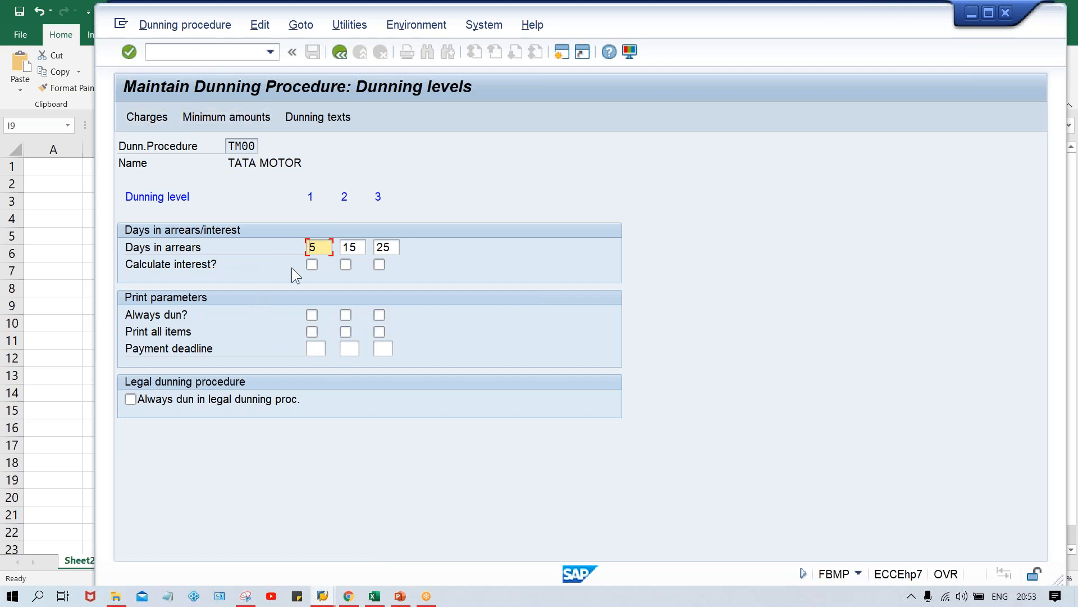
# Review the days in arrears defined for dunning levels 1, 2 and 3.
pyautogui.click(354, 249)
pyautogui.click(393, 246)
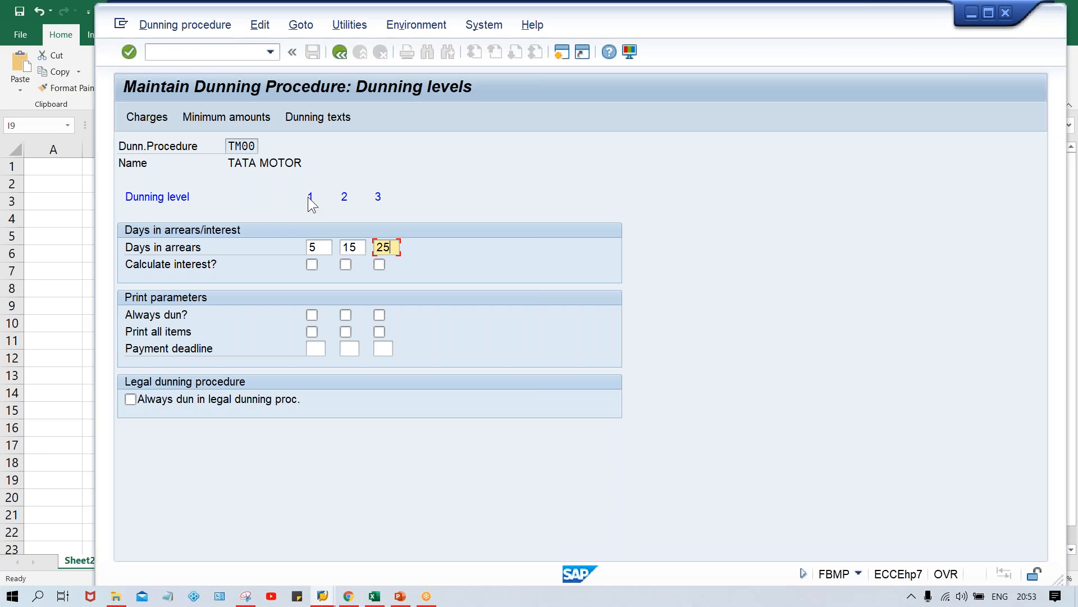
pyautogui.click(325, 249)
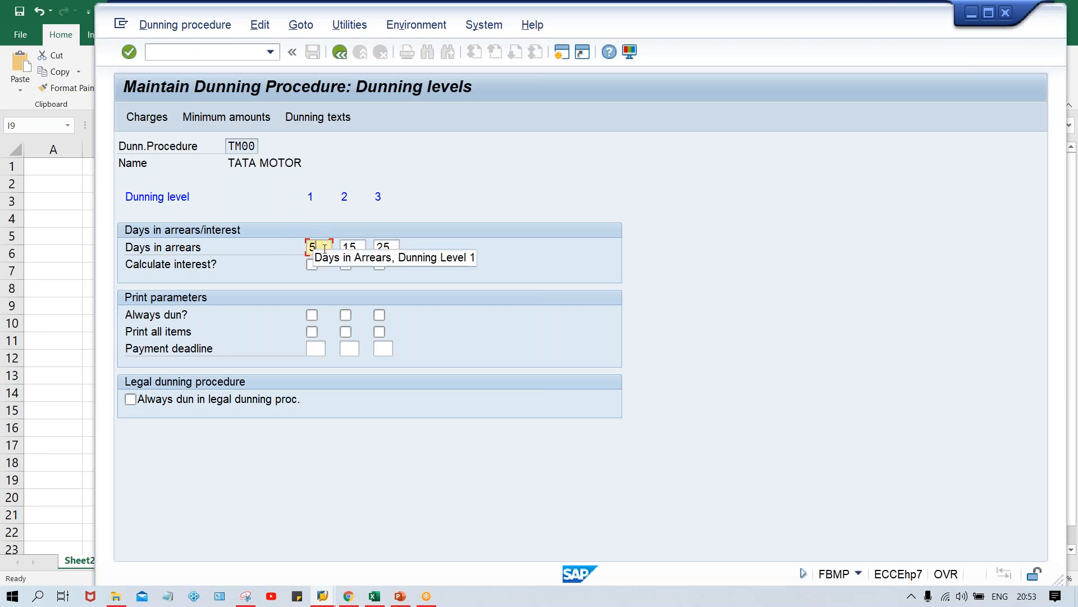
pyautogui.click(358, 246)
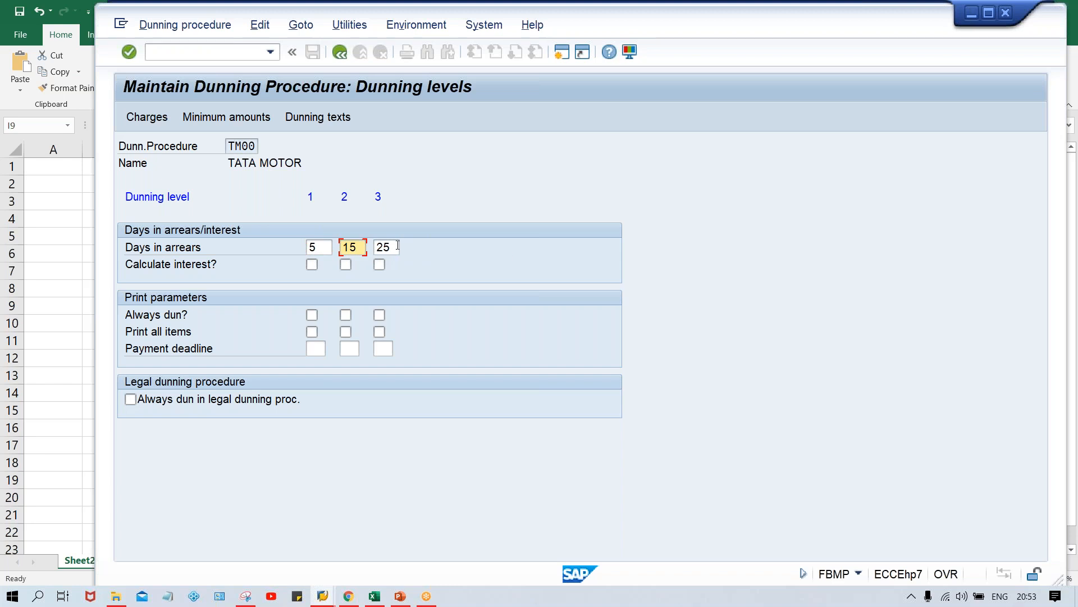
pyautogui.click(397, 246)
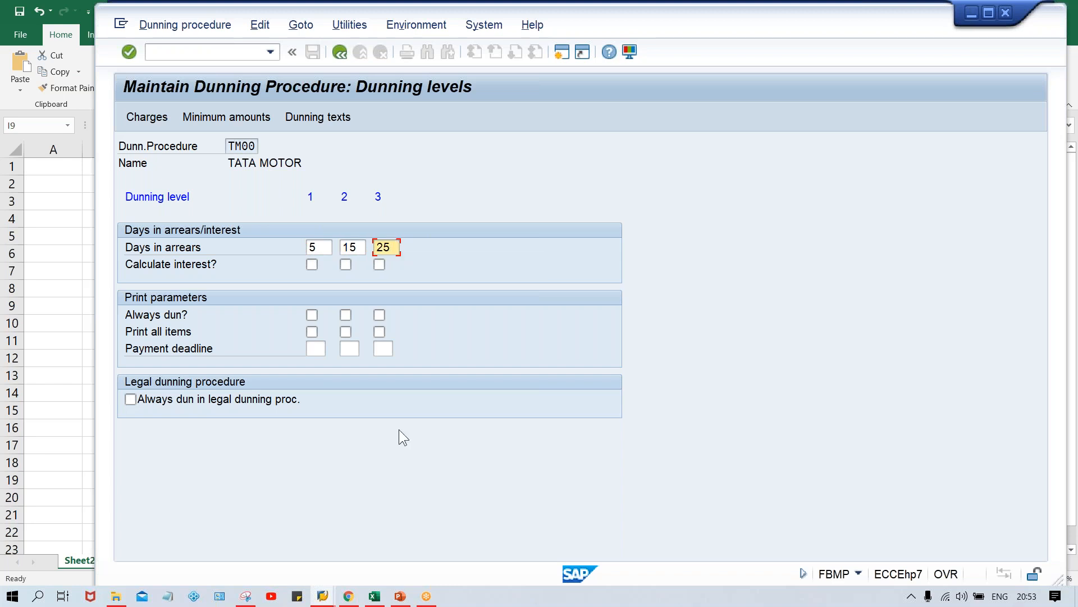
# Switch to the Excel dunning sheet and note the level 1 arrears calculation as 0+5 in K6 and 5 in K7.
pyautogui.click(373, 596)
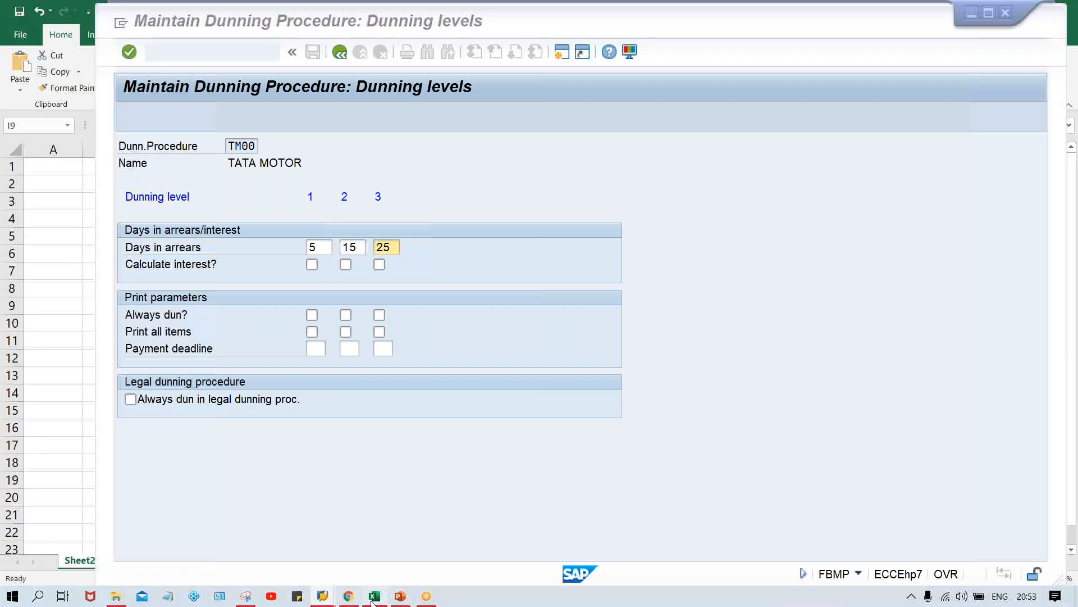
pyautogui.click(510, 425)
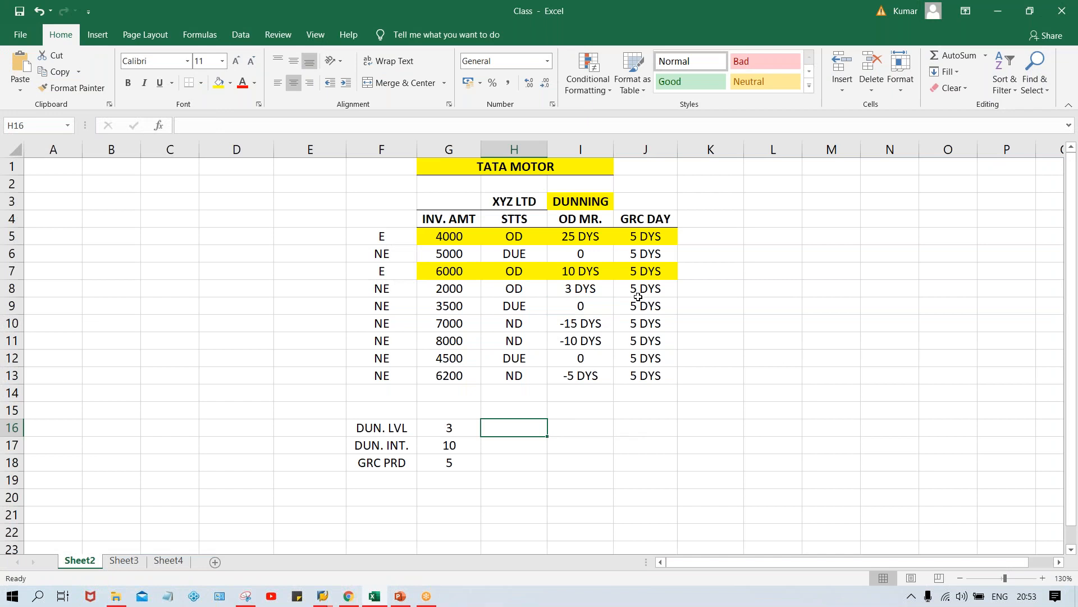
pyautogui.click(583, 253)
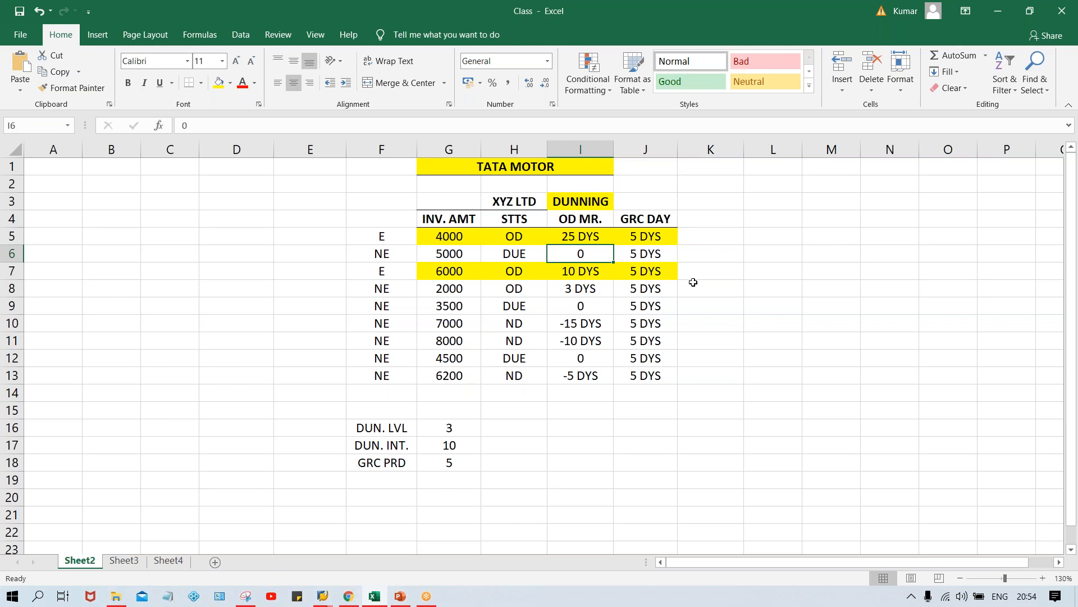
pyautogui.click(727, 258)
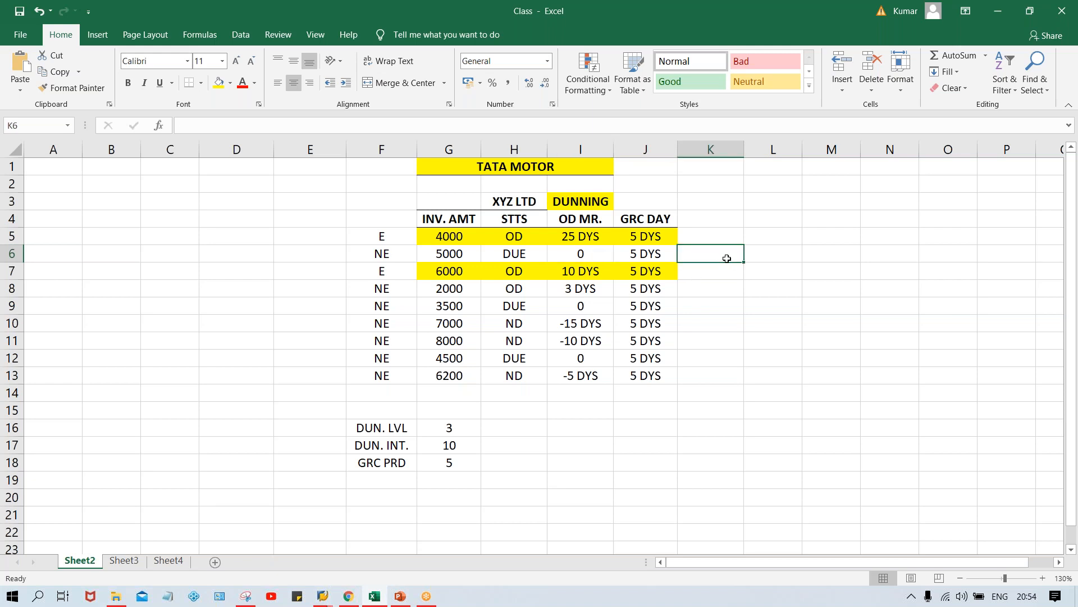
pyautogui.write('0+')
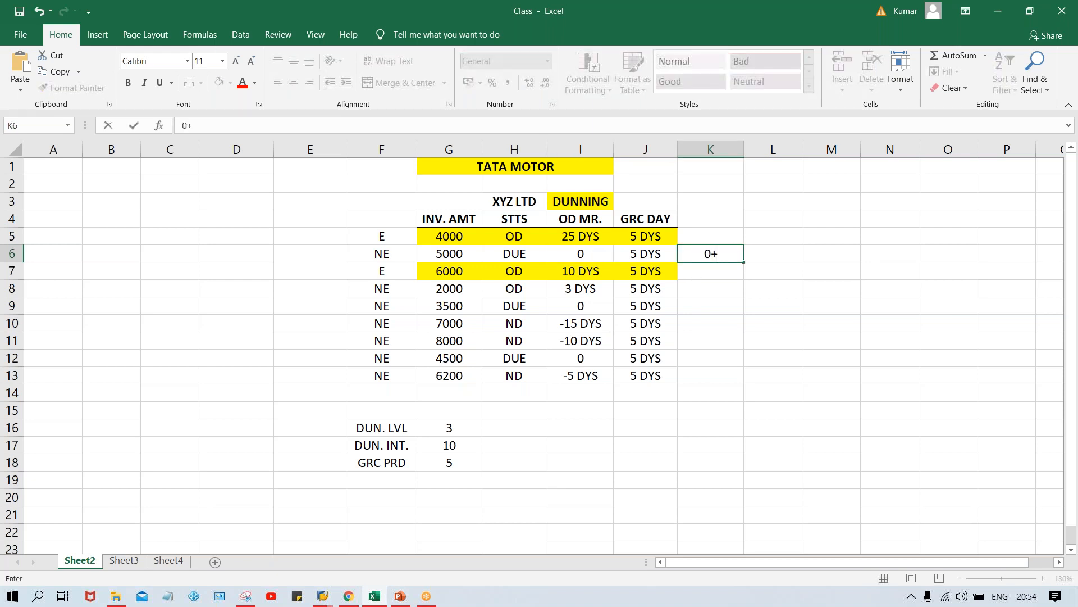
pyautogui.write('5')
pyautogui.click(774, 253)
pyautogui.click(729, 255)
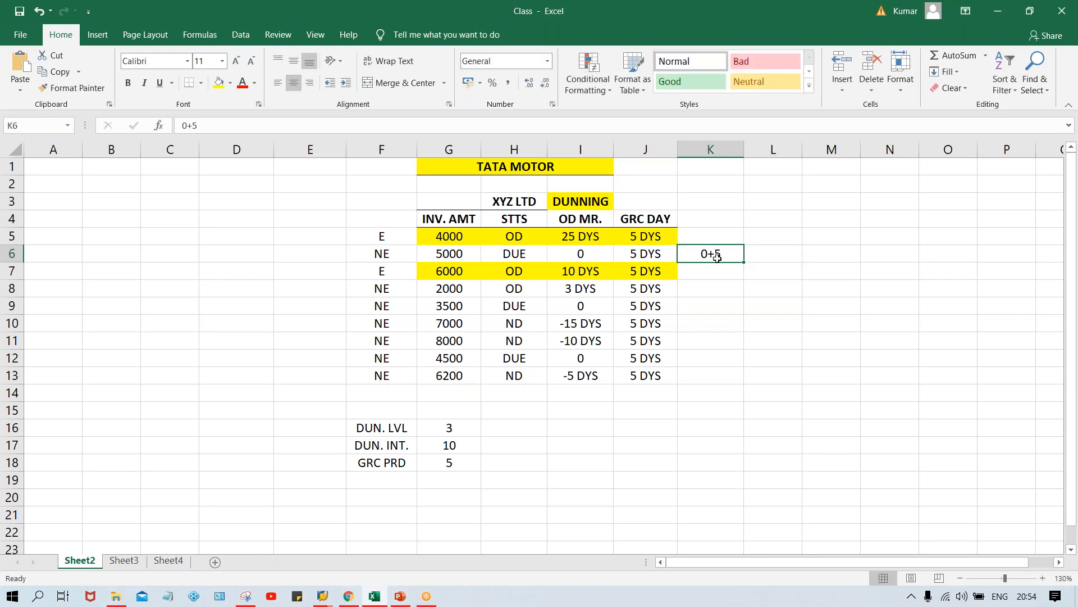
pyautogui.click(704, 272)
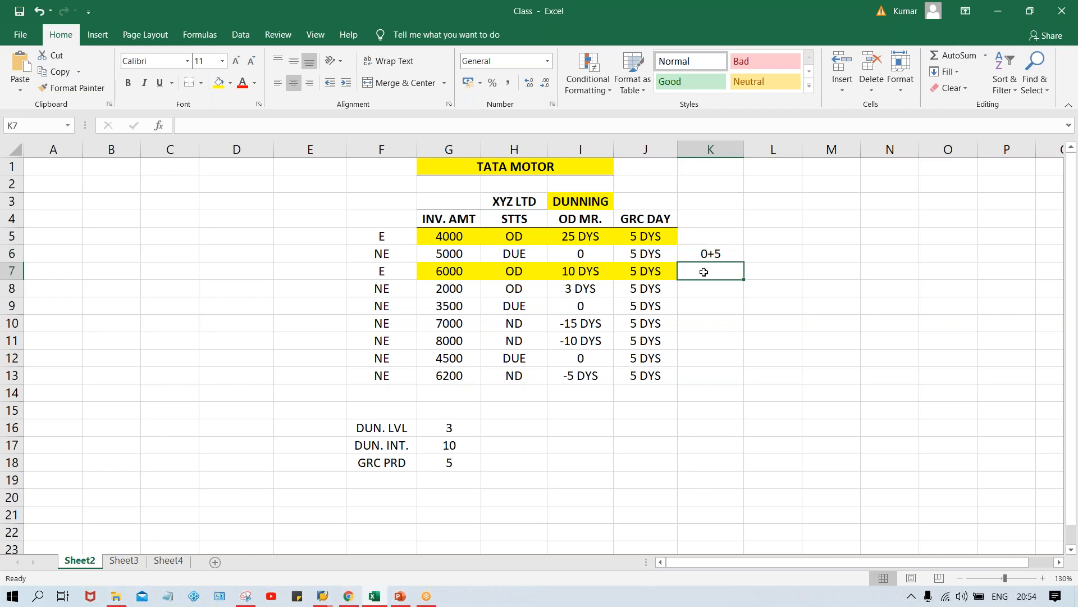
pyautogui.write('5')
pyautogui.press('Return')
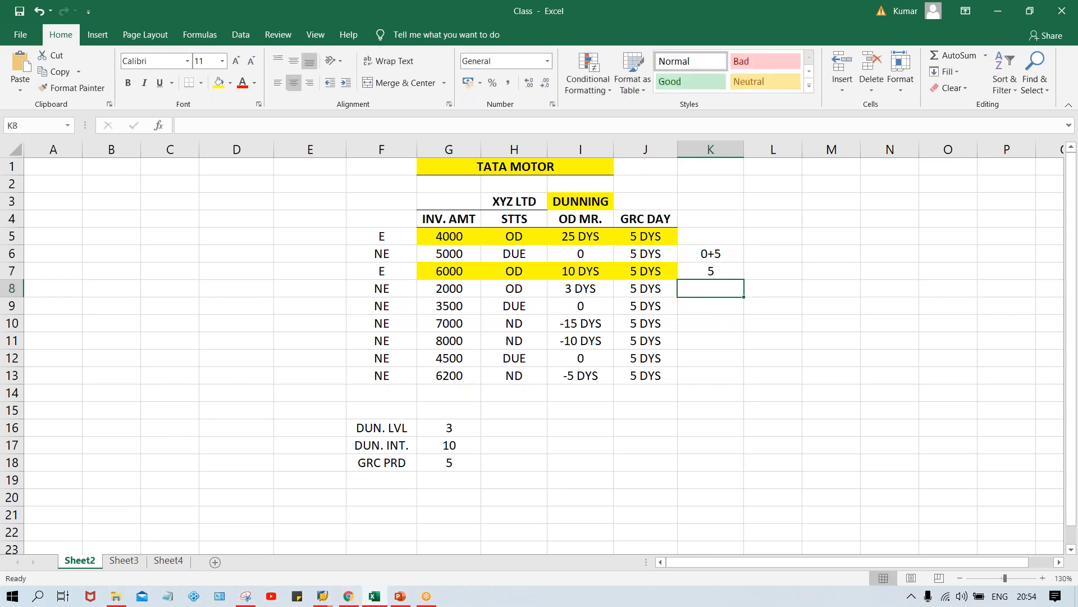
# Note the level 2 arrears calculation as 5+10 in L6 and 15 in L7.
pyautogui.click(760, 257)
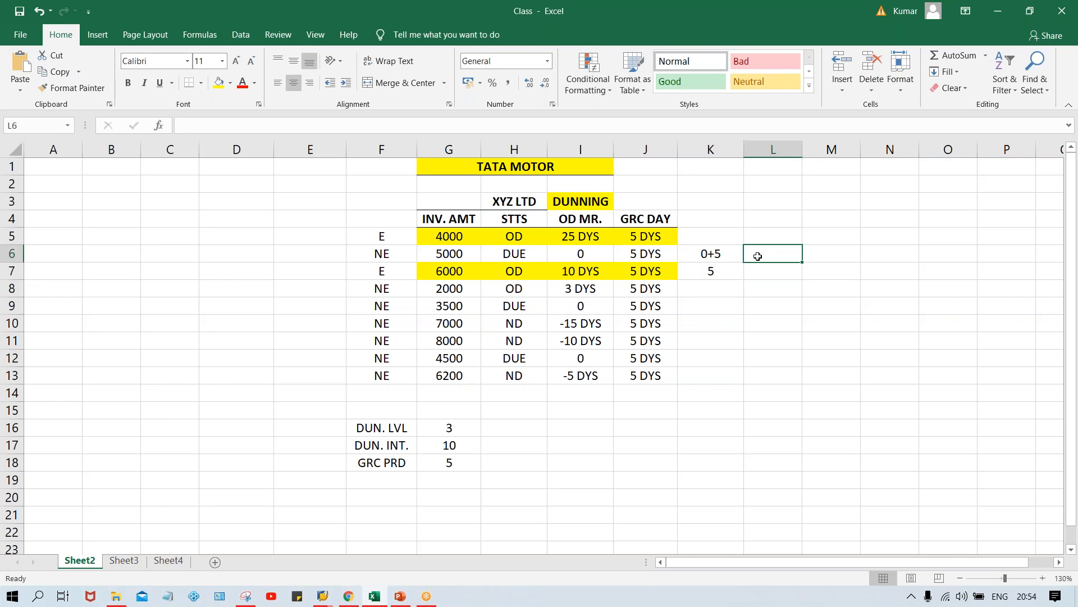
pyautogui.write('5')
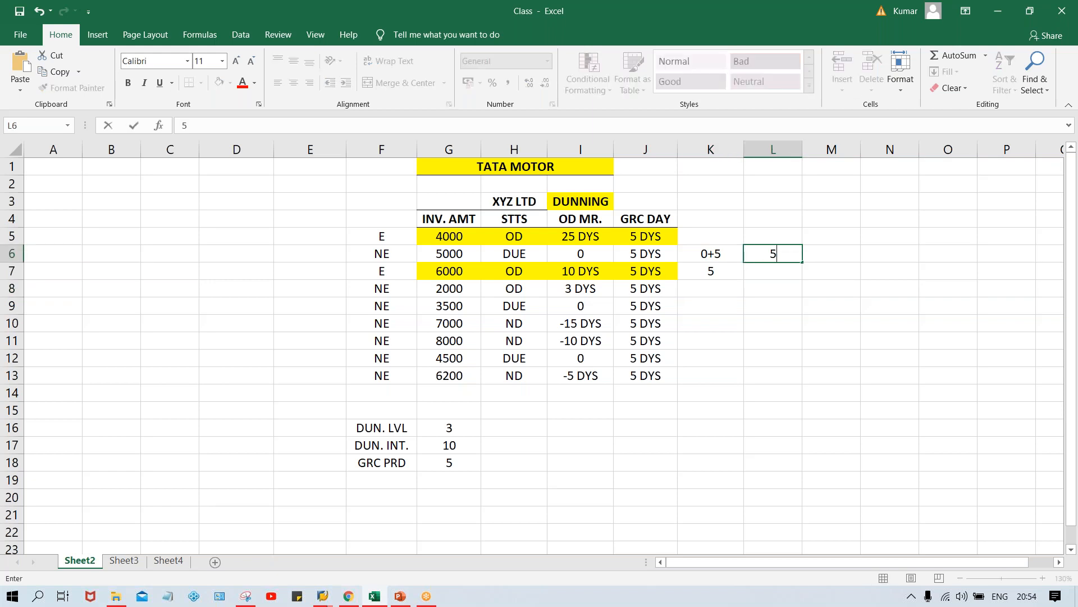
pyautogui.write('+10')
pyautogui.press('Return')
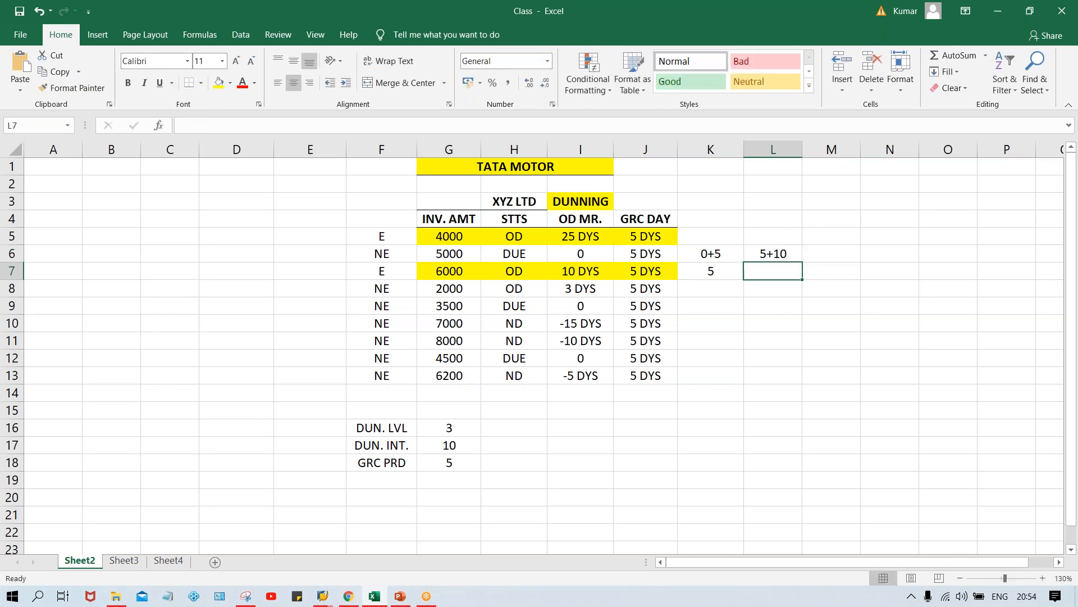
pyautogui.write('15')
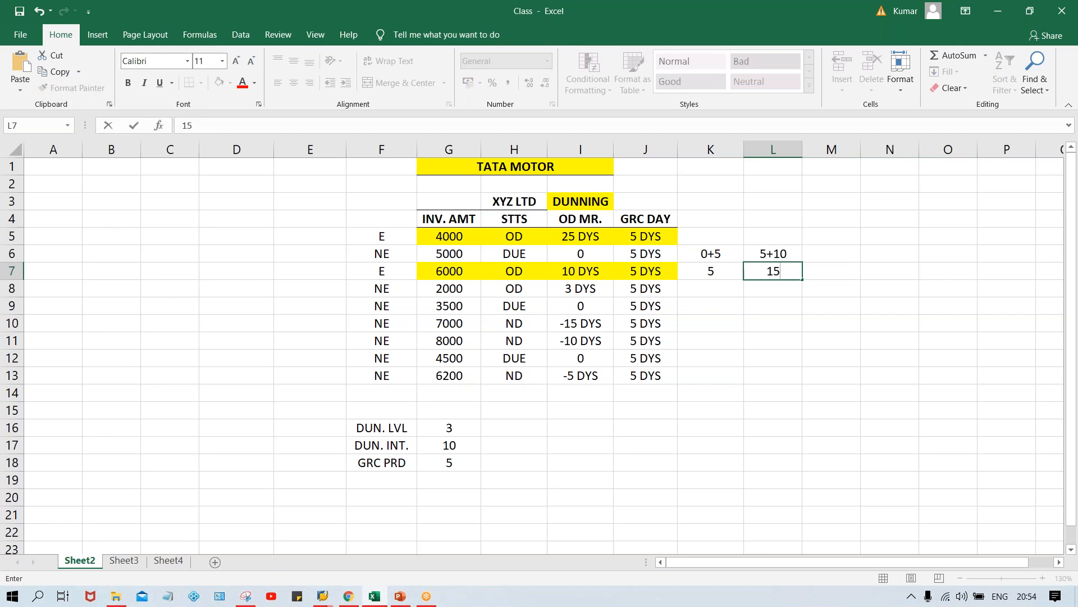
pyautogui.press('Return')
# Note the level 3 arrears calculation as 15+10 in M6 and 25 in M7.
pyautogui.click(828, 248)
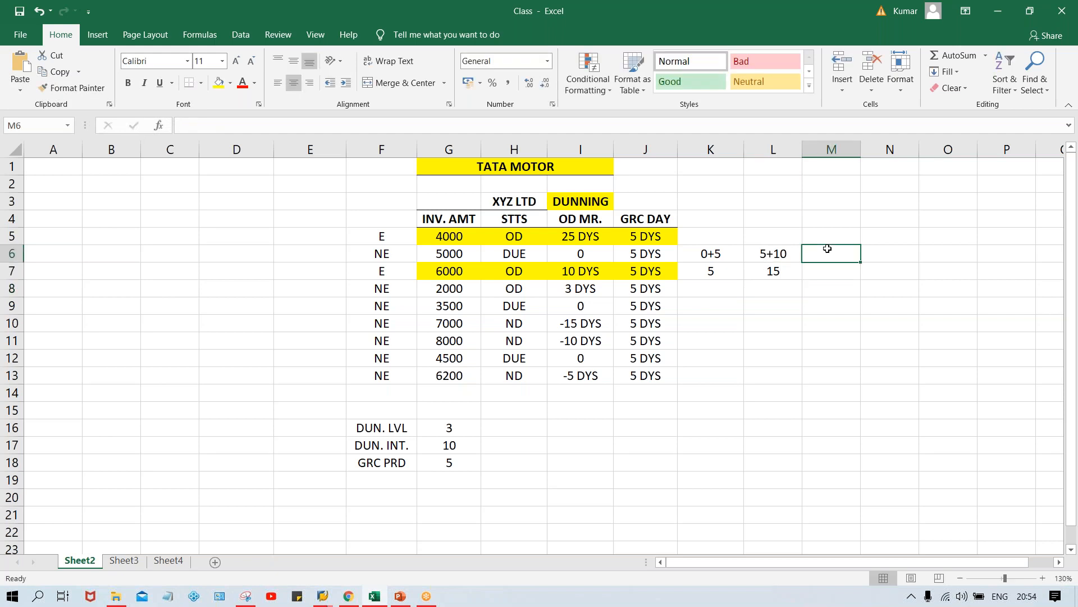
pyautogui.write('15')
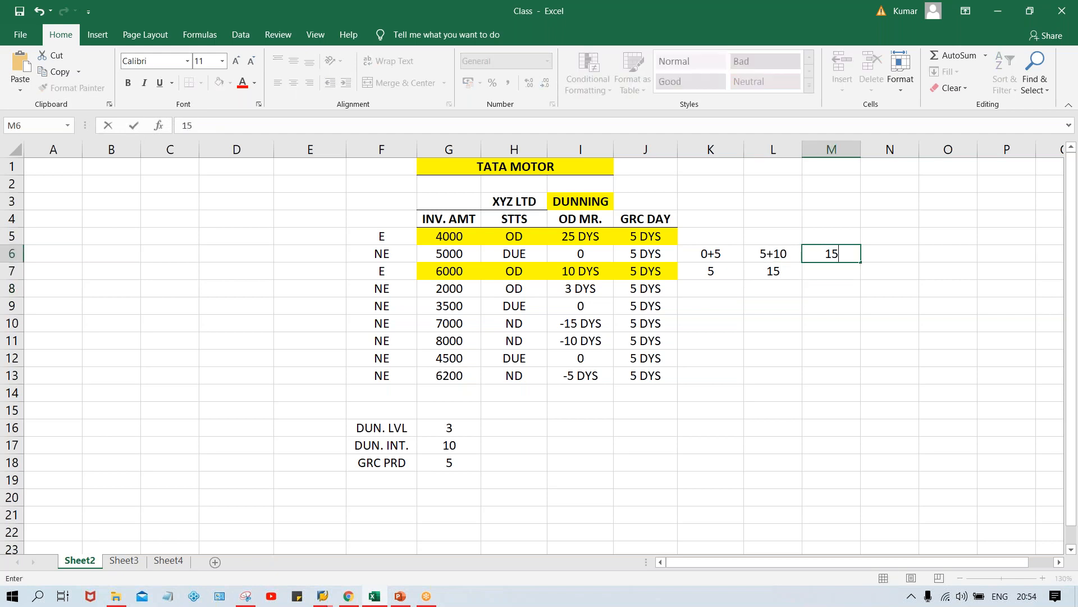
pyautogui.write('+10')
pyautogui.press('Return')
pyautogui.write('25')
pyautogui.press('Return')
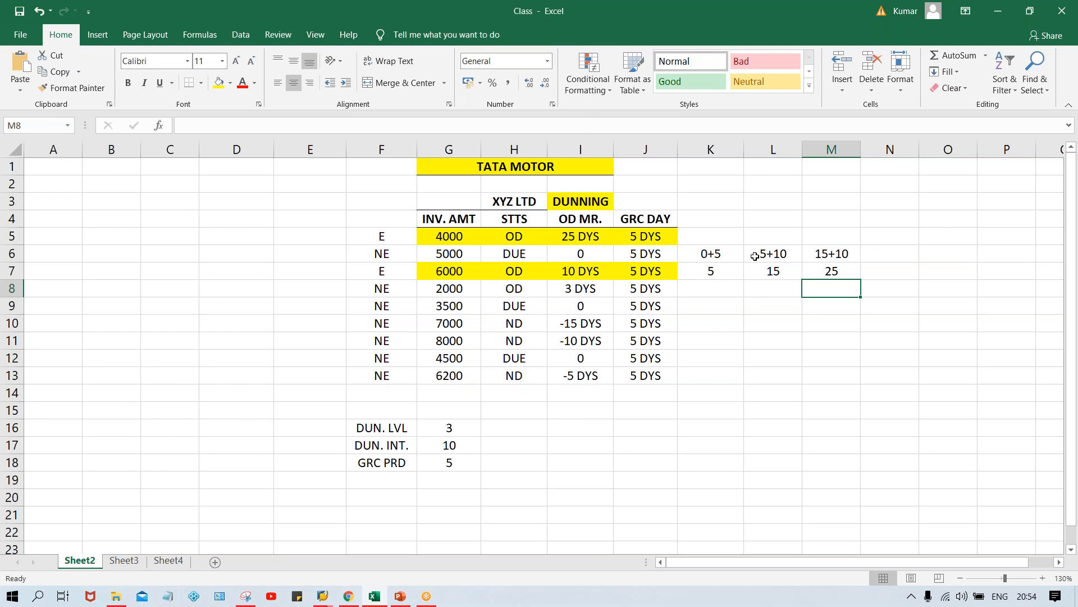
# Review the 5000 invoice row against the arrears calculations in K6 and K7 through M7.
pyautogui.click(724, 254)
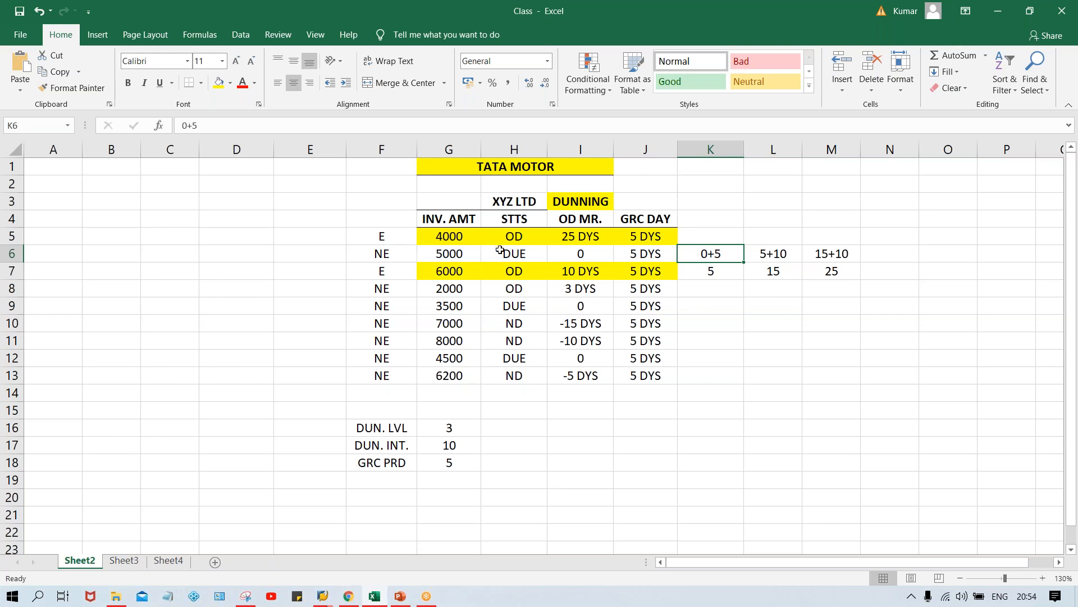
pyautogui.moveTo(466, 256); pyautogui.dragTo(633, 257)
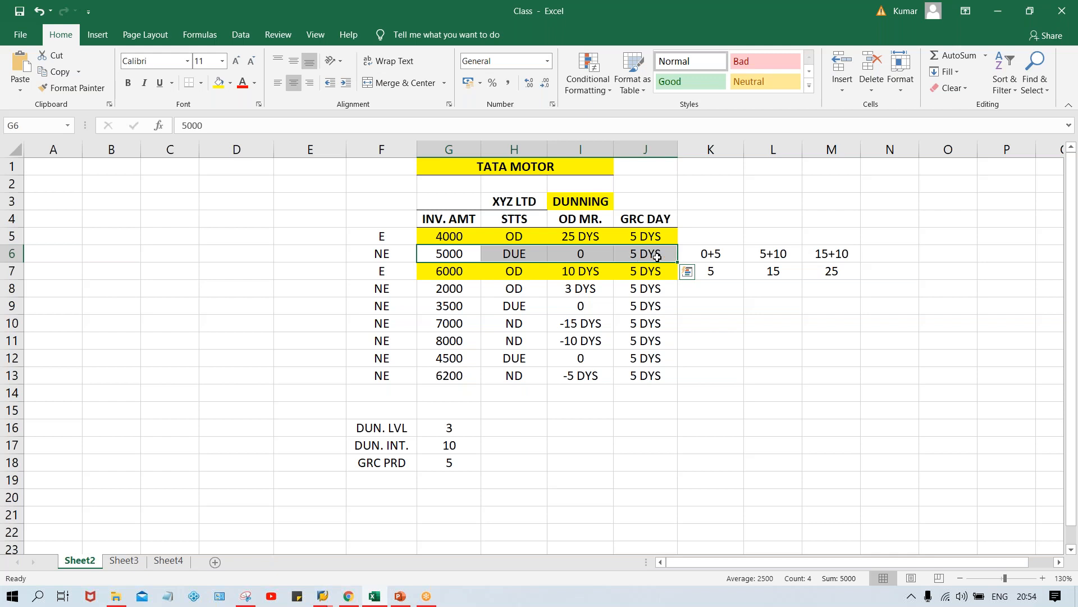
pyautogui.click(710, 270)
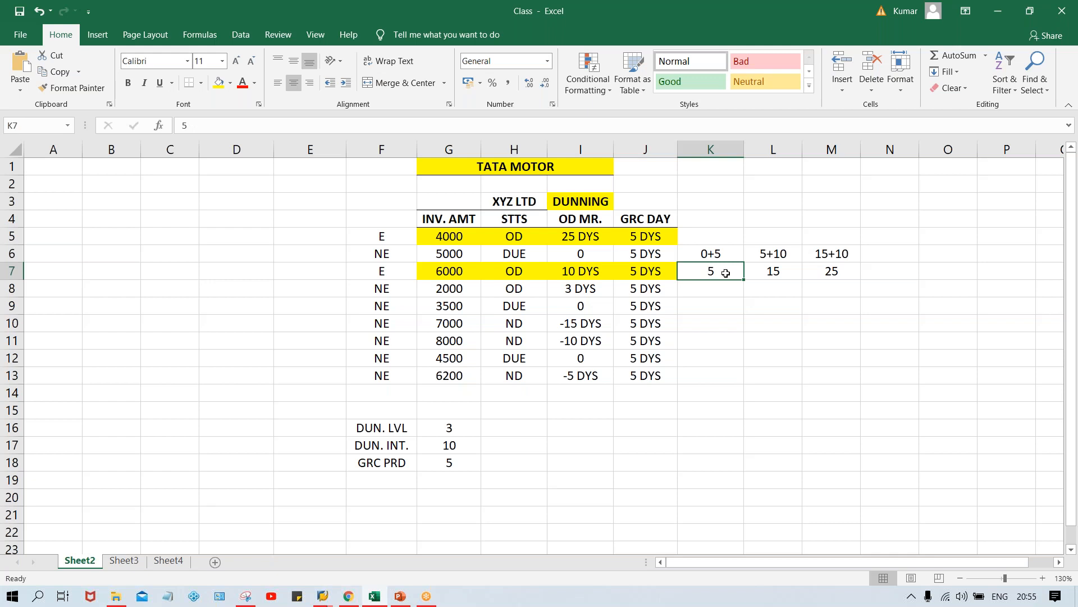
pyautogui.click(788, 270)
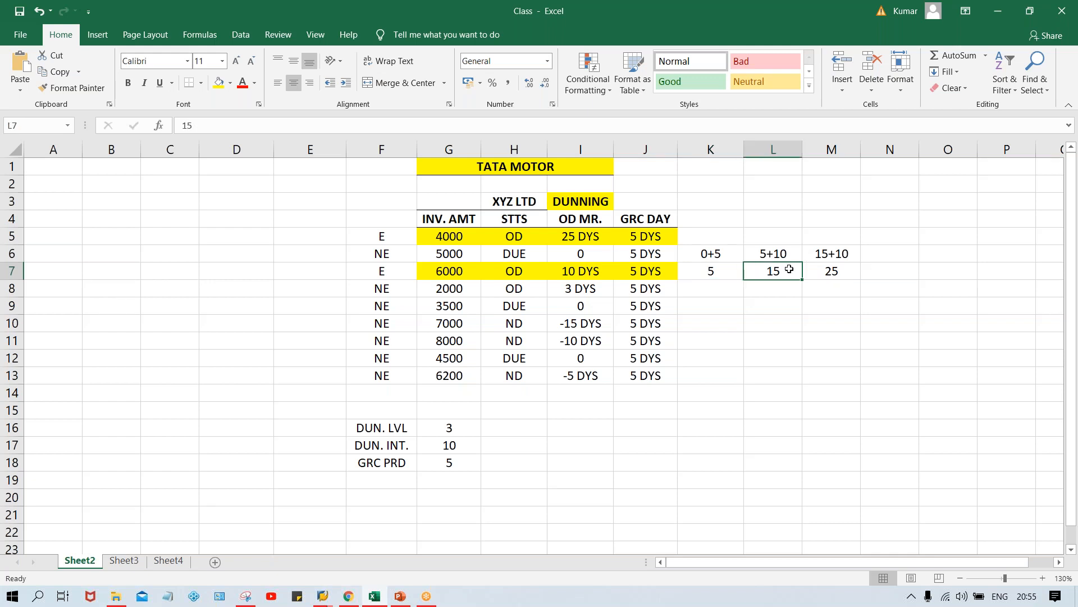
pyautogui.click(839, 270)
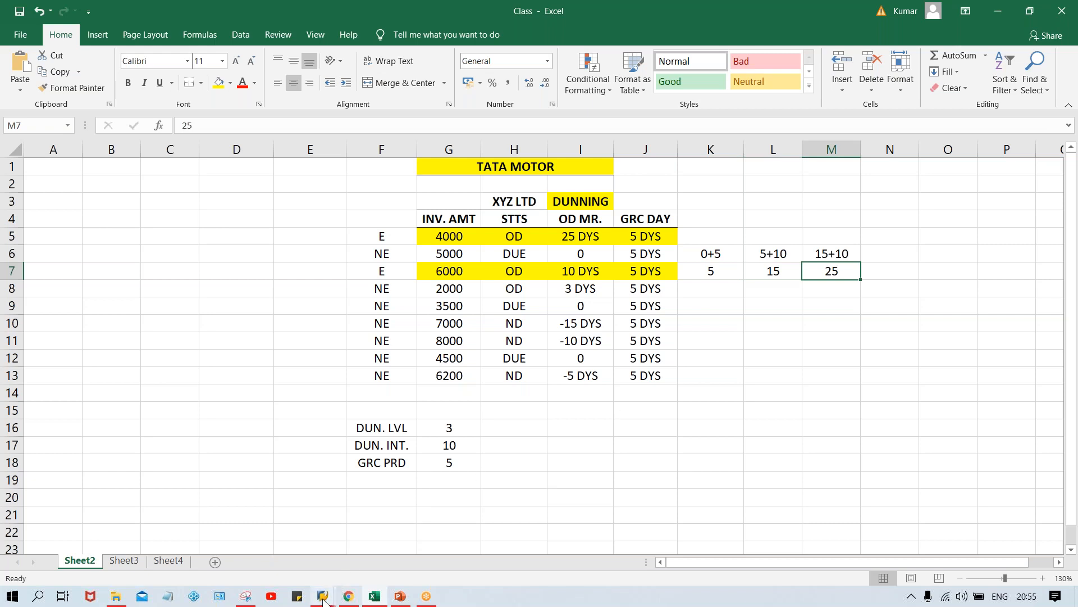
# Switch back to the SAP dunning levels of TM00 and check the days in arrears of all three levels against the worksheet.
pyautogui.moveTo(323, 597)
pyautogui.click(405, 527)
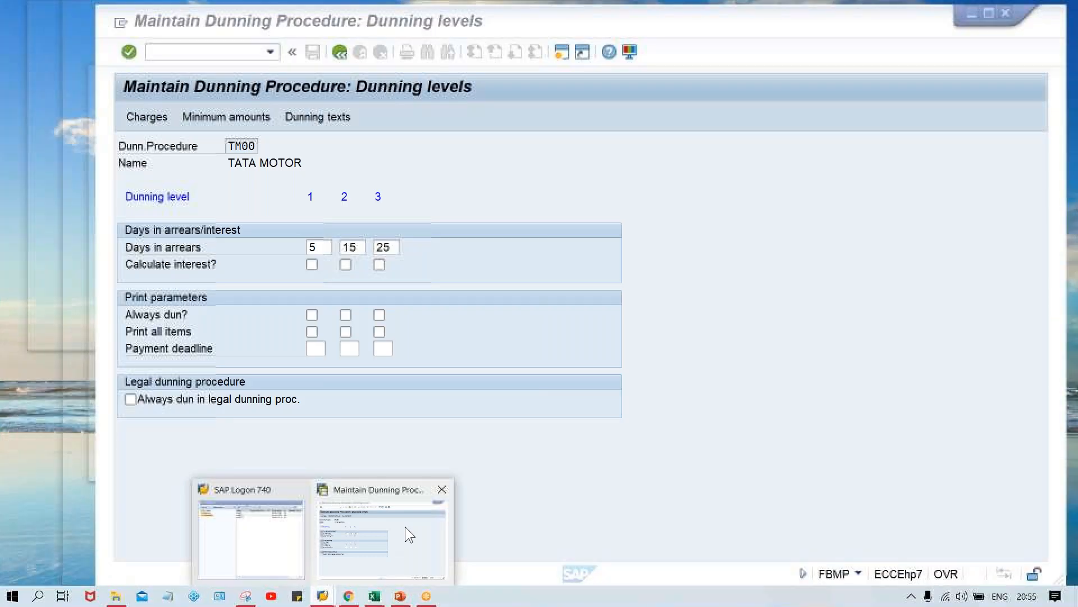
pyautogui.click(318, 247)
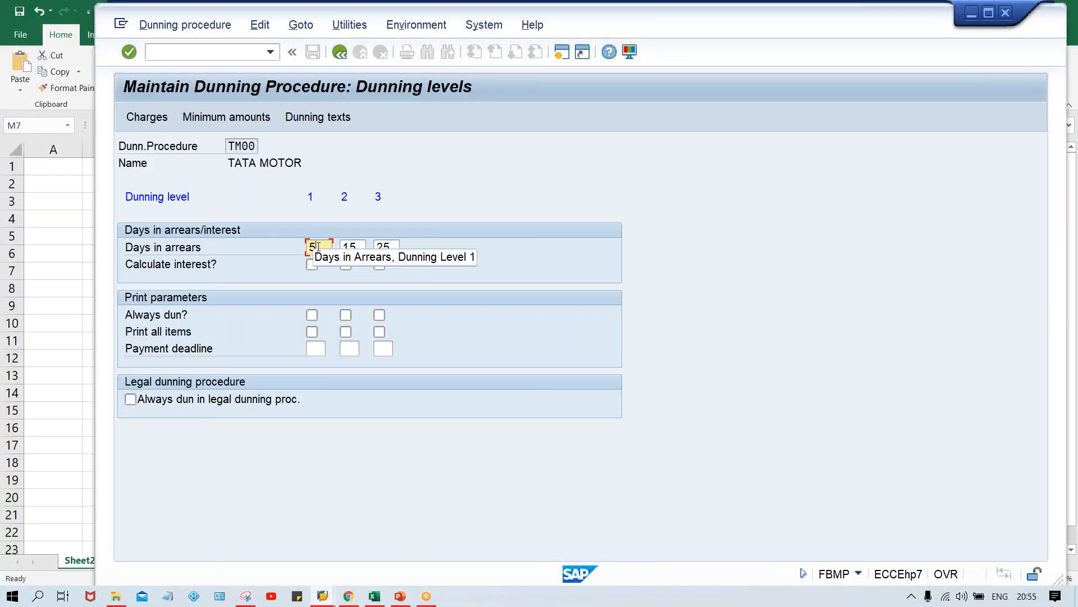
pyautogui.click(359, 248)
pyautogui.click(396, 248)
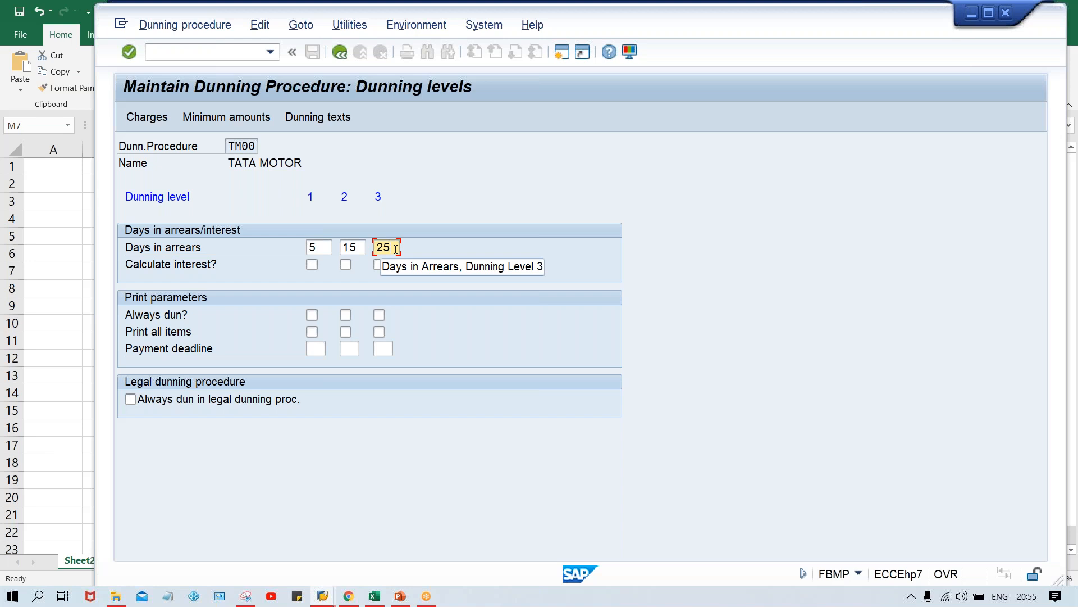
# Open the dunning charges of TM00 in currency INR and enter a dunning charge of 50 in the first row.
pyautogui.click(147, 117)
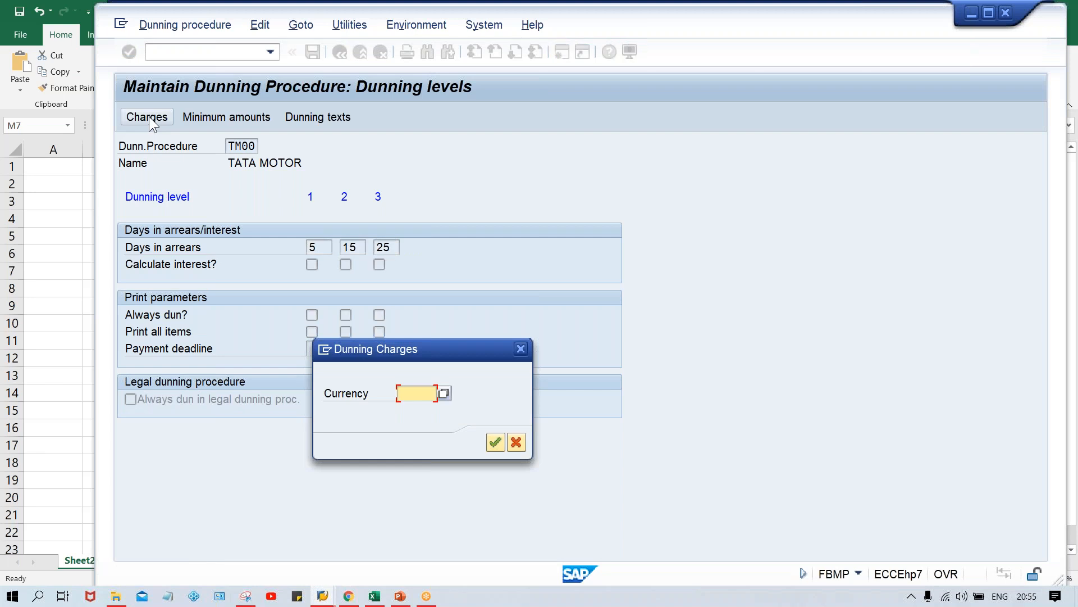
pyautogui.write('INR')
pyautogui.press('Return')
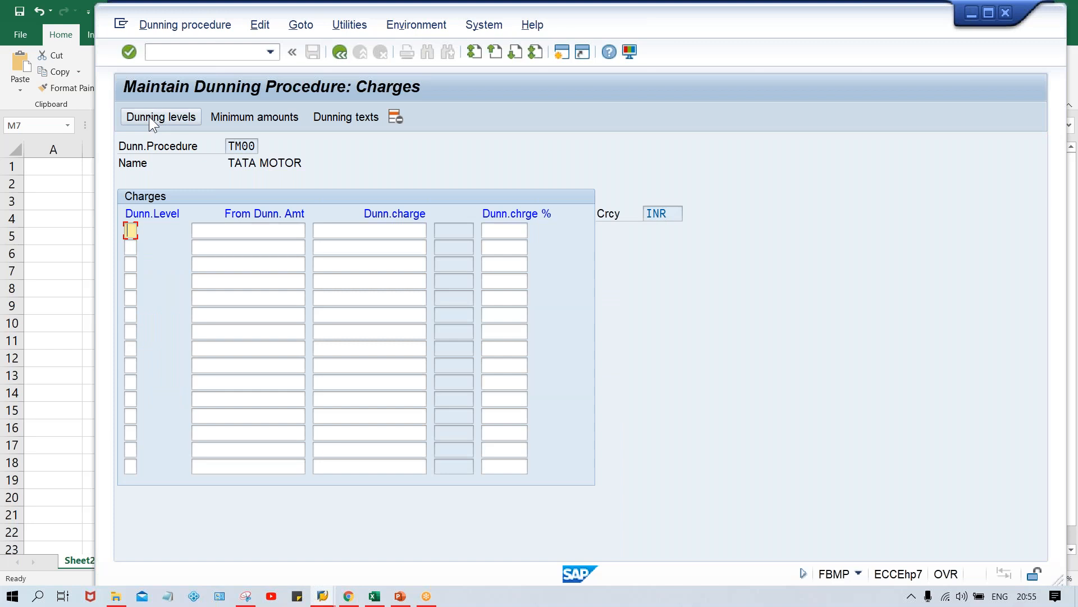
pyautogui.click(426, 230)
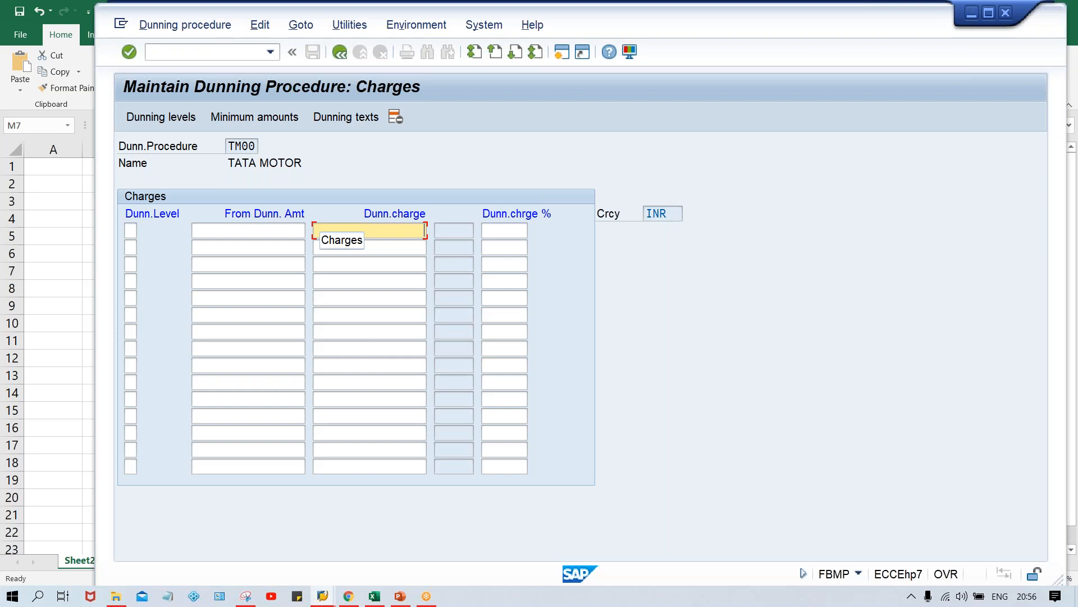
pyautogui.write('50')
pyautogui.press('Down')
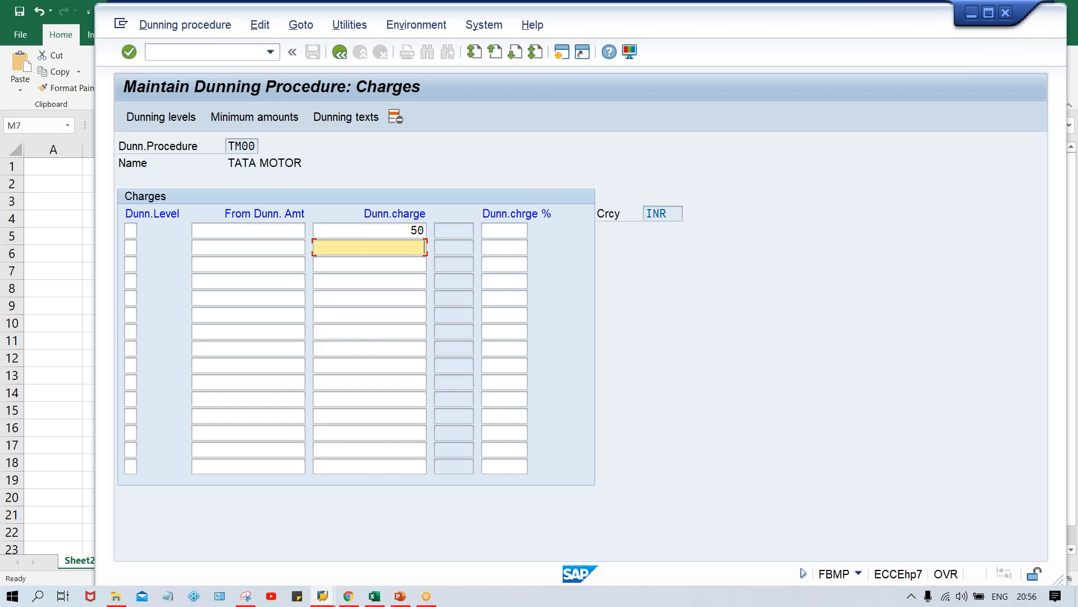
pyautogui.click(391, 225)
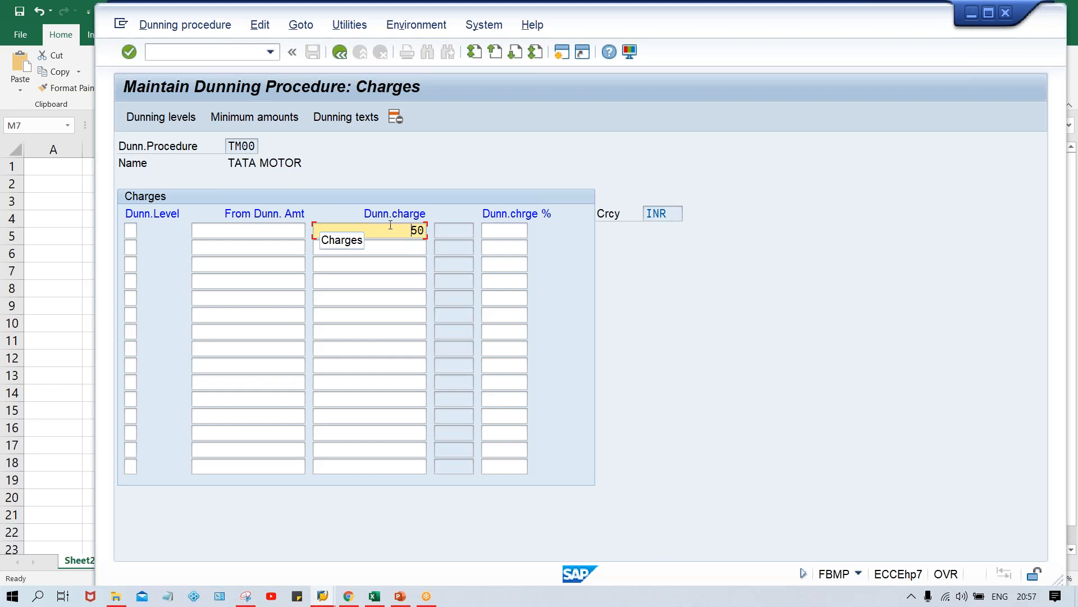
# Enter dunning levels 1, 2 and 3 in the first three rows of the charges table.
pyautogui.click(128, 230)
pyautogui.write('1')
pyautogui.press('Down')
pyautogui.write('2')
pyautogui.press('Down')
pyautogui.write('3')
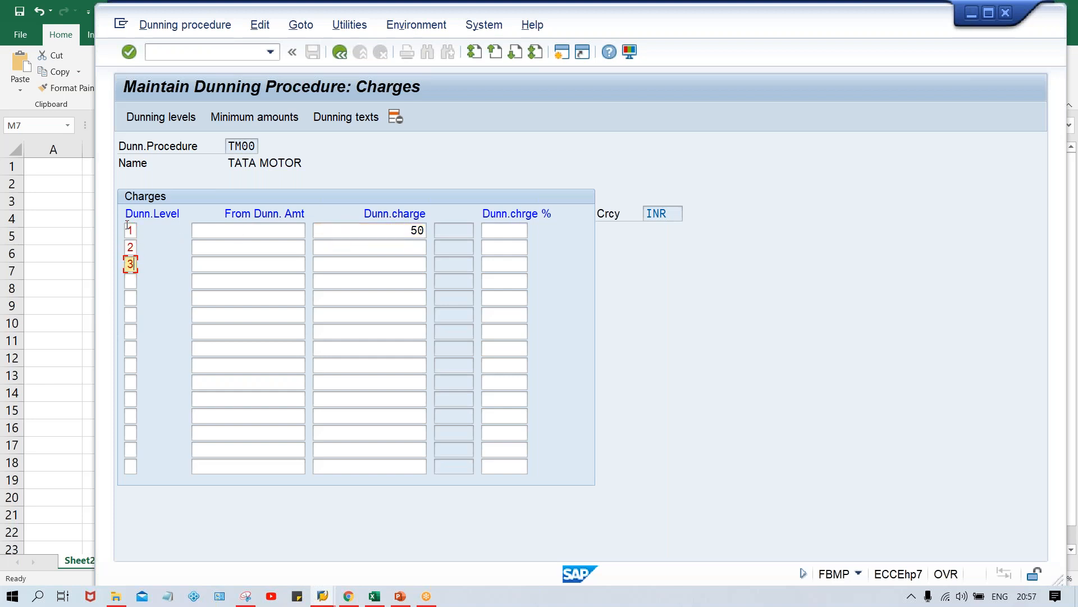
# Set the dunning charge to 100 for level 2 and 200 for level 3.
pyautogui.click(395, 229)
pyautogui.click(410, 249)
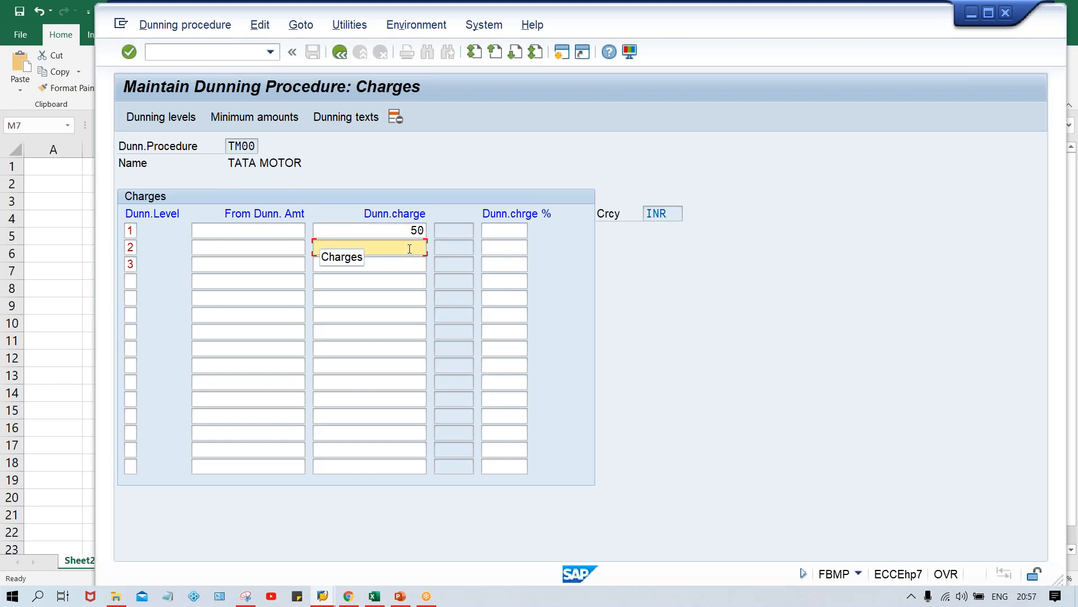
pyautogui.write('100')
pyautogui.press('Down')
pyautogui.write('200')
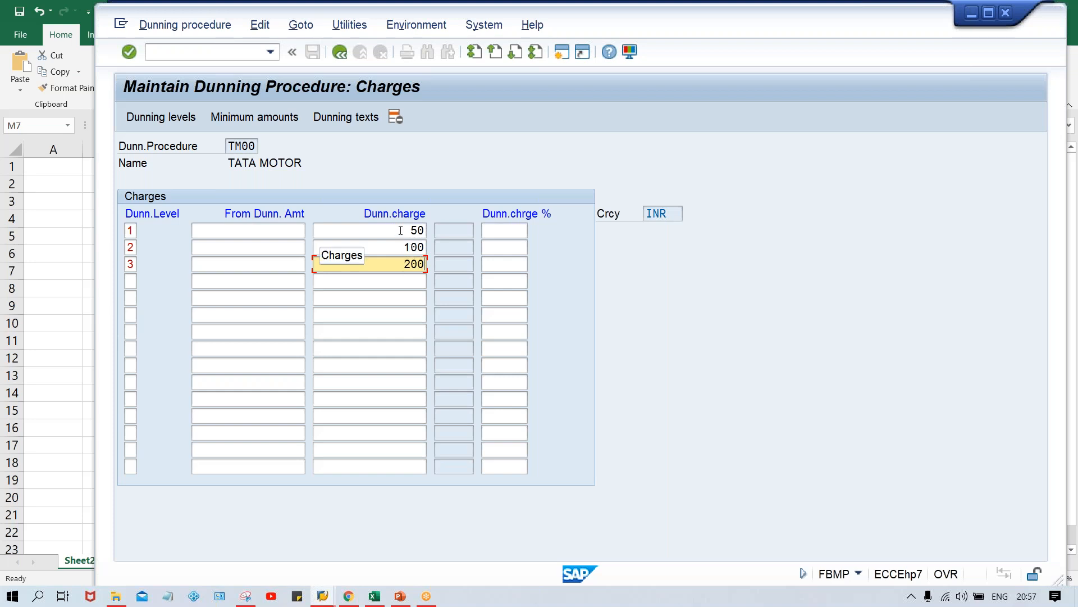
pyautogui.click(400, 230)
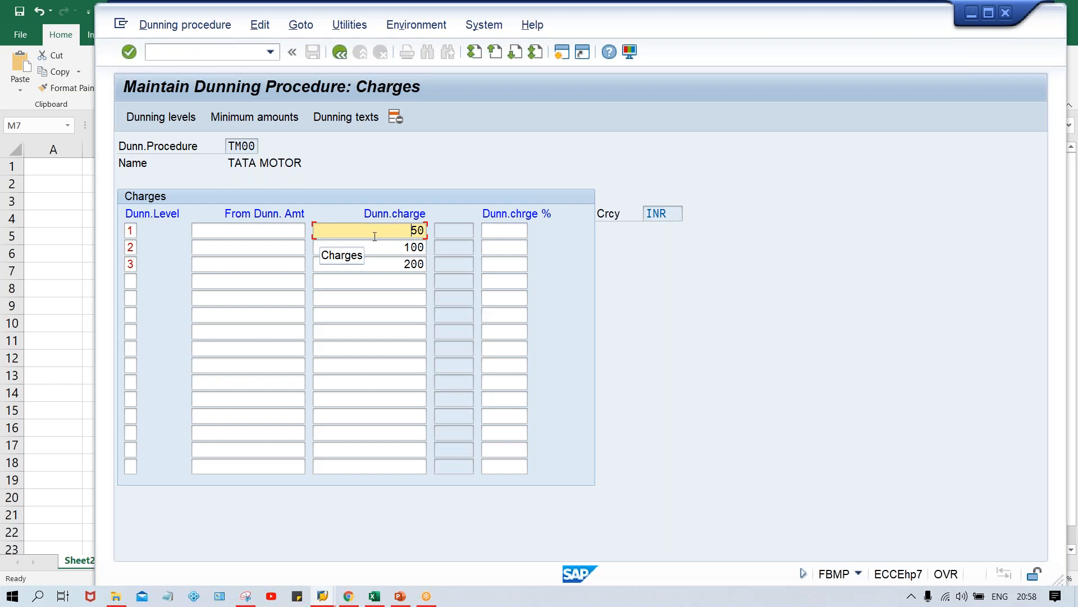
pyautogui.click(393, 247)
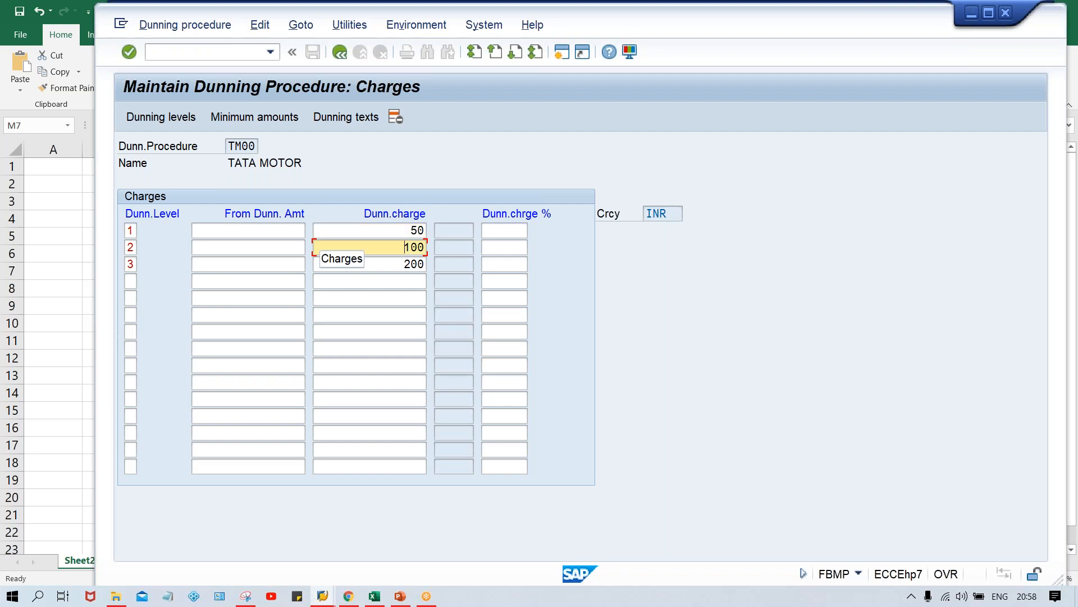
pyautogui.click(392, 264)
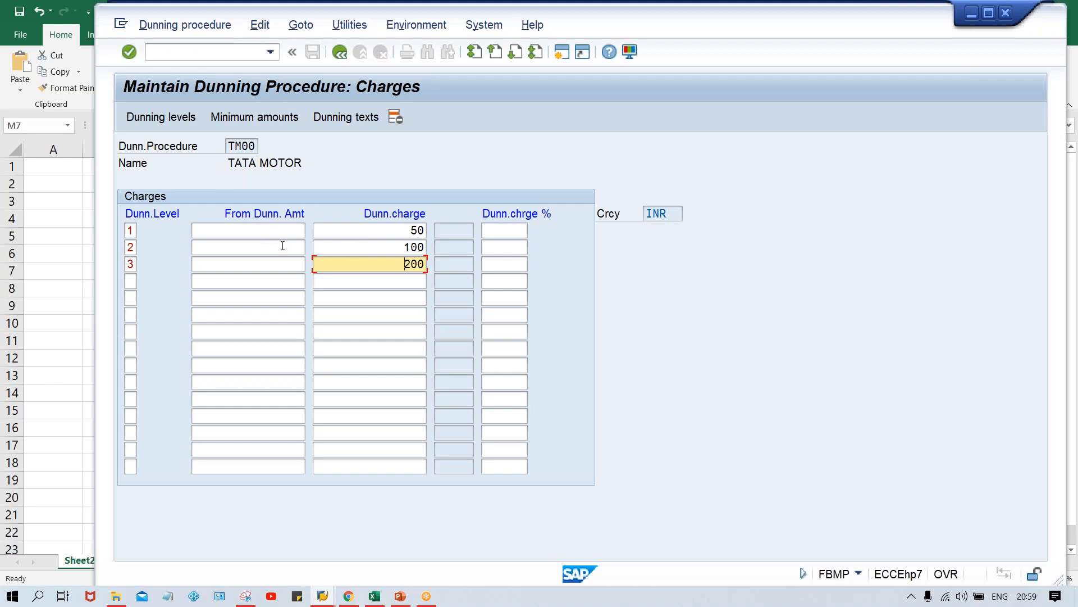
# Set the From Dunn. Amt to 500 for dunning levels 1, 2 and 3.
pyautogui.click(269, 230)
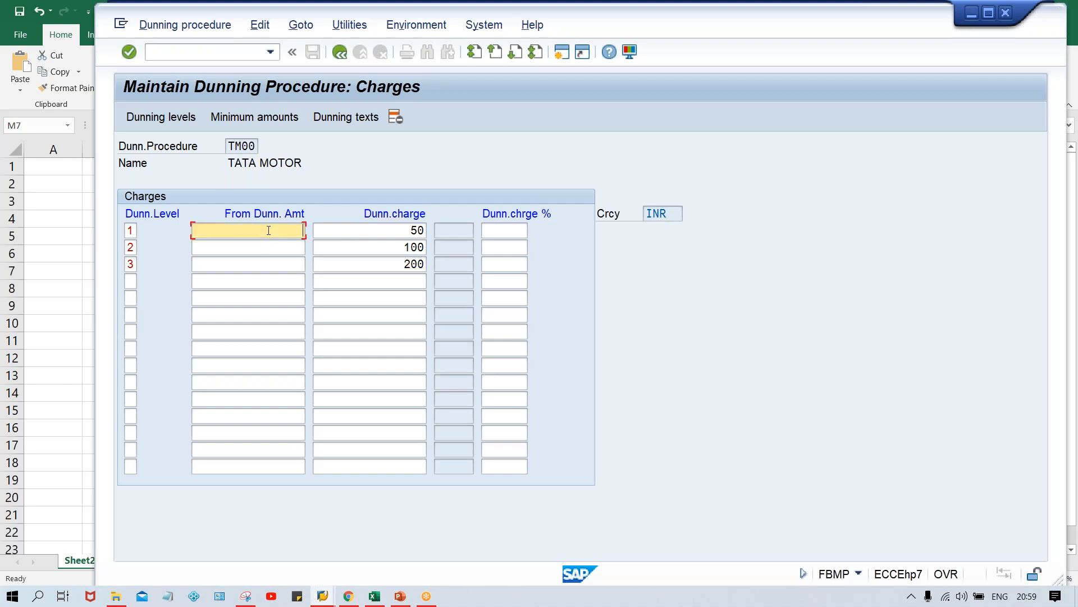
pyautogui.write('500')
pyautogui.press('Down')
pyautogui.write('500')
pyautogui.press('Down')
pyautogui.write('500')
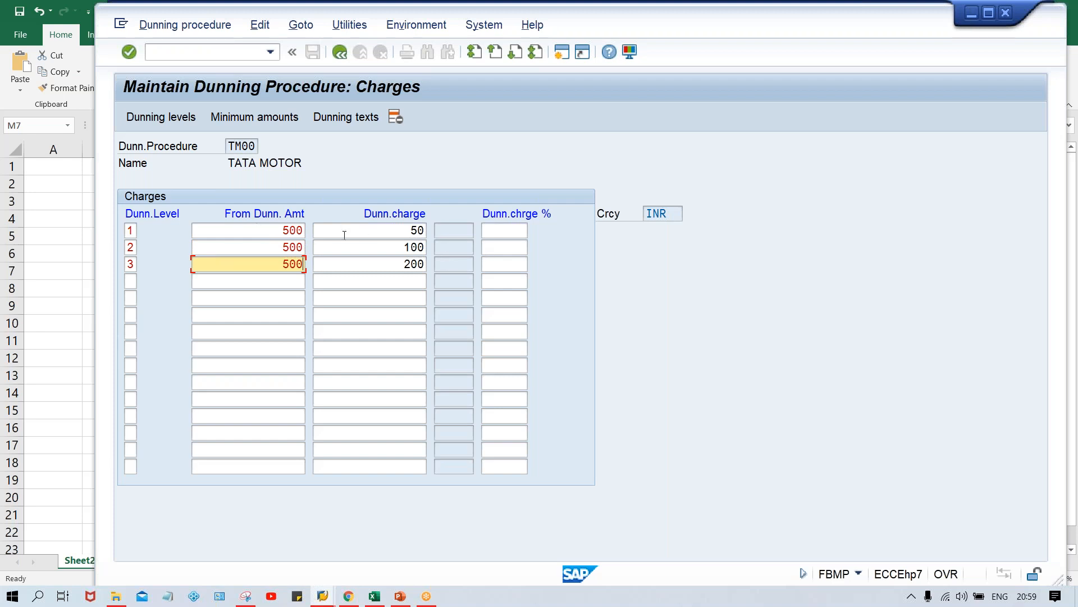
# Change the From Dunn. Amt to 1000 for dunning levels 1 and 2.
pyautogui.click(268, 235)
pyautogui.press('Delete')
pyautogui.press('Delete')
pyautogui.press('Delete')
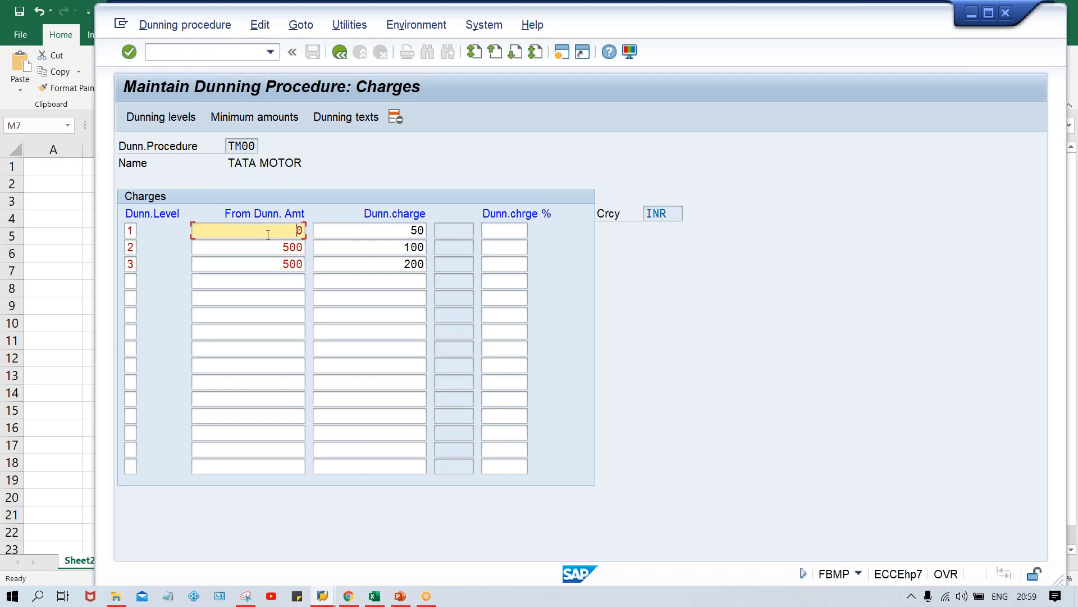
pyautogui.write('1000')
pyautogui.press('Down')
pyautogui.press('Delete')
pyautogui.press('Delete')
pyautogui.press('Delete')
pyautogui.write('1000')
# Change the From Dunn. Amt of dunning level 3 to 1000 and confirm the entries in the charges table.
pyautogui.press('Down')
pyautogui.write('1')
pyautogui.press('BackSpace')
pyautogui.press('BackSpace')
pyautogui.press('BackSpace')
pyautogui.press('BackSpace')
pyautogui.write('1000')
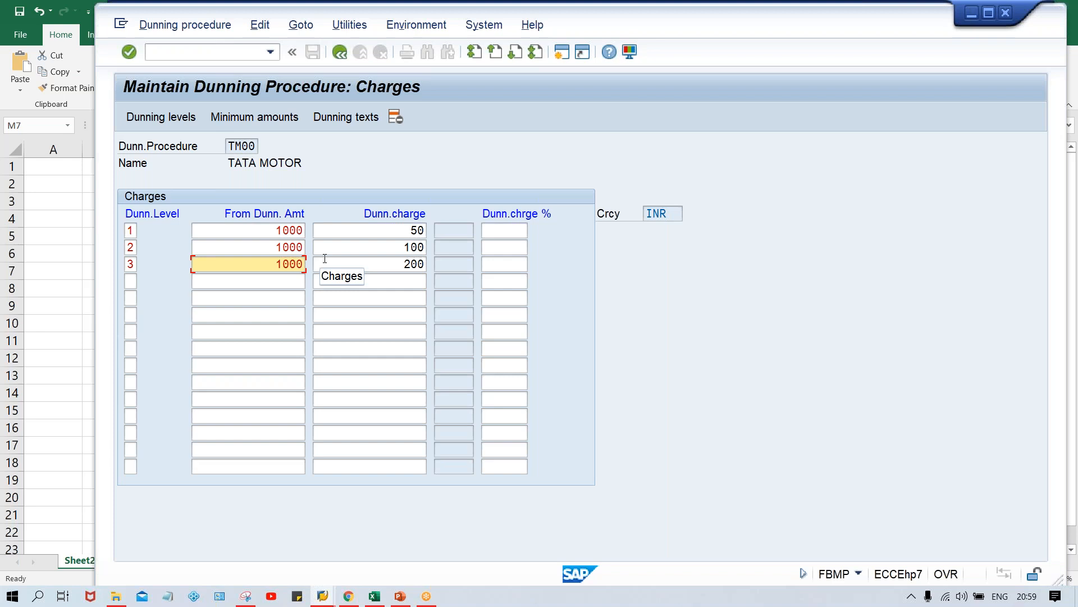
pyautogui.click(383, 246)
pyautogui.click(398, 263)
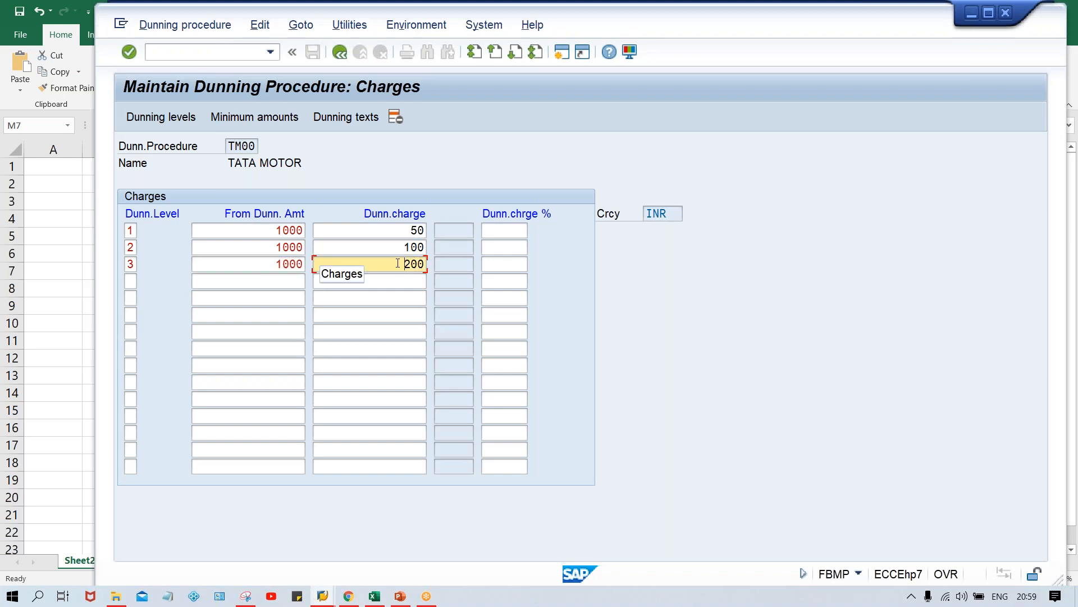
pyautogui.press('Return')
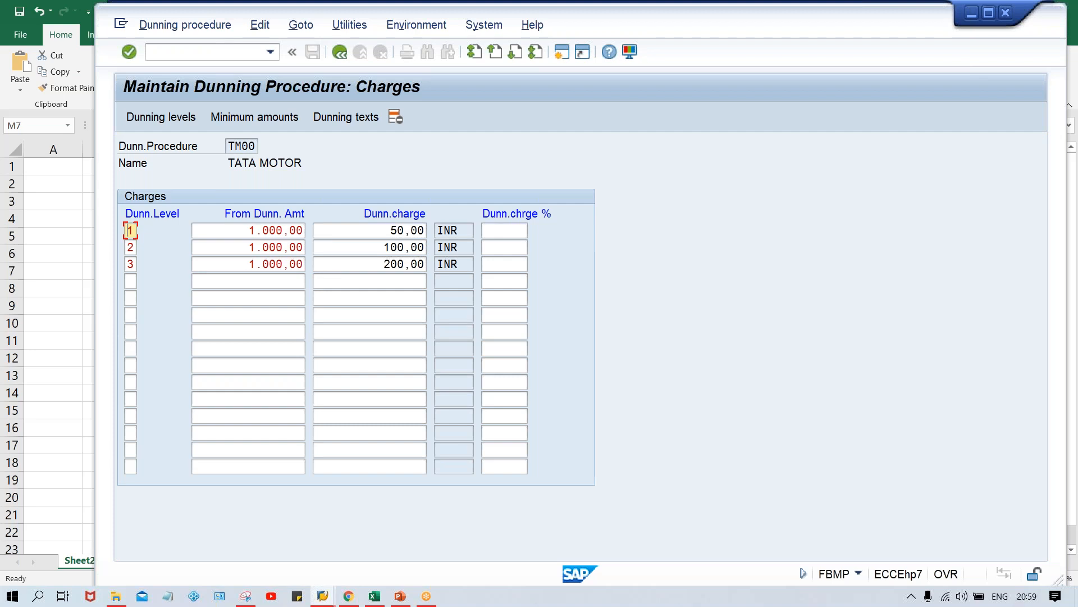
# Open the minimum amounts of TM00 in currency INR and enter dunning levels 1, 2 and 3 in the first three rows.
pyautogui.click(260, 122)
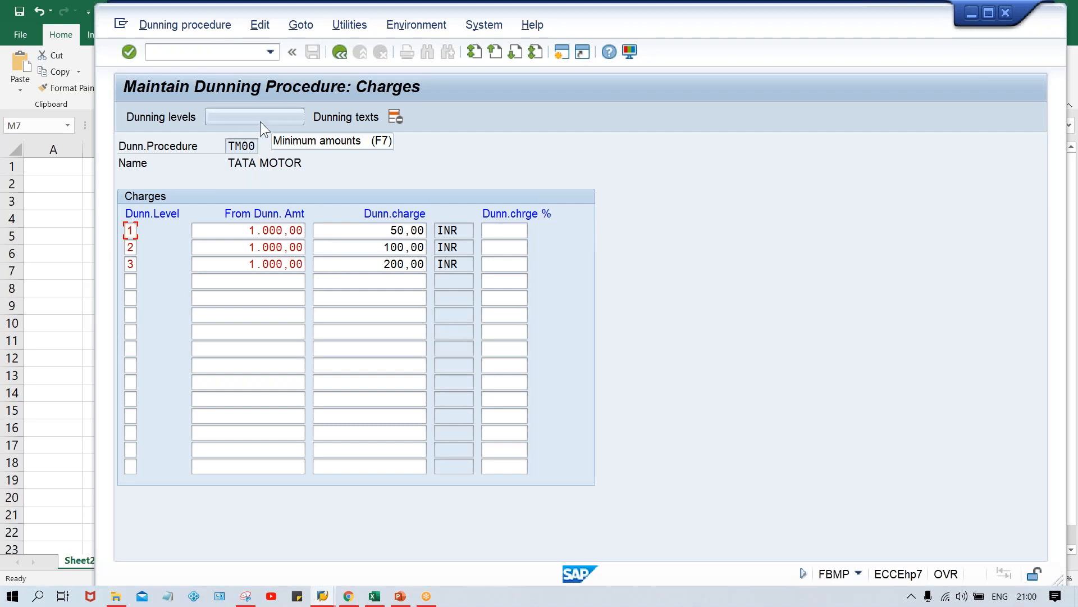
pyautogui.press('Return')
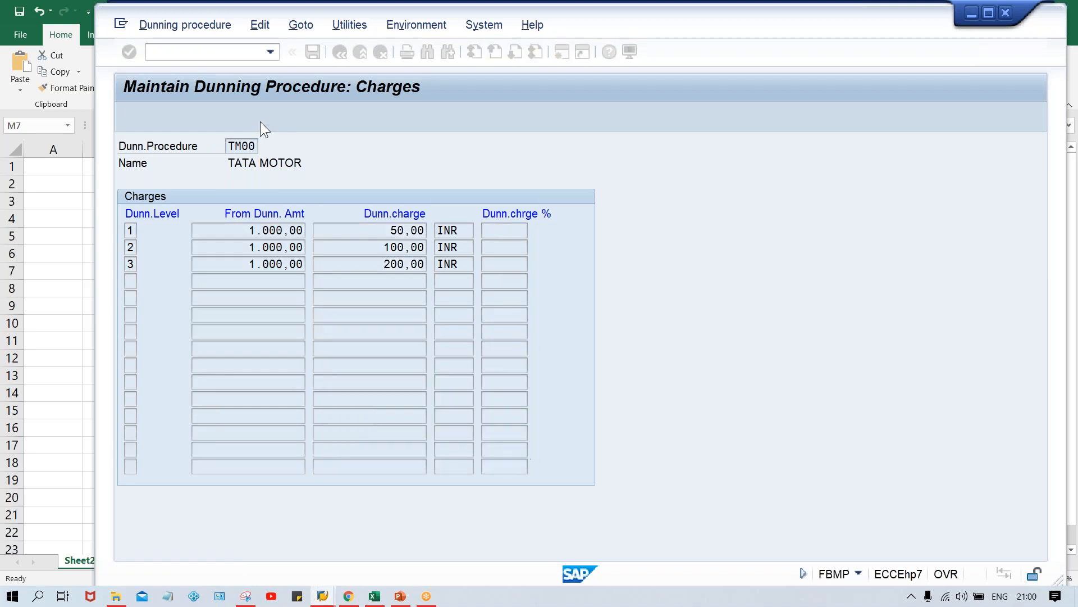
pyautogui.write('1')
pyautogui.press('Down')
pyautogui.write('2')
pyautogui.press('Down')
pyautogui.write('3')
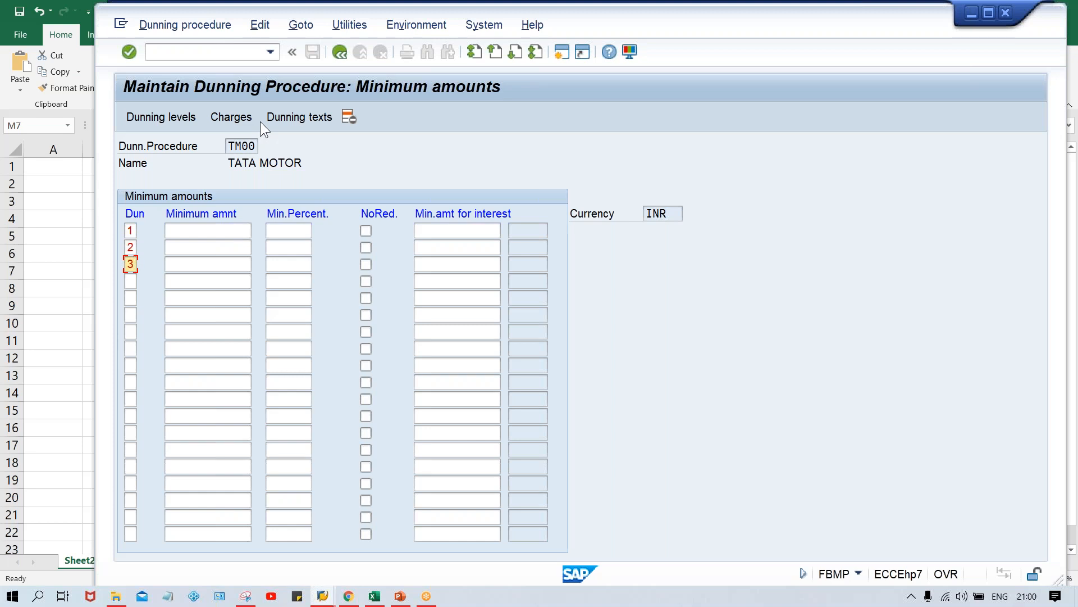
# Set the minimum amount to 500 for each of dunning levels 1, 2 and 3.
pyautogui.click(194, 234)
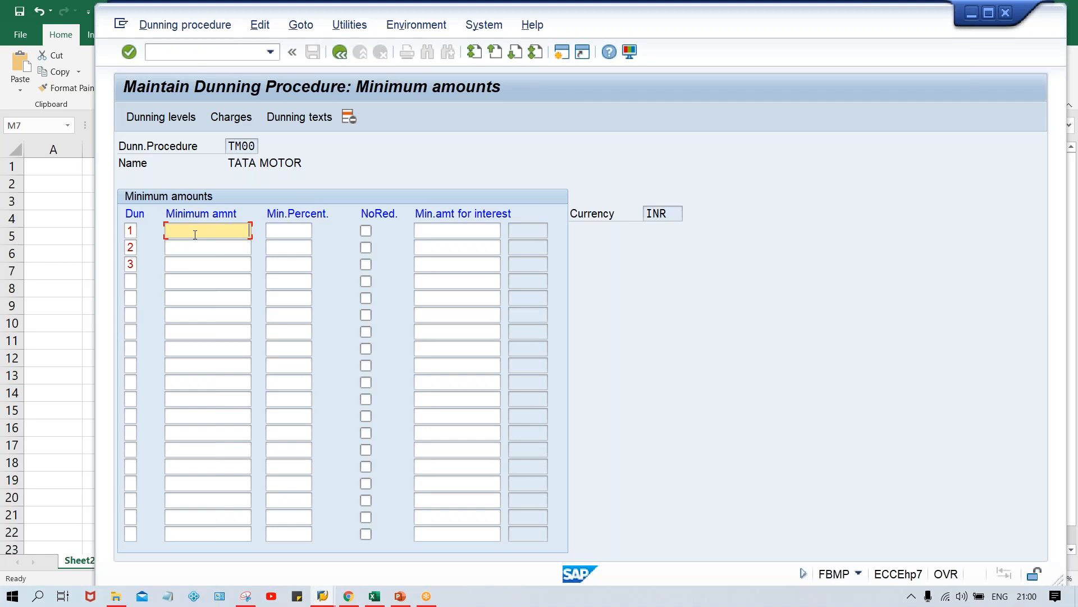
pyautogui.write('500')
pyautogui.press('Down')
pyautogui.write('50')
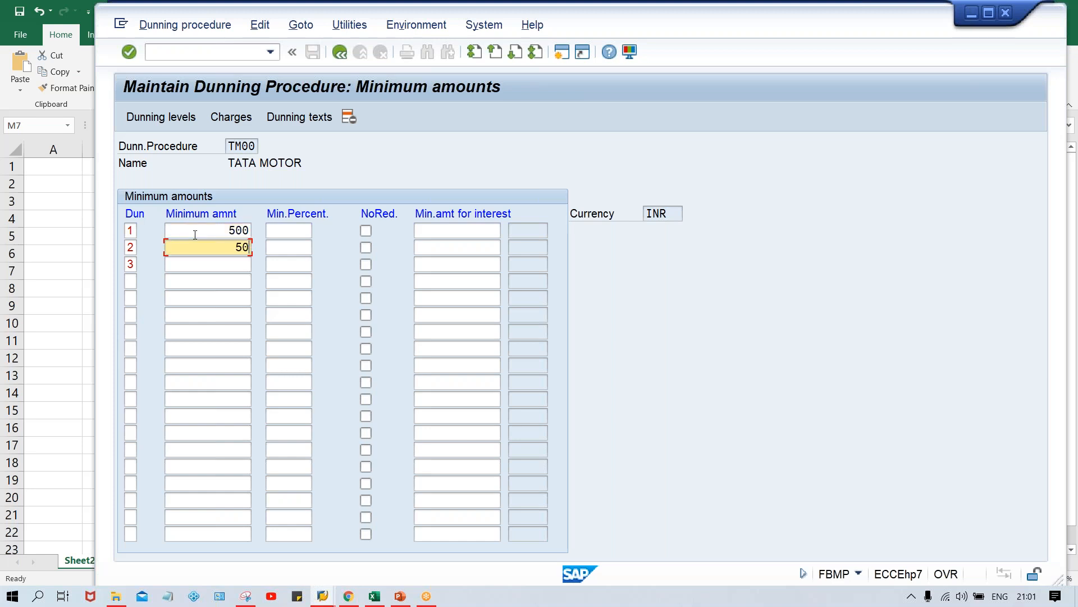
pyautogui.write('0')
pyautogui.press('Down')
pyautogui.write('500')
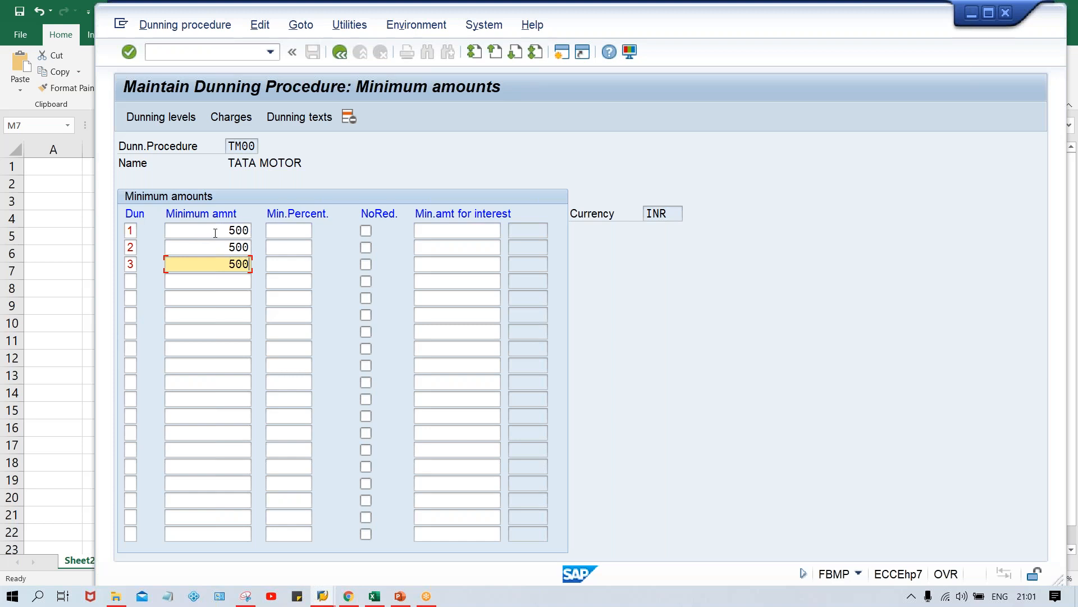
pyautogui.click(216, 228)
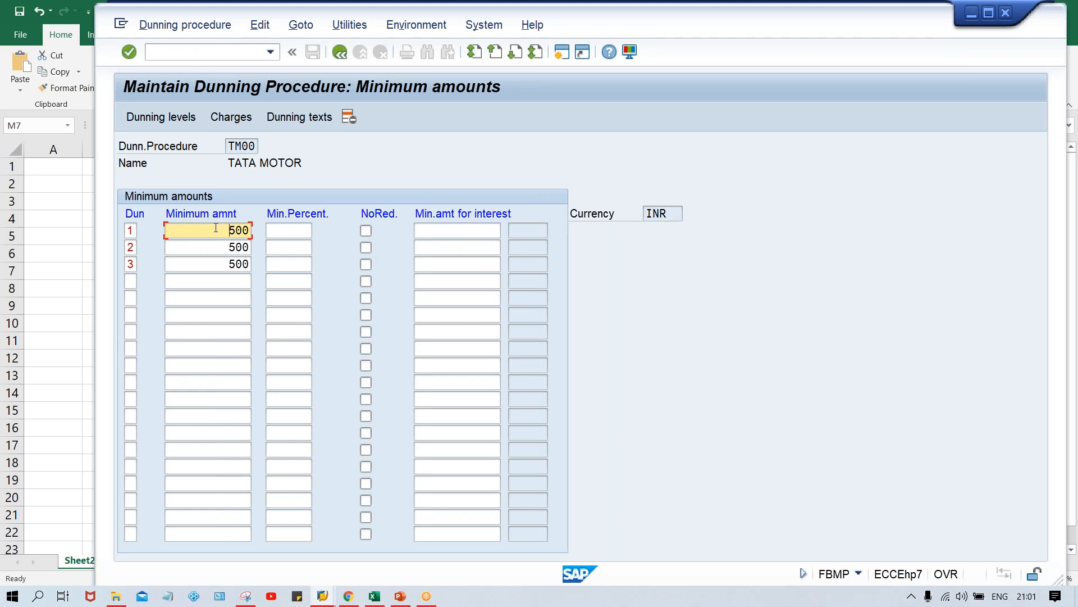
# Request the customer dunning texts for company code TM00 and add TM00 as a new company code in the dunning data.
pyautogui.click(303, 117)
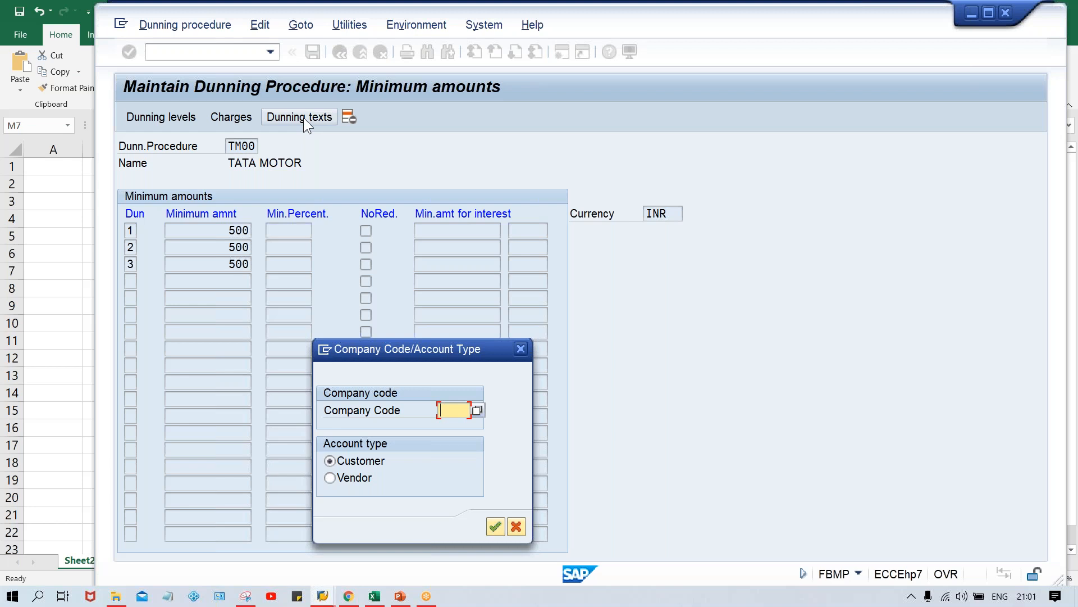
pyautogui.write('TM00')
pyautogui.press('Return')
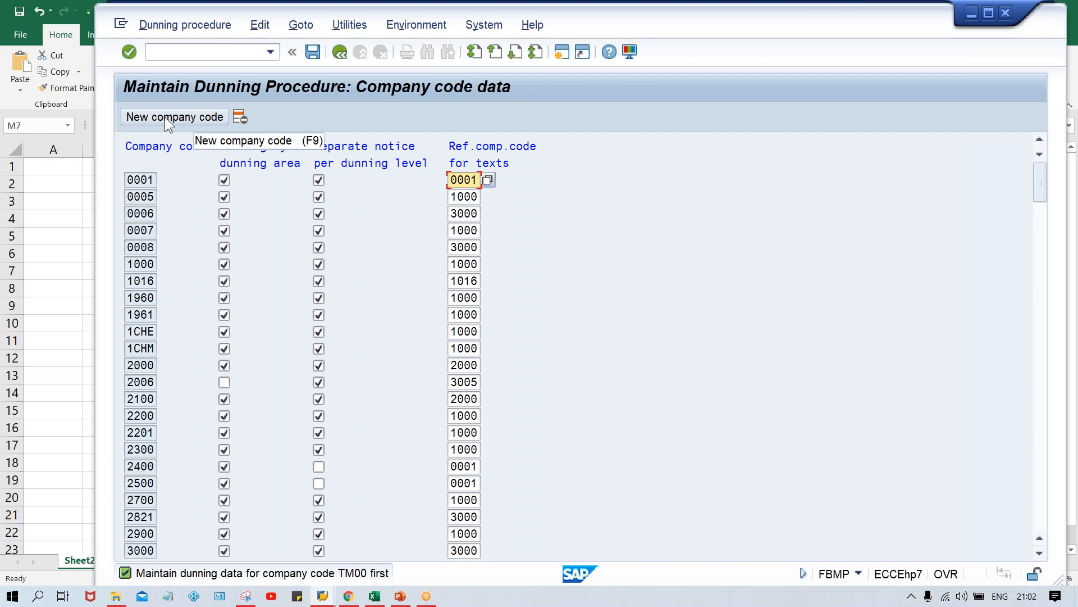
pyautogui.click(183, 123)
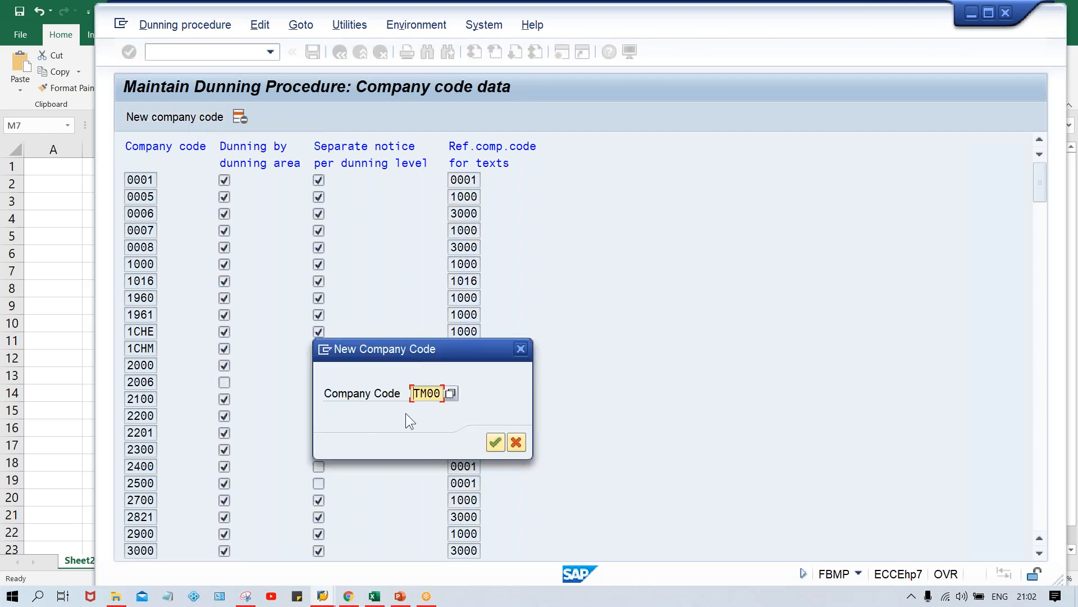
pyautogui.press('Return')
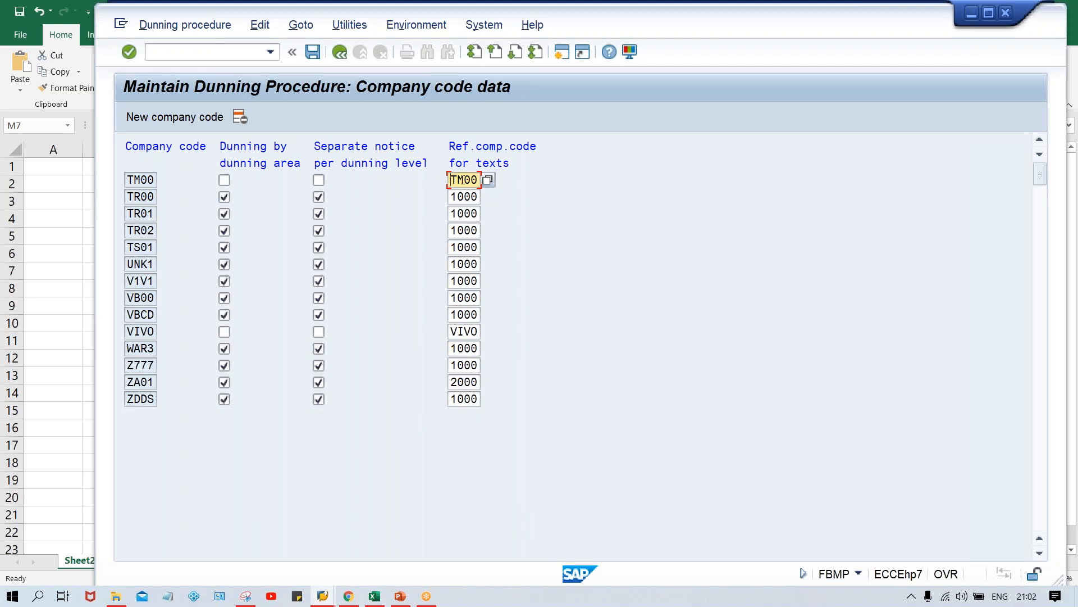
# Enable dunning by dunning area and separate notice per dunning level for company code TM00, and save the company code data.
pyautogui.click(226, 178)
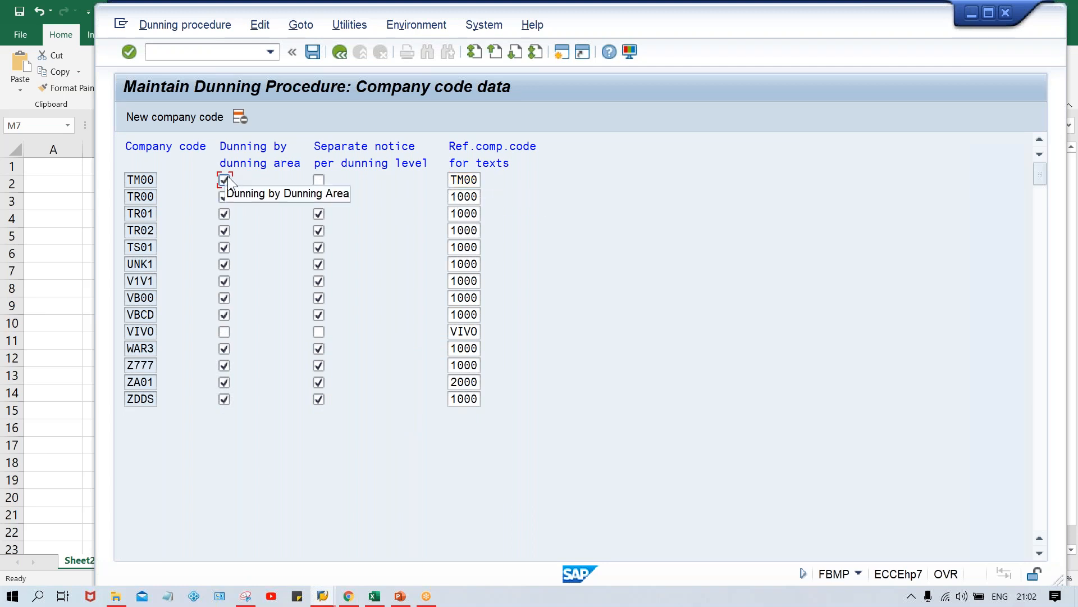
pyautogui.click(319, 178)
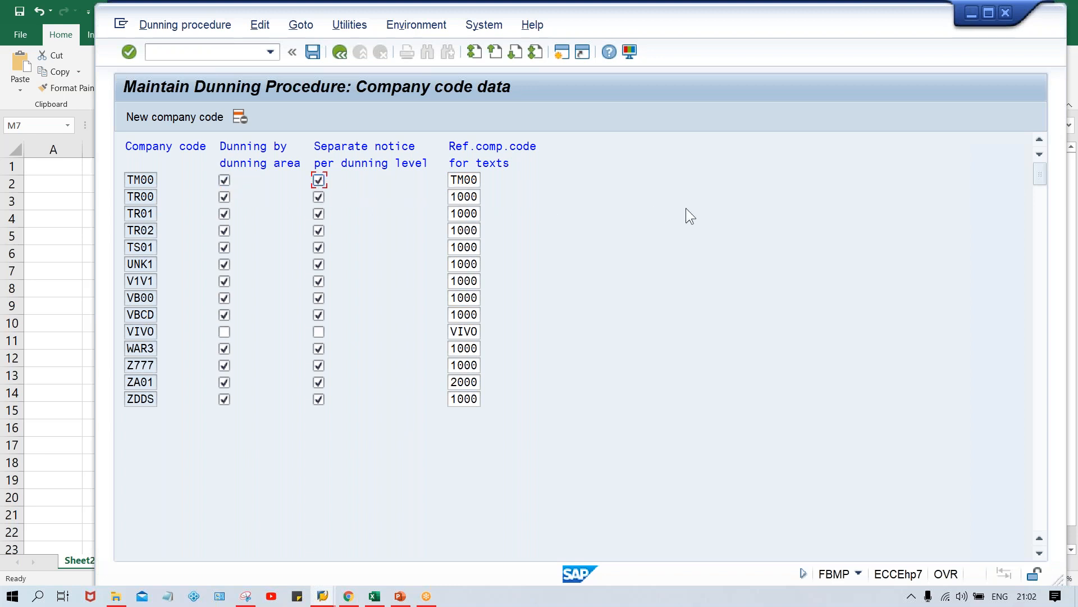
pyautogui.press('Return')
pyautogui.click(338, 53)
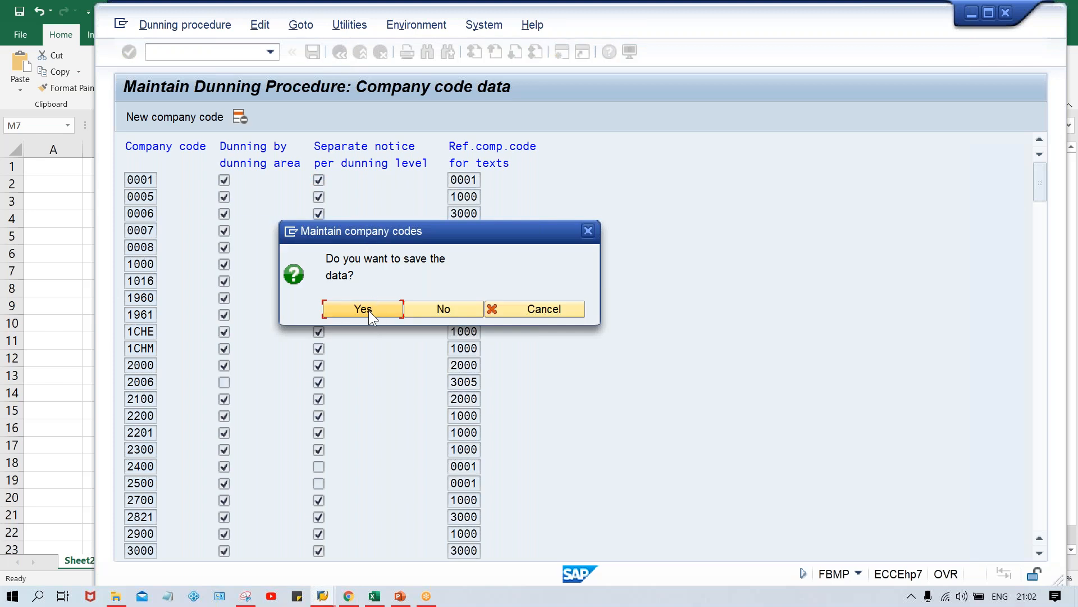
pyautogui.click(369, 310)
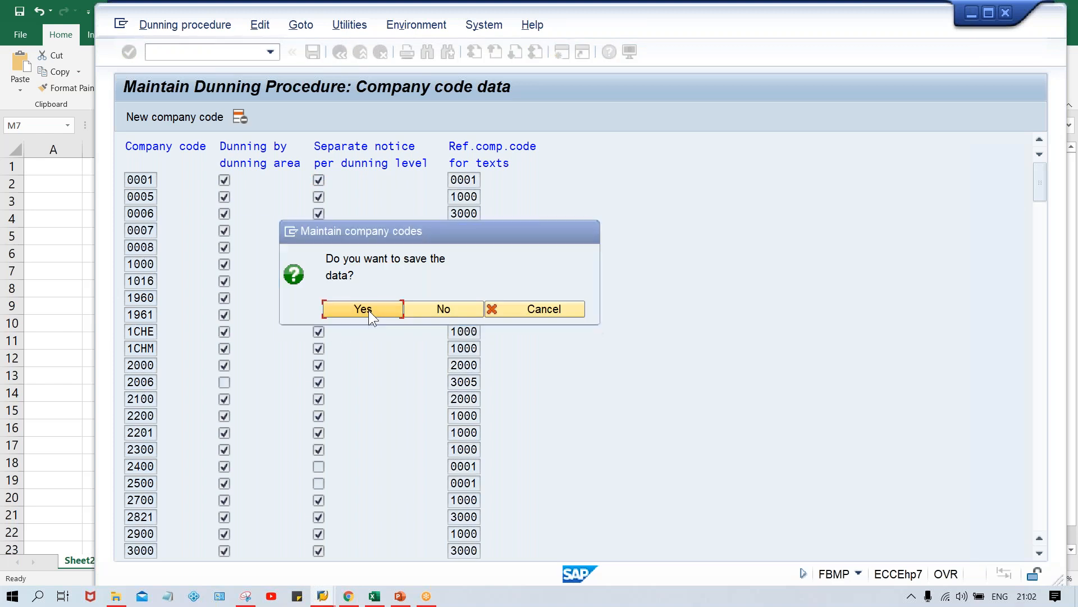
pyautogui.click(391, 274)
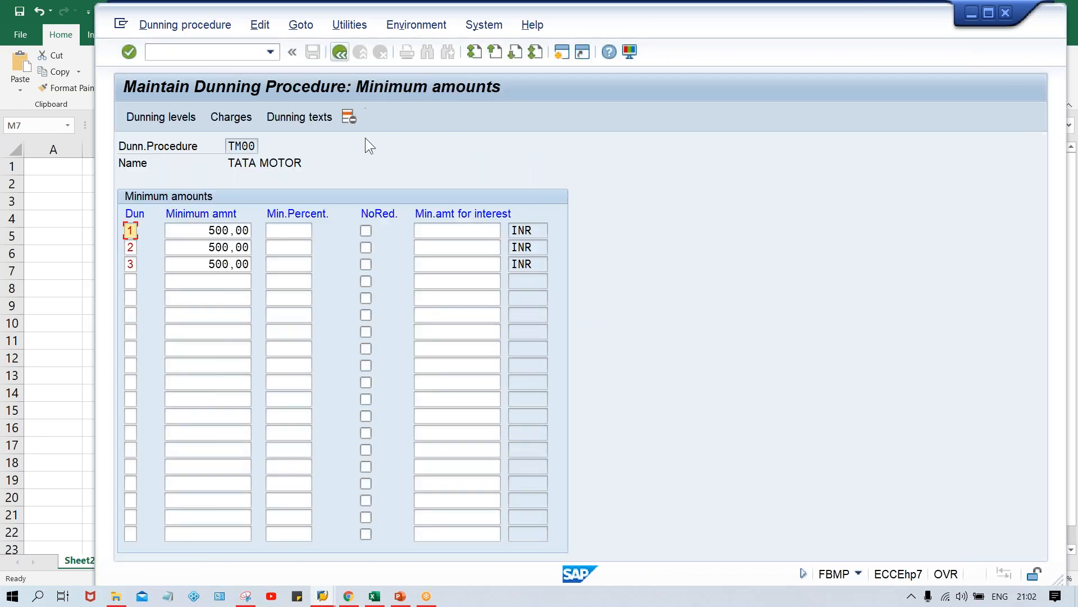
# Open the customer dunning texts for company code TM00 and enter dunning levels 1, 2 and 3 under the normal dunning procedure.
pyautogui.click(294, 118)
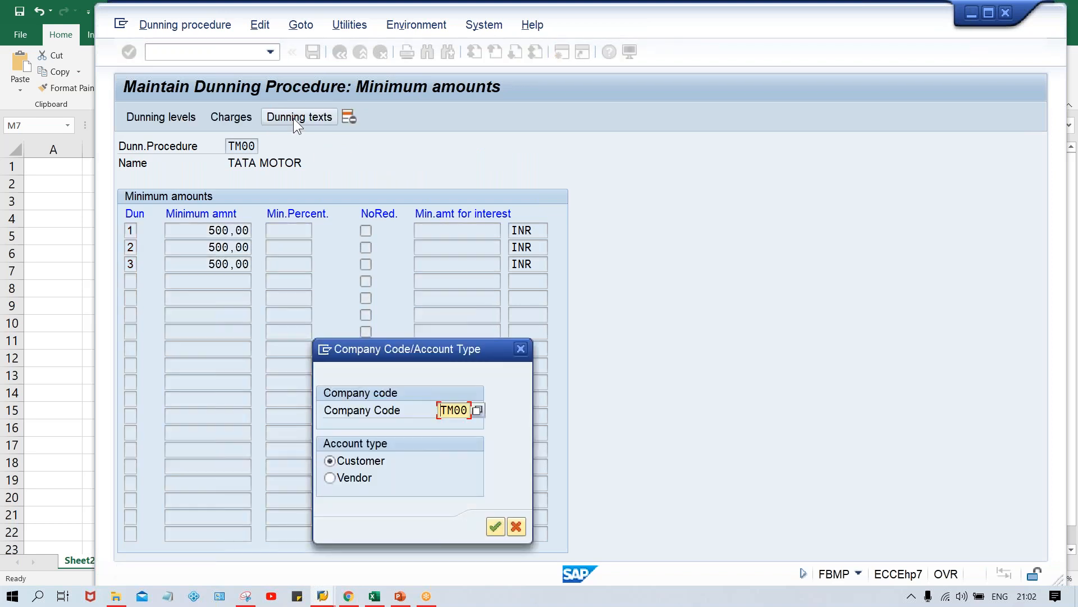
pyautogui.press('Return')
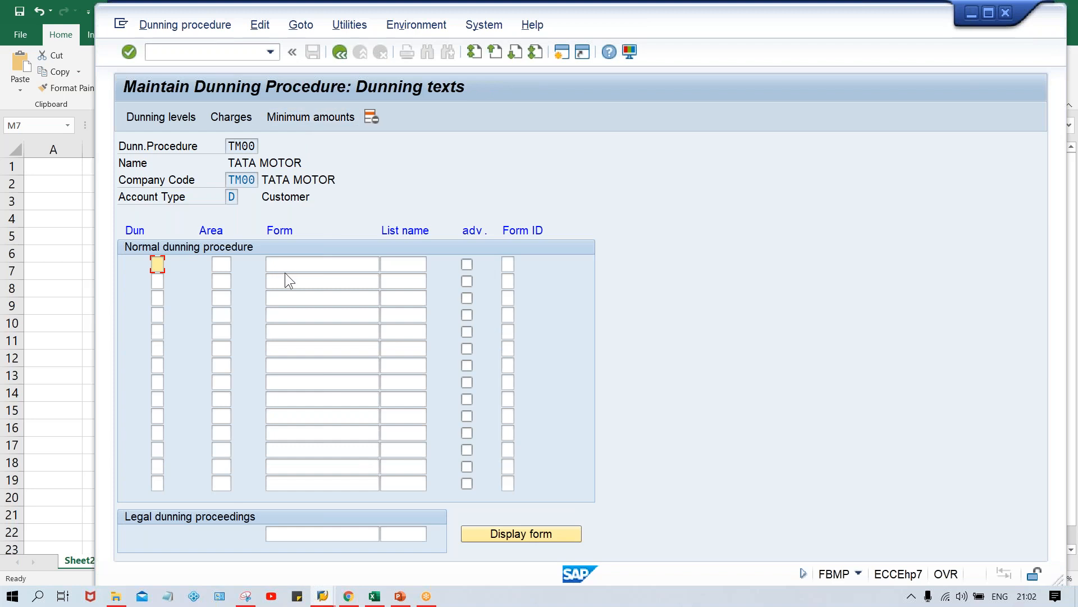
pyautogui.write('1')
pyautogui.press('Down')
pyautogui.write('2')
pyautogui.press('Down')
pyautogui.write('3')
pyautogui.click(314, 264)
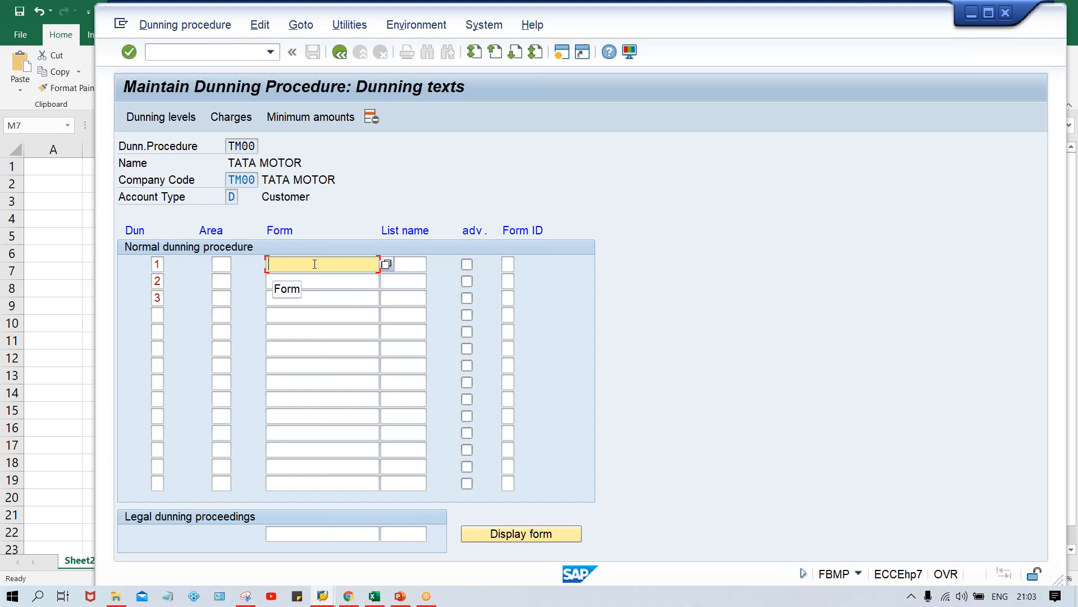
pyautogui.click(374, 596)
pyautogui.click(820, 288)
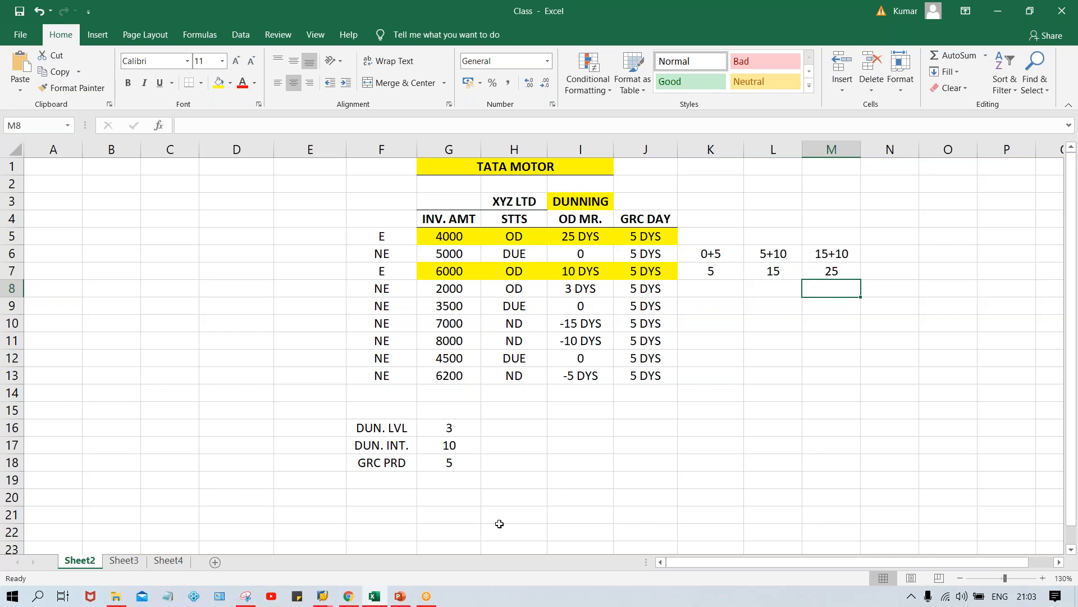
pyautogui.click(323, 595)
pyautogui.click(391, 557)
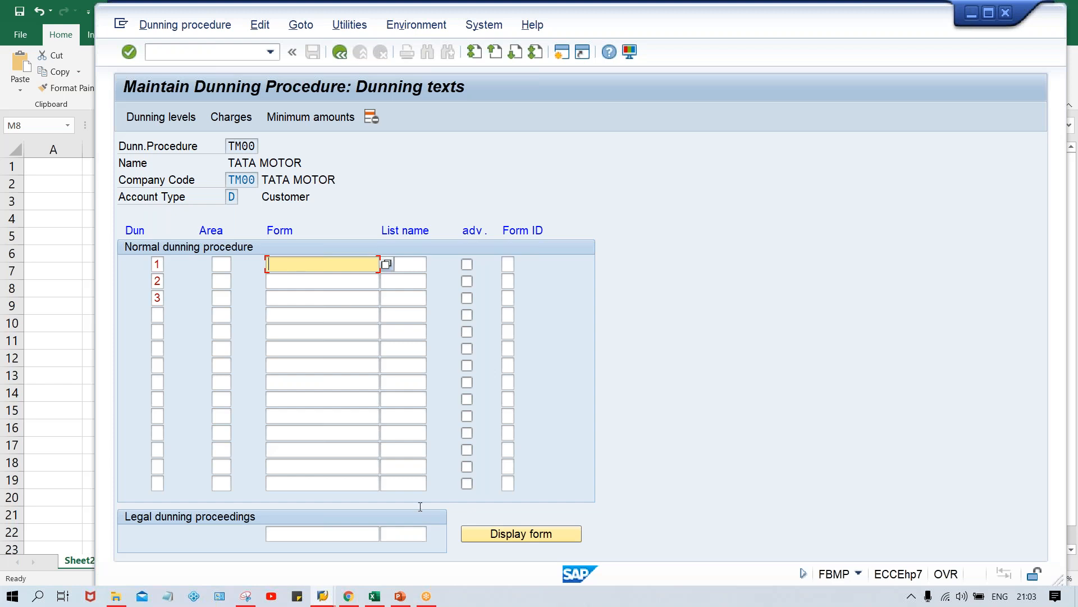
# Switch to the Excel worksheet and enter ABAP in cell E5, beside the 4000 invoice row.
pyautogui.click(374, 597)
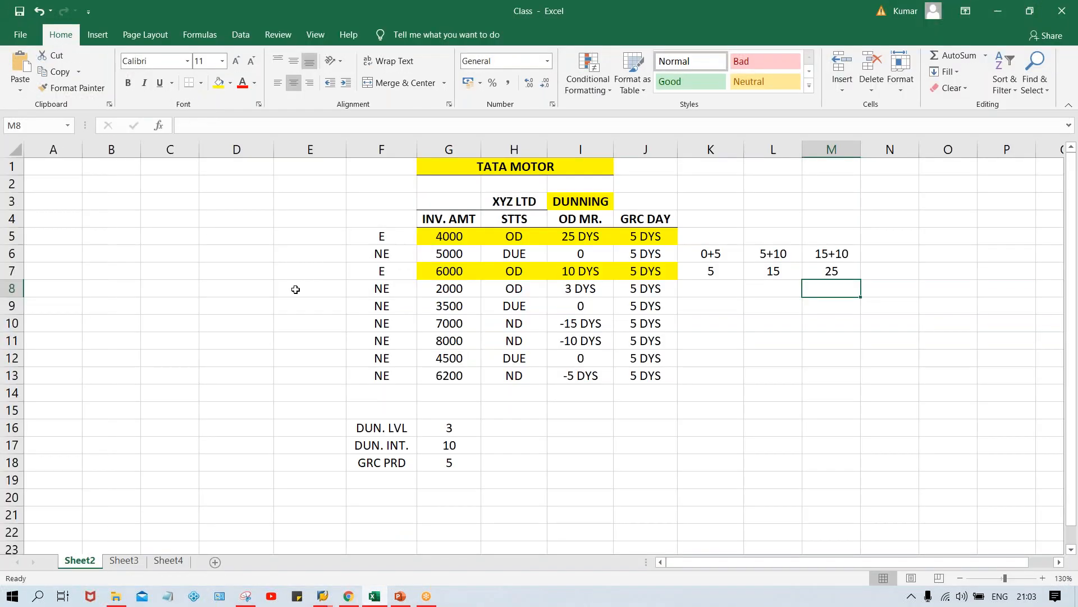
pyautogui.click(296, 240)
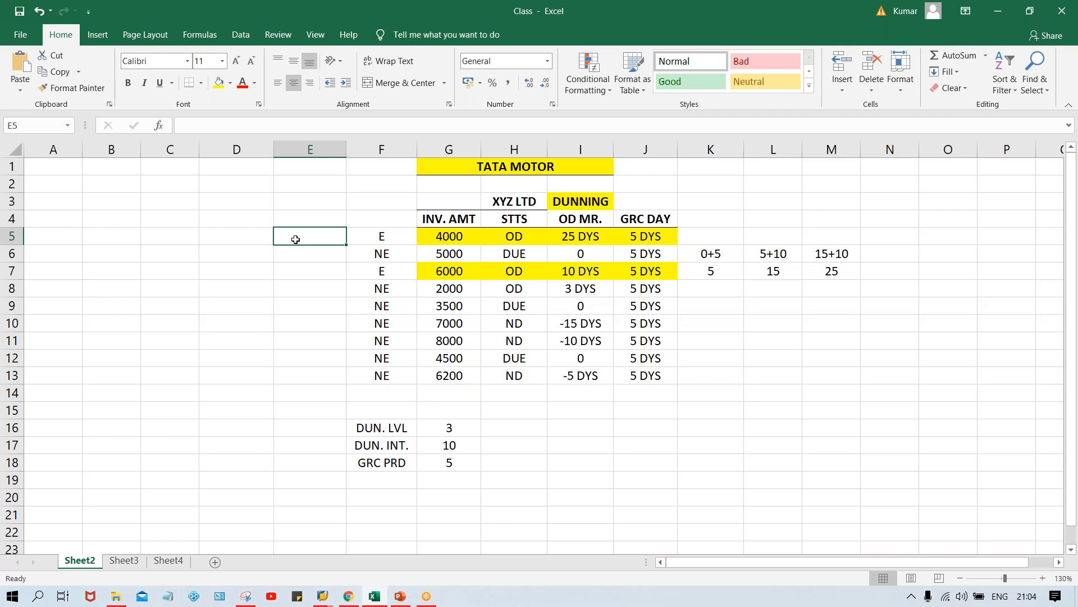
pyautogui.write('A')
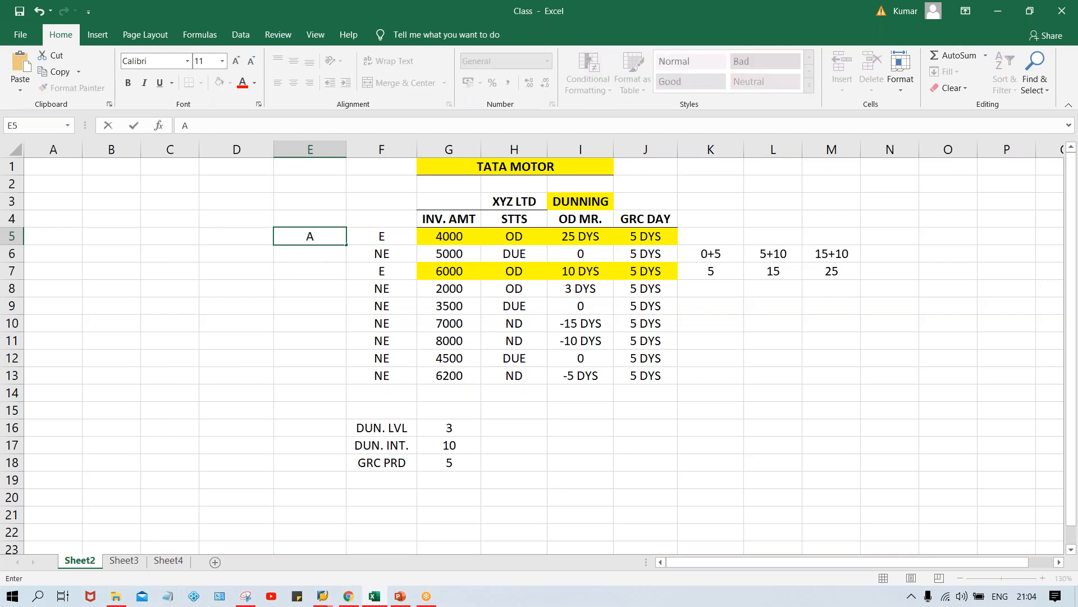
pyautogui.write('BAP')
pyautogui.press('Return')
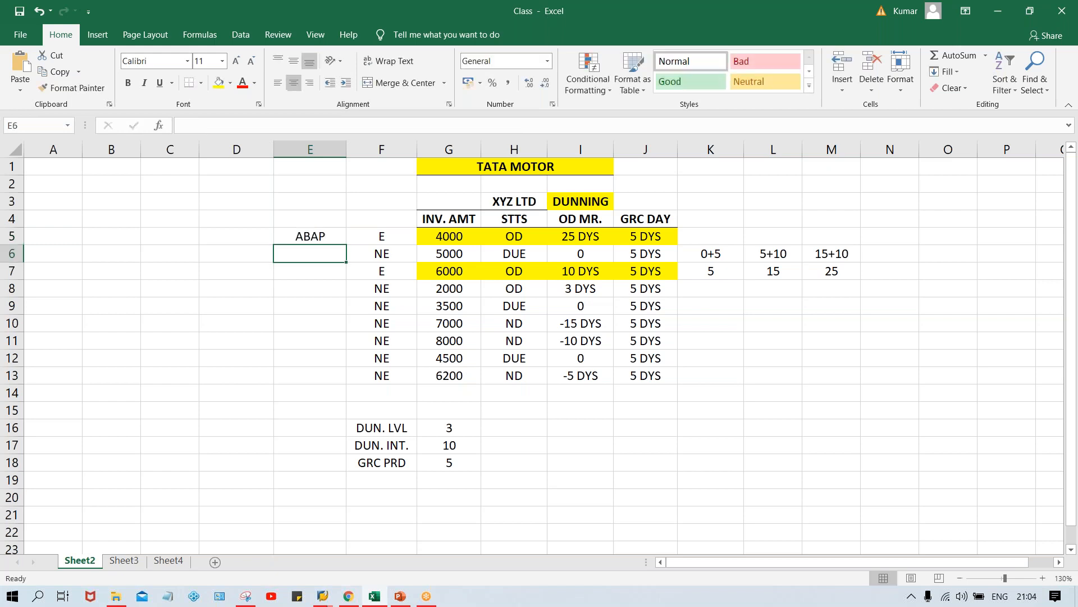
pyautogui.click(323, 235)
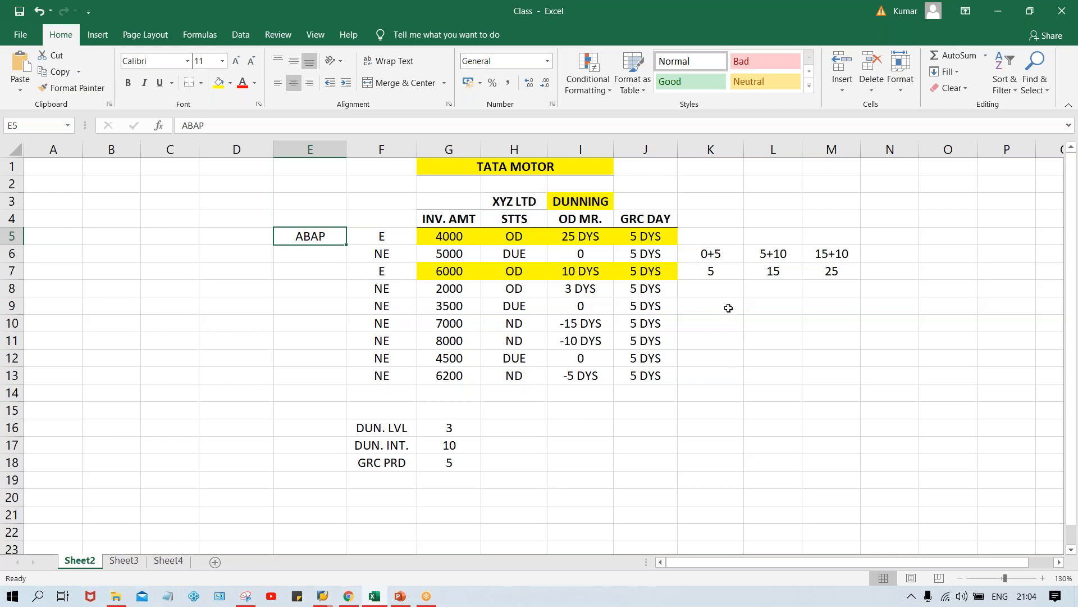
# Outline the range K8:O20 with a thick outside border as the frame of a sample dunning notice.
pyautogui.click(721, 291)
pyautogui.moveTo(720, 291); pyautogui.dragTo(937, 496)
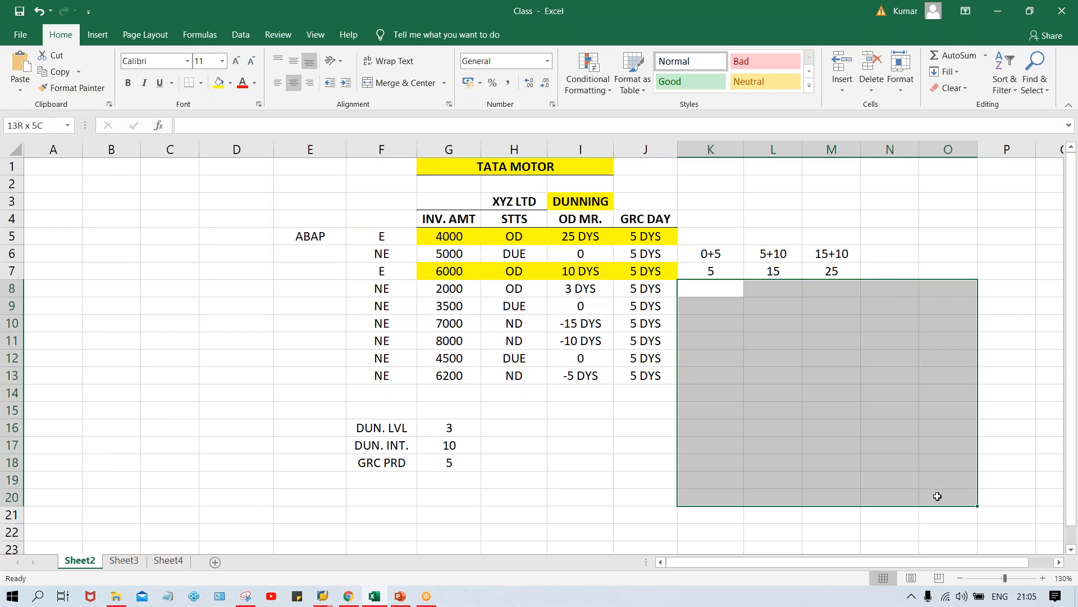
pyautogui.click(201, 83)
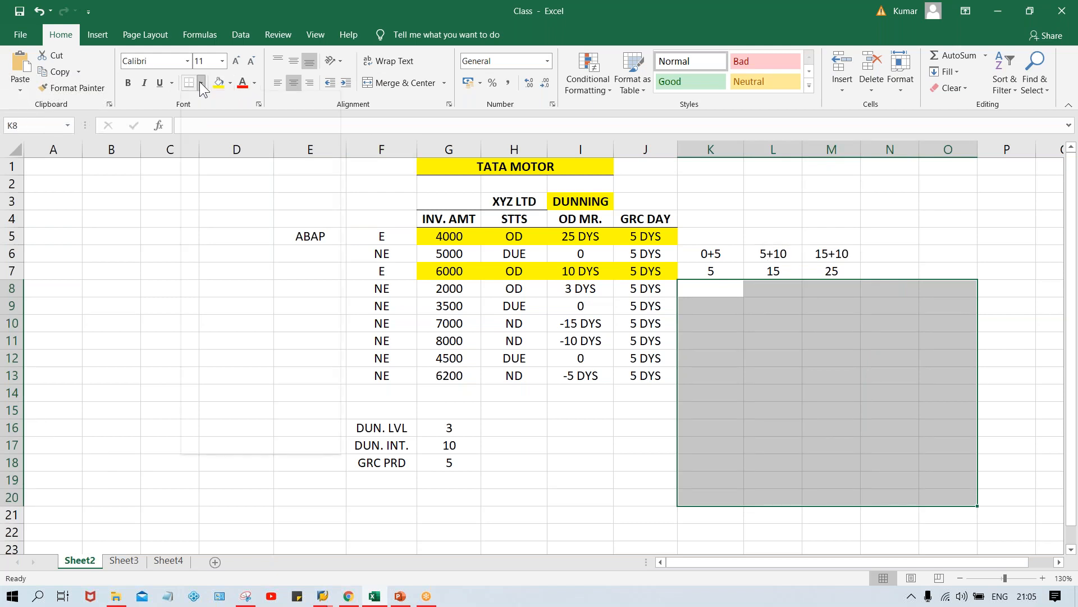
pyautogui.click(227, 240)
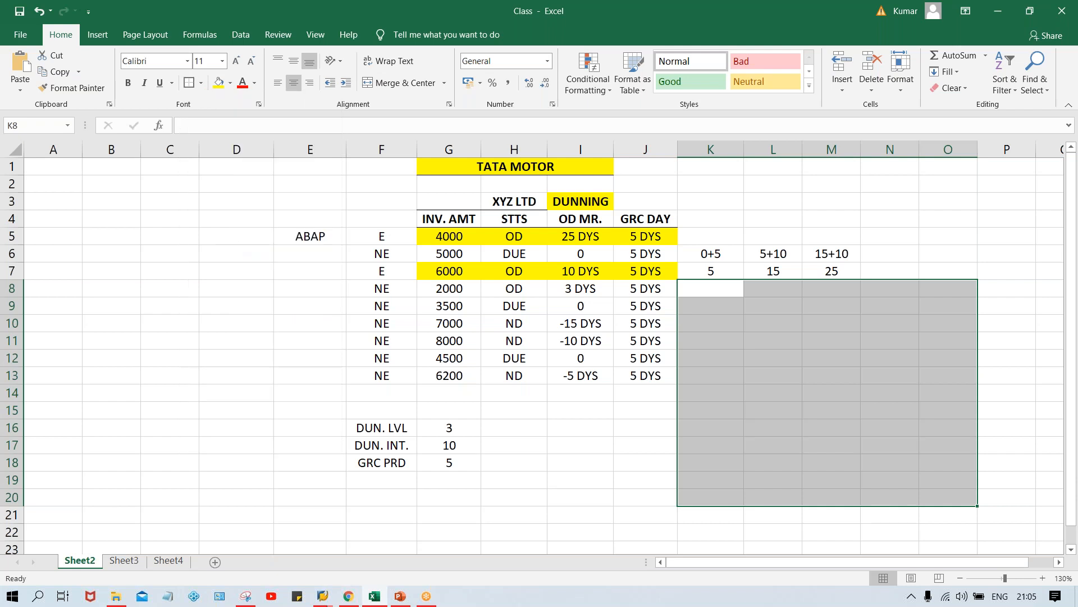
pyautogui.click(818, 395)
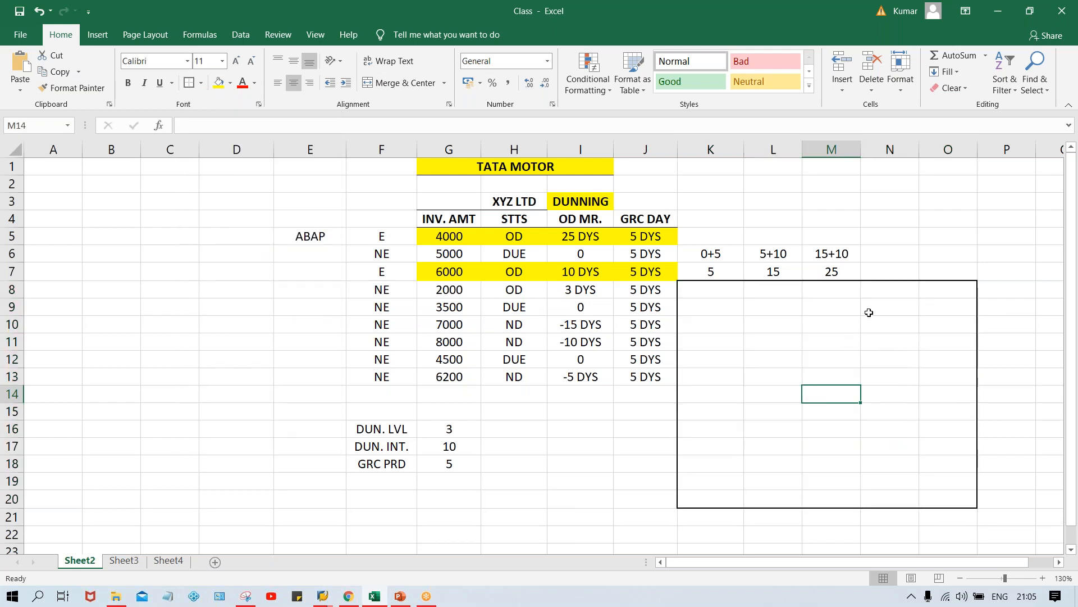
# Add thick outside borders around N8:O10 and around each of N11:O11, N12:O12 and N13:O13.
pyautogui.moveTo(892, 294); pyautogui.dragTo(934, 318)
pyautogui.click(189, 83)
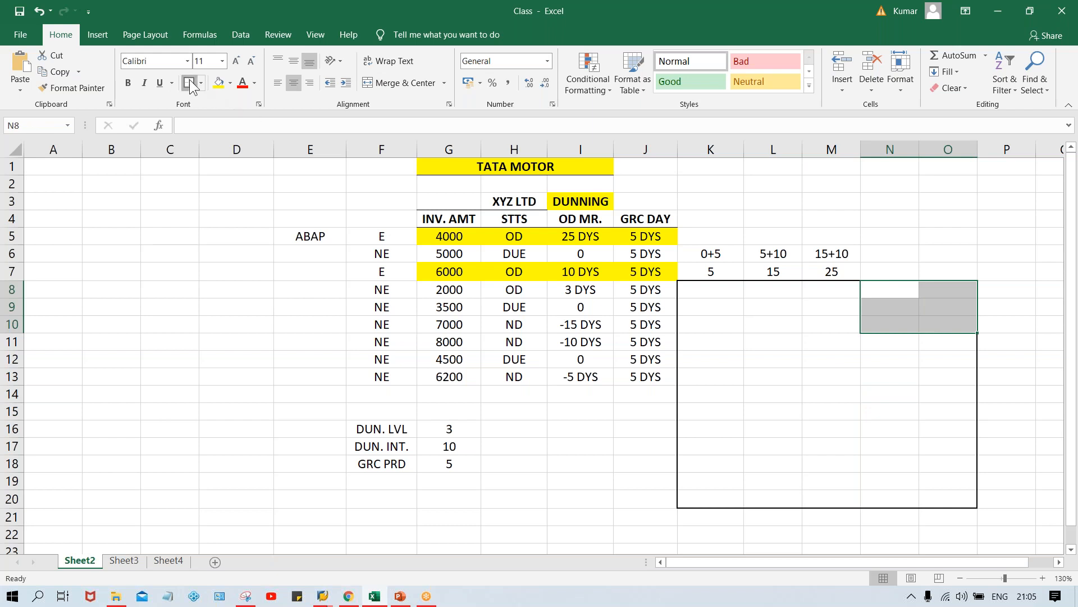
pyautogui.click(908, 340)
pyautogui.moveTo(895, 342); pyautogui.dragTo(951, 342)
pyautogui.click(189, 83)
pyautogui.moveTo(895, 361); pyautogui.dragTo(945, 363)
pyautogui.click(188, 82)
pyautogui.moveTo(894, 380); pyautogui.dragTo(945, 380)
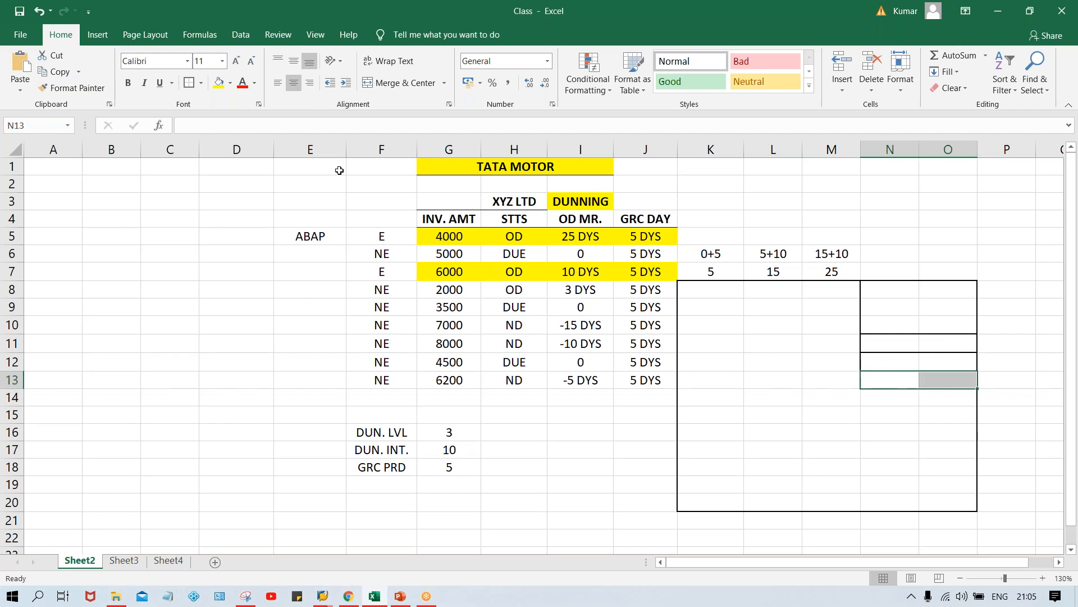
pyautogui.click(187, 86)
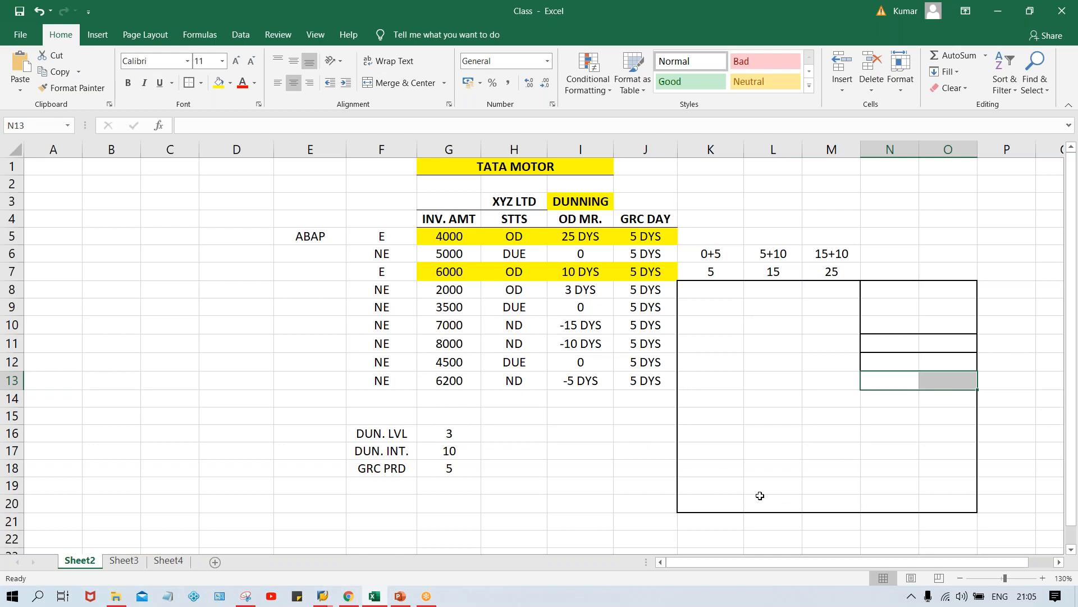
# Add thick outside borders around the footer area K19:O20 and the address field K10:L10.
pyautogui.moveTo(690, 483); pyautogui.dragTo(956, 500)
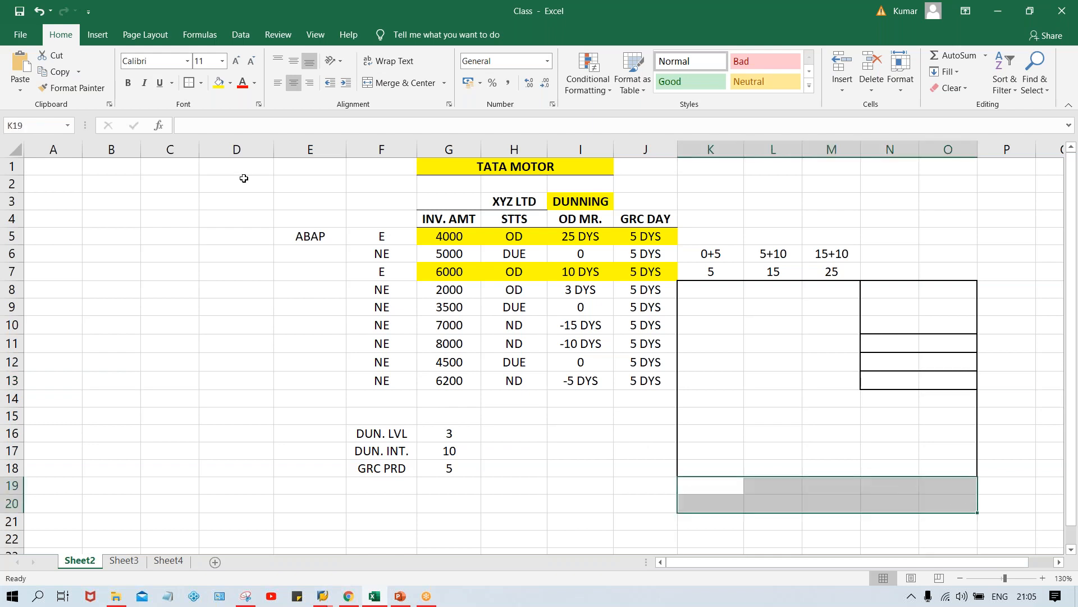
pyautogui.click(187, 85)
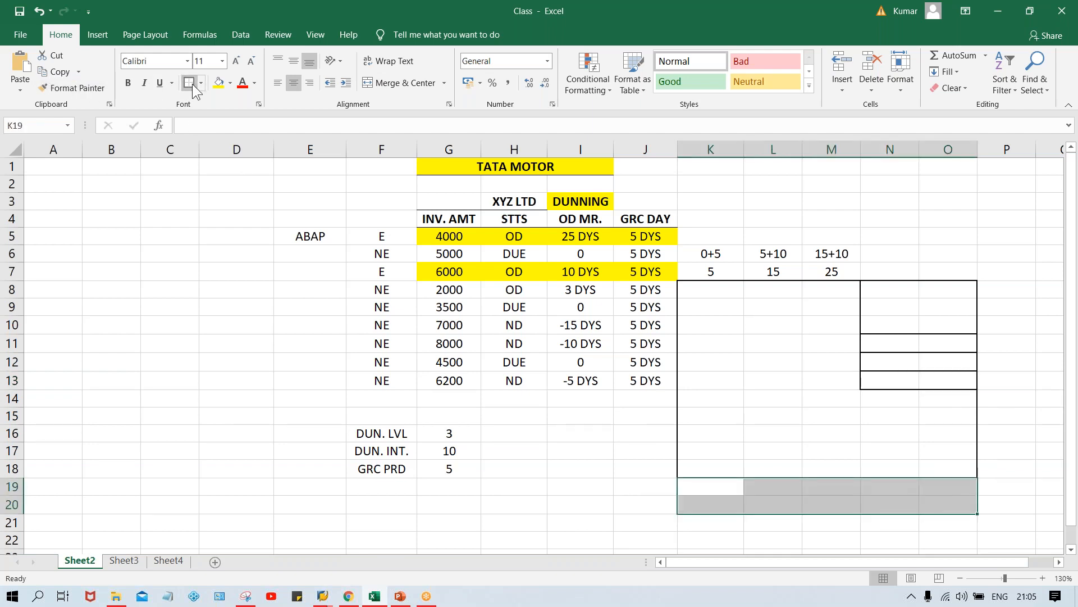
pyautogui.click(901, 424)
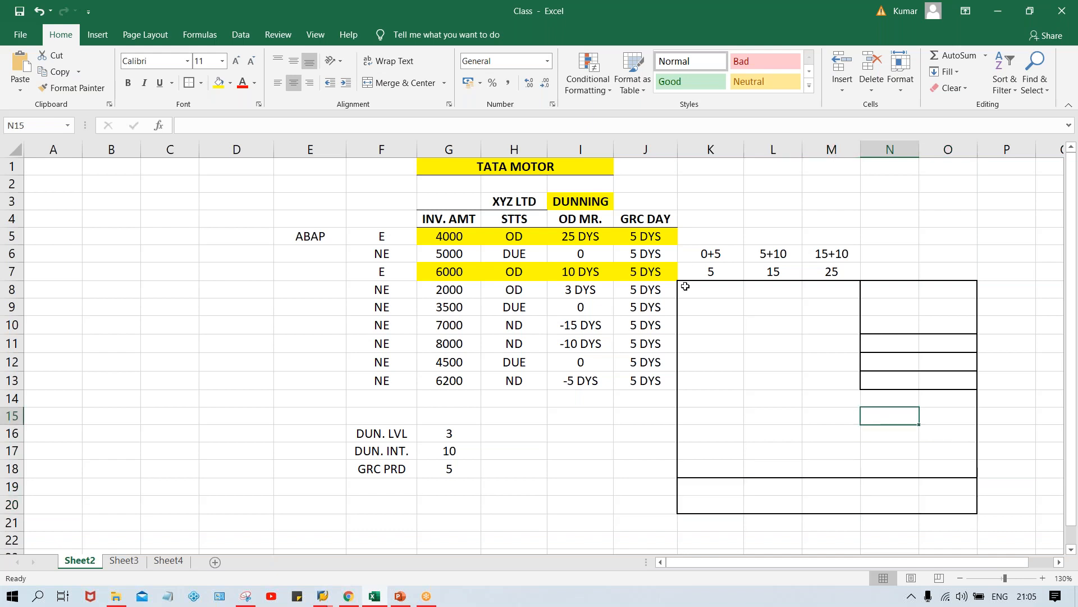
pyautogui.moveTo(714, 318); pyautogui.dragTo(753, 318)
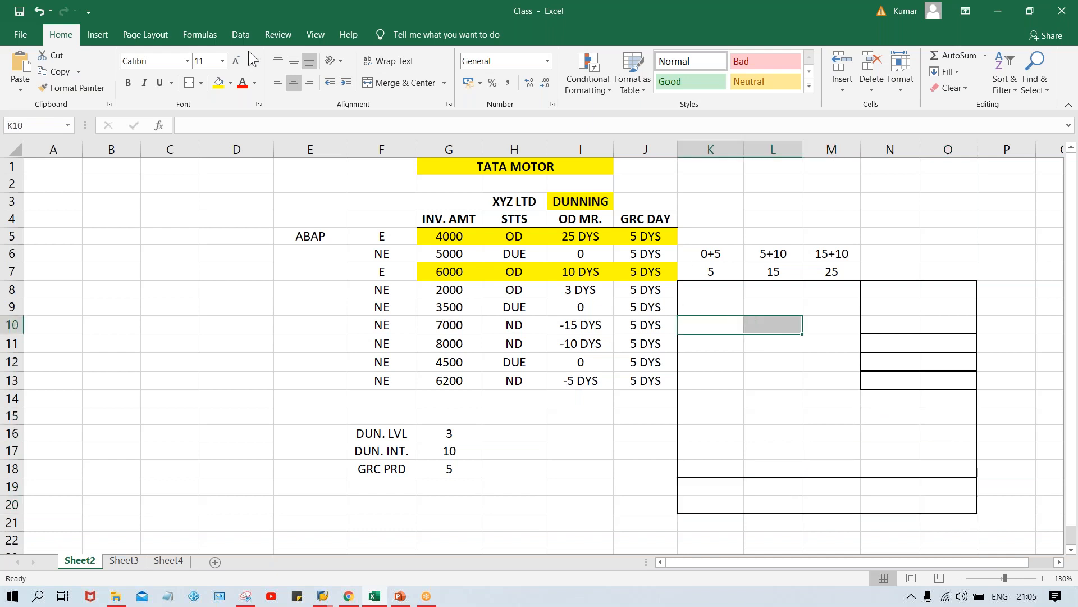
pyautogui.click(188, 83)
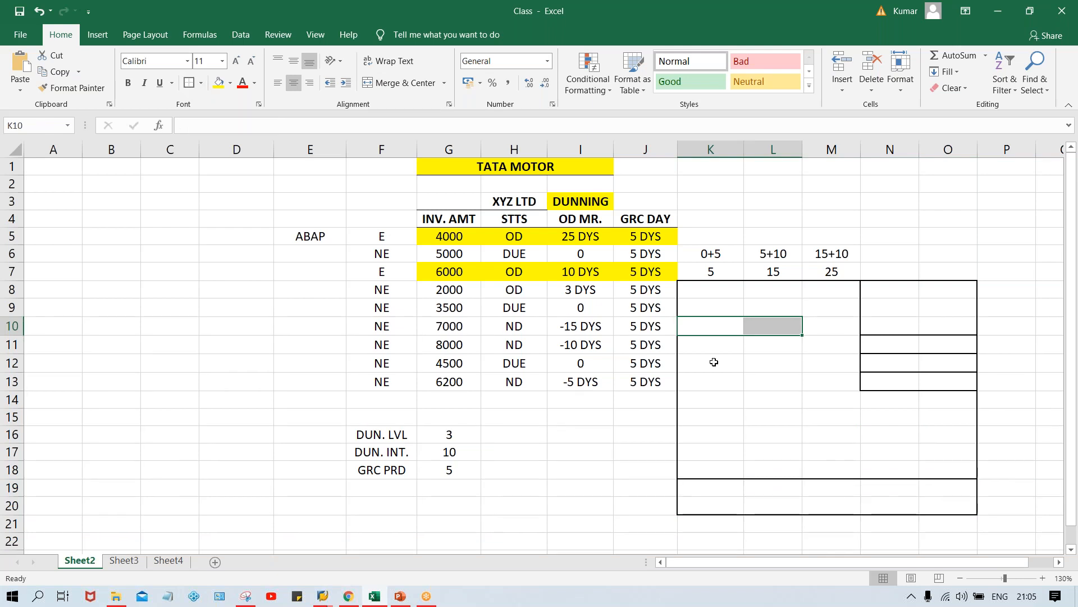
pyautogui.click(761, 350)
# Review the bordered sections of the notice layout, from K10:L10 to the boxes in N10:N13.
pyautogui.click(731, 326)
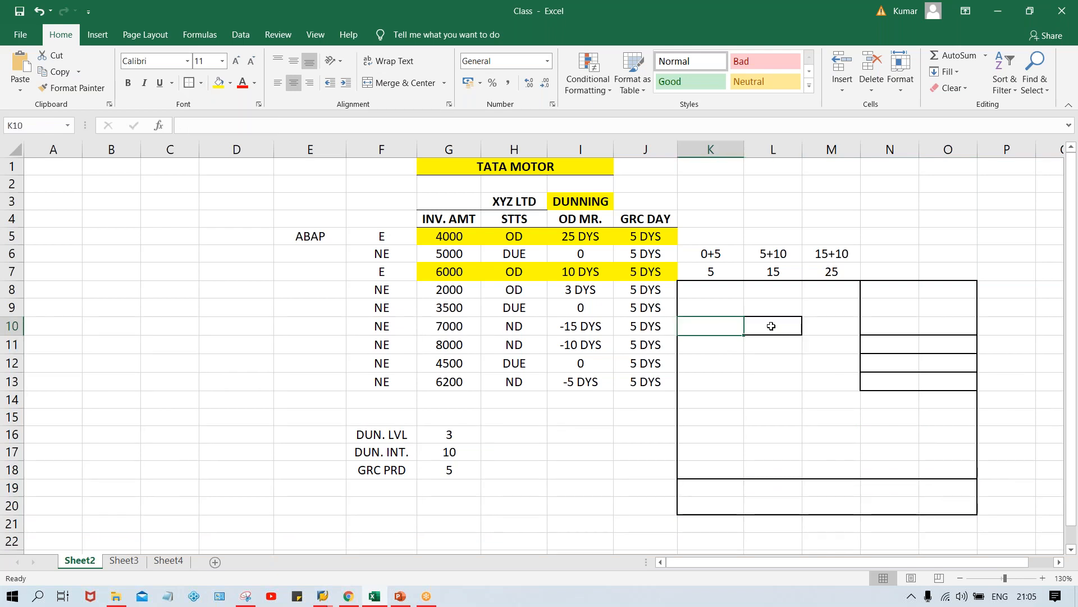
pyautogui.moveTo(719, 326); pyautogui.dragTo(769, 326)
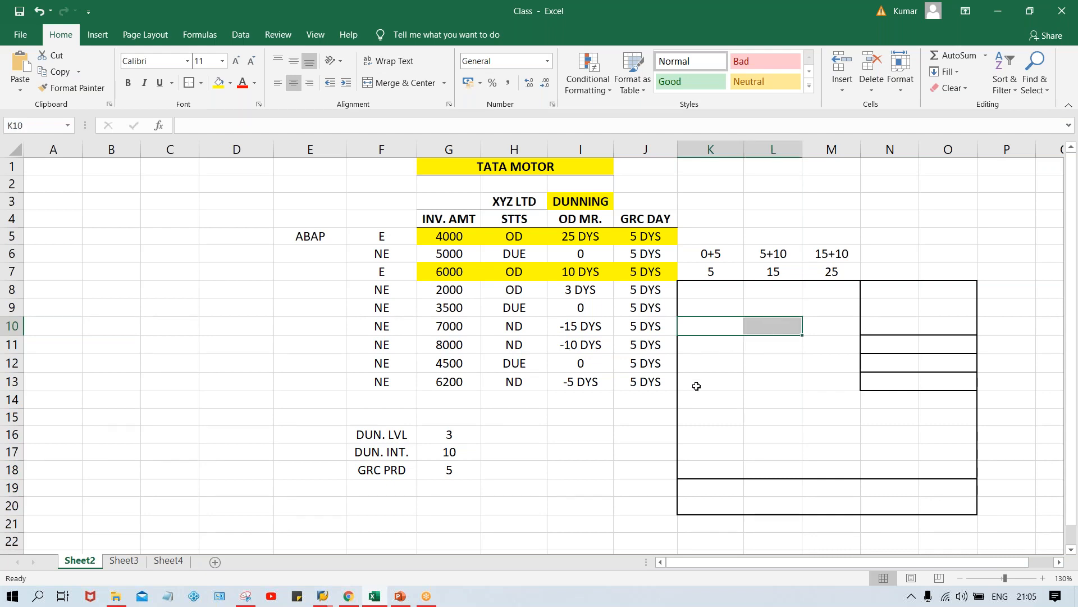
pyautogui.click(742, 368)
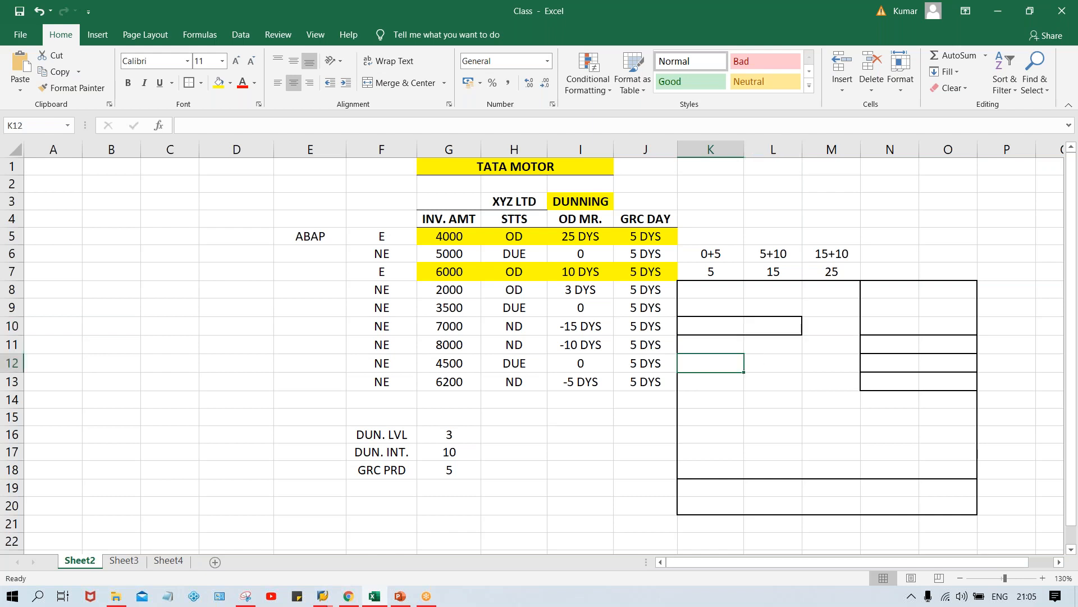
pyautogui.click(917, 326)
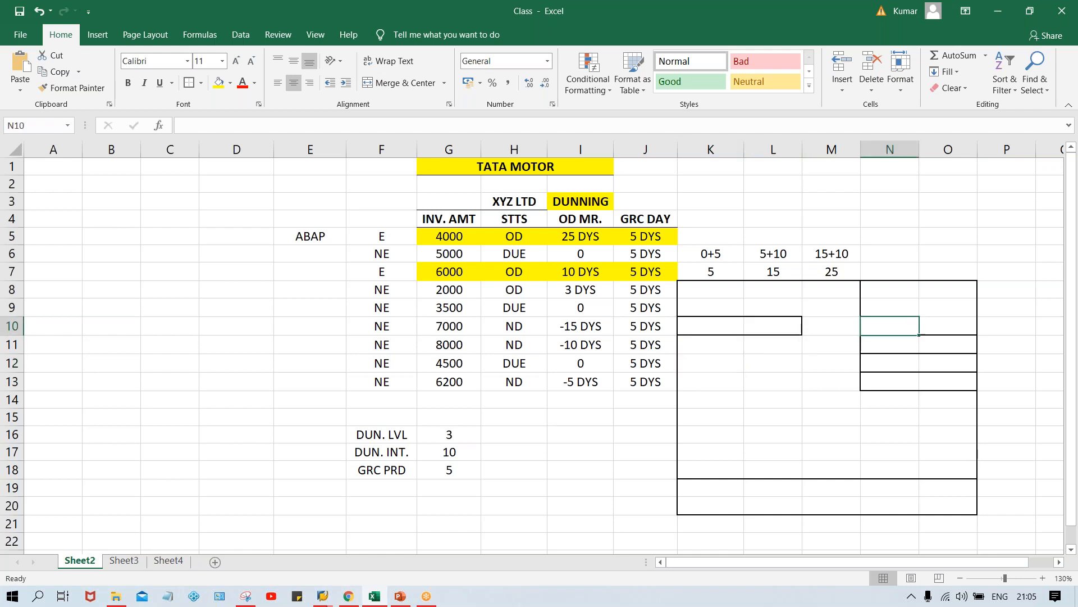
pyautogui.click(903, 343)
pyautogui.click(900, 363)
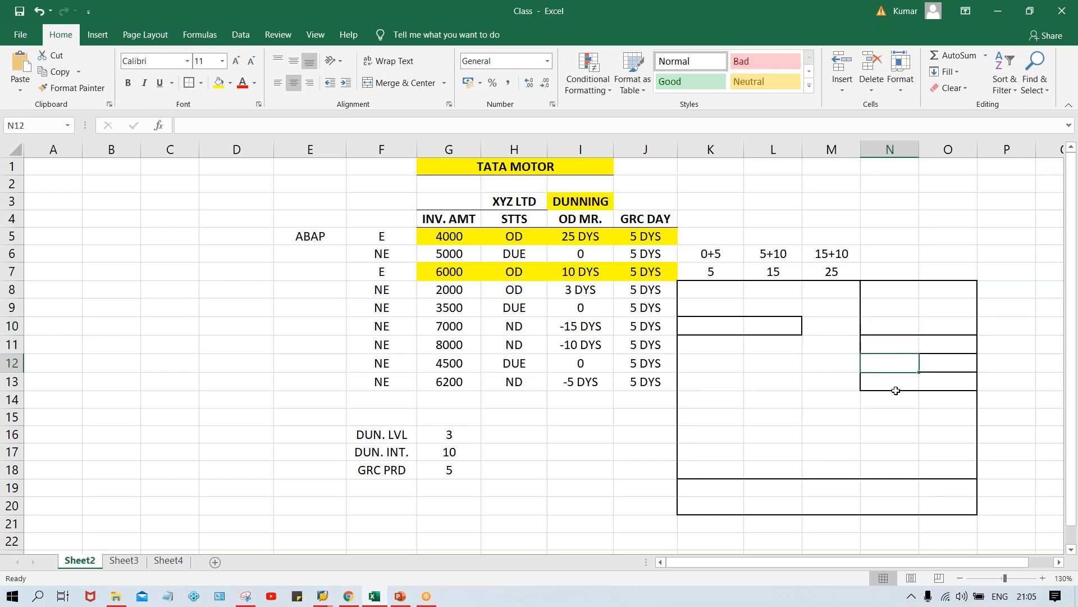
pyautogui.click(894, 384)
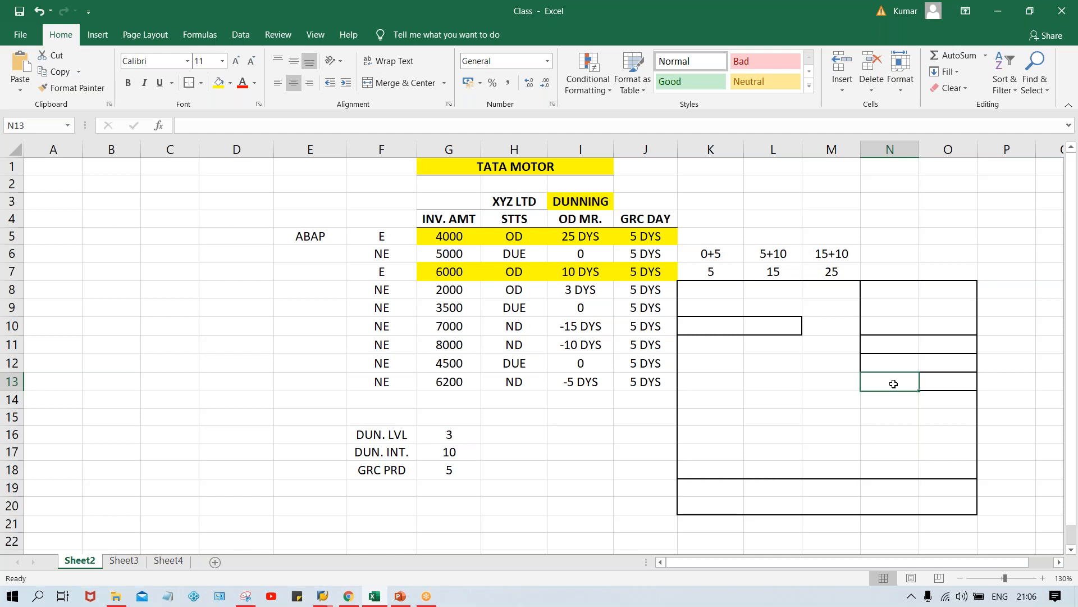
pyautogui.click(725, 320)
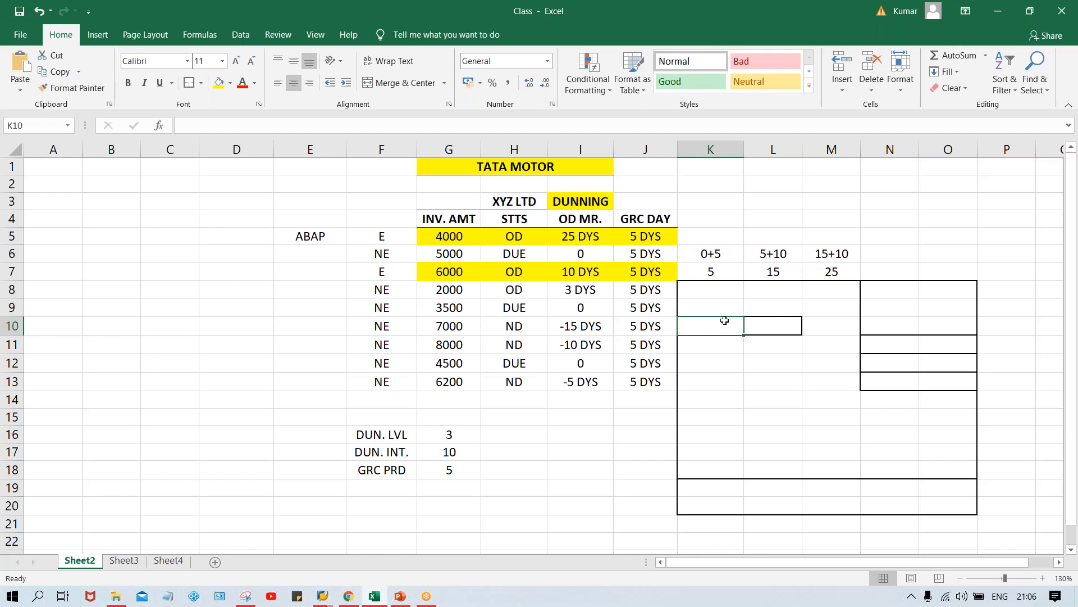
pyautogui.click(792, 374)
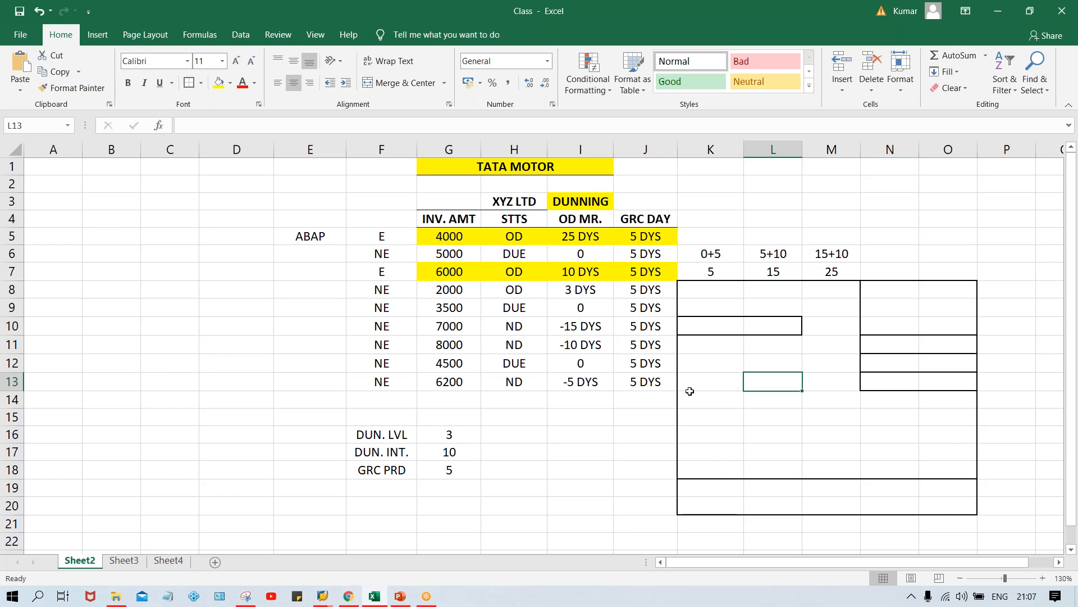
# Merge and center K14:O14 and enter "Dear customer, this to notify....." in it.
pyautogui.moveTo(694, 395); pyautogui.dragTo(934, 402)
pyautogui.click(412, 82)
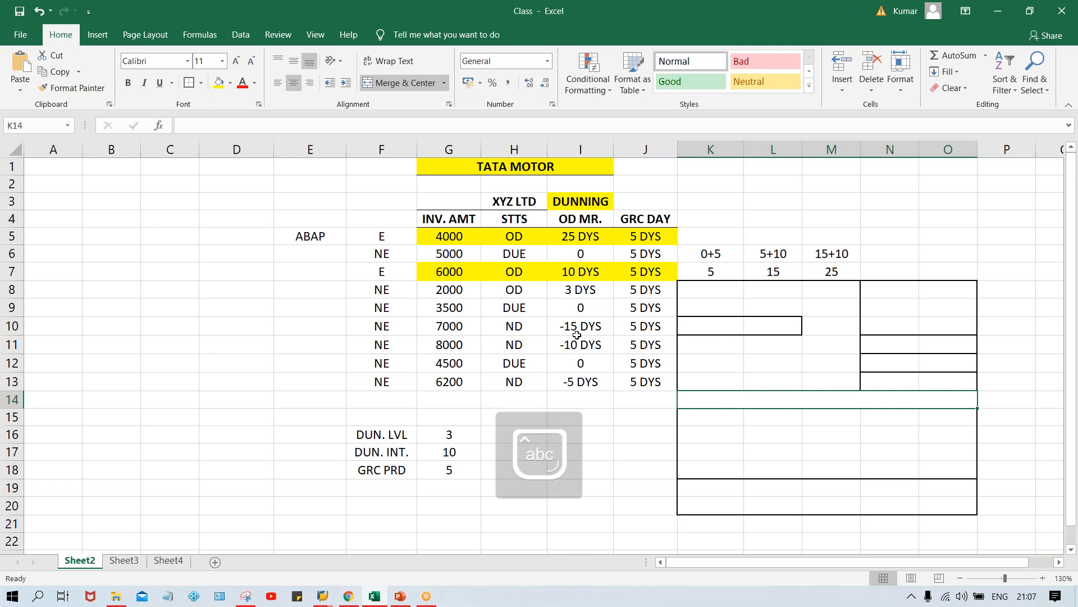
pyautogui.write('Dear customer ')
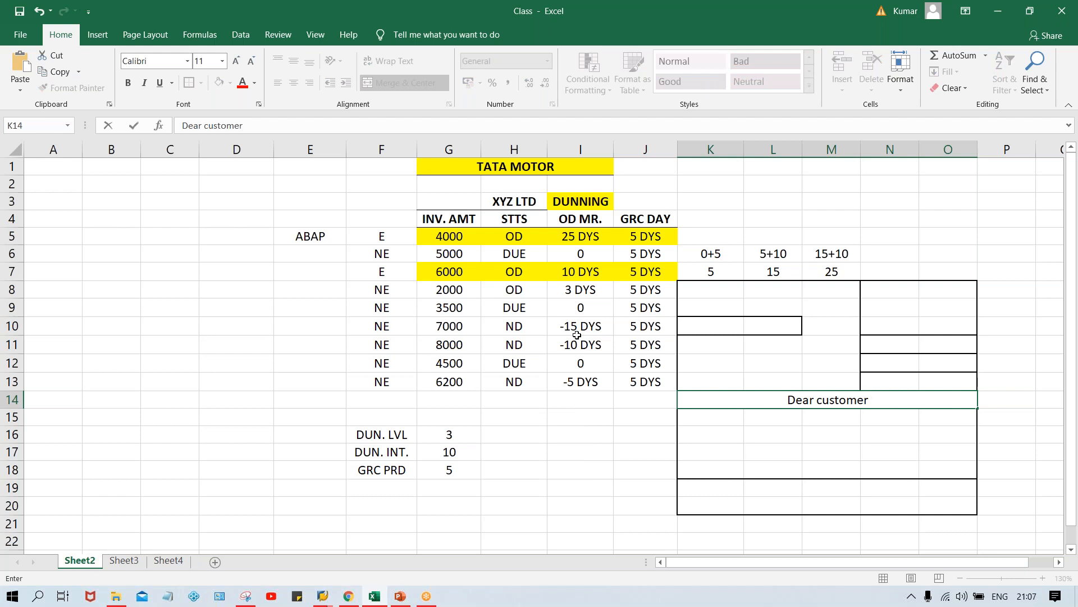
pyautogui.write(', this to')
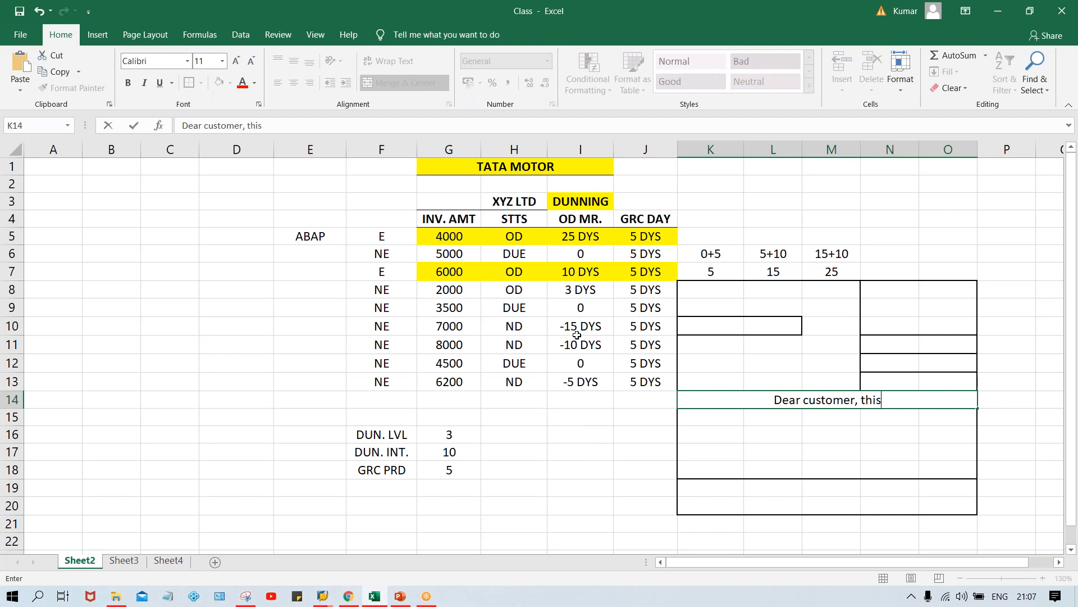
pyautogui.press('BackSpace')
pyautogui.press('BackSpace')
pyautogui.write('to noto')
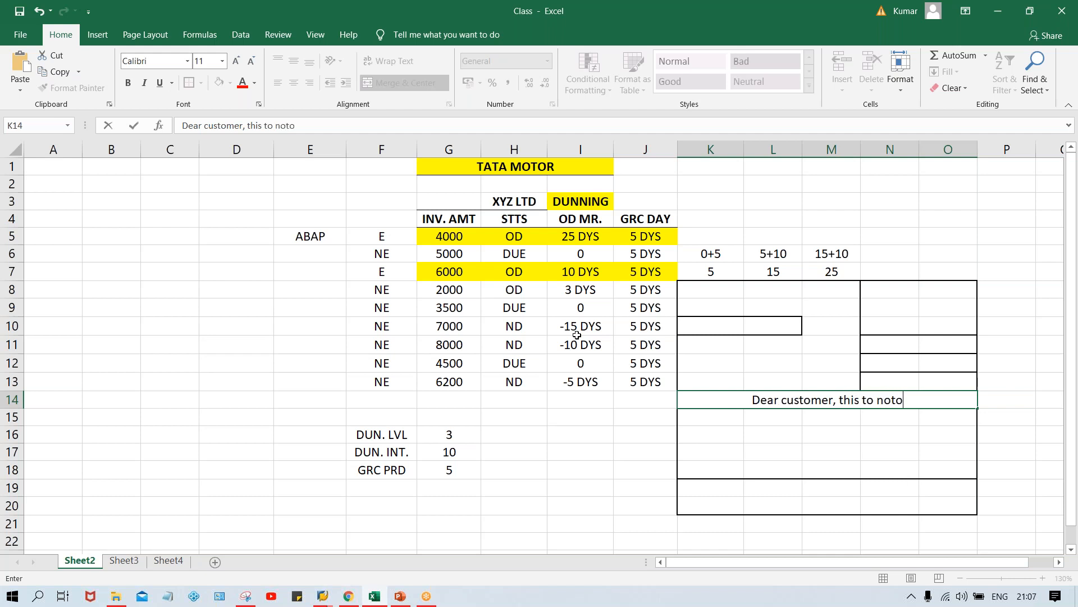
pyautogui.press('BackSpace')
pyautogui.write('i')
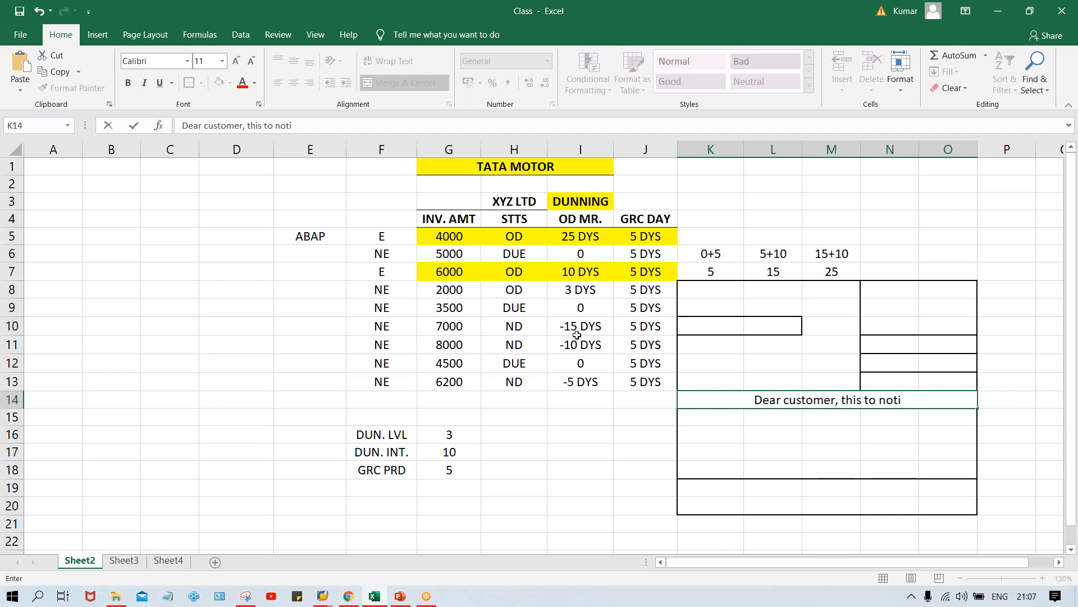
pyautogui.write('fy.....')
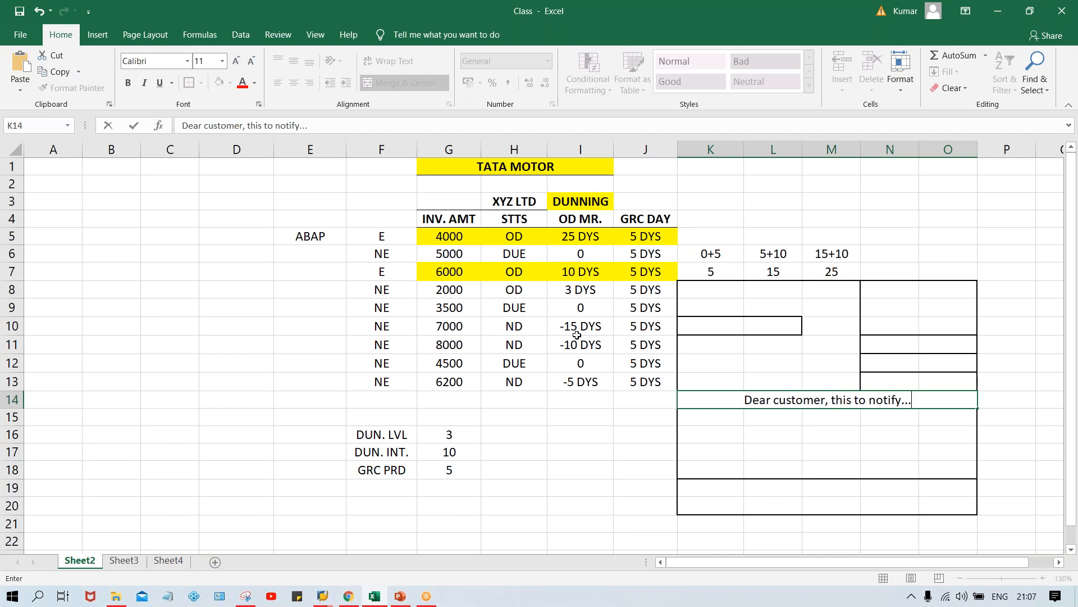
pyautogui.click(709, 448)
# Review the notice's message row 14, the ABAP cell E5, the blank row 15 and the boxed field K10:L10.
pyautogui.click(749, 404)
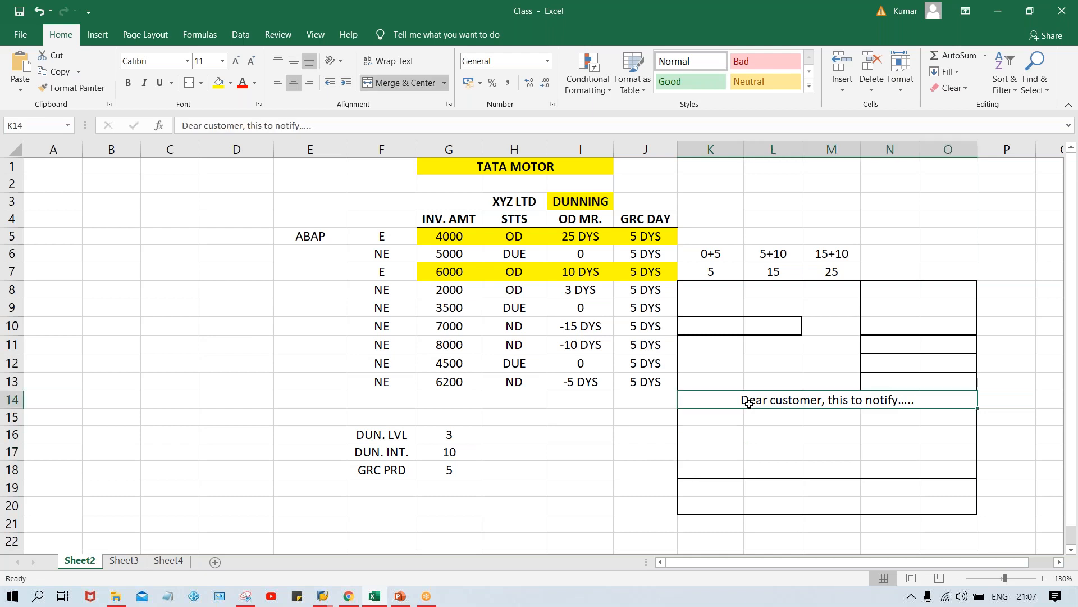
pyautogui.doubleClick(938, 402)
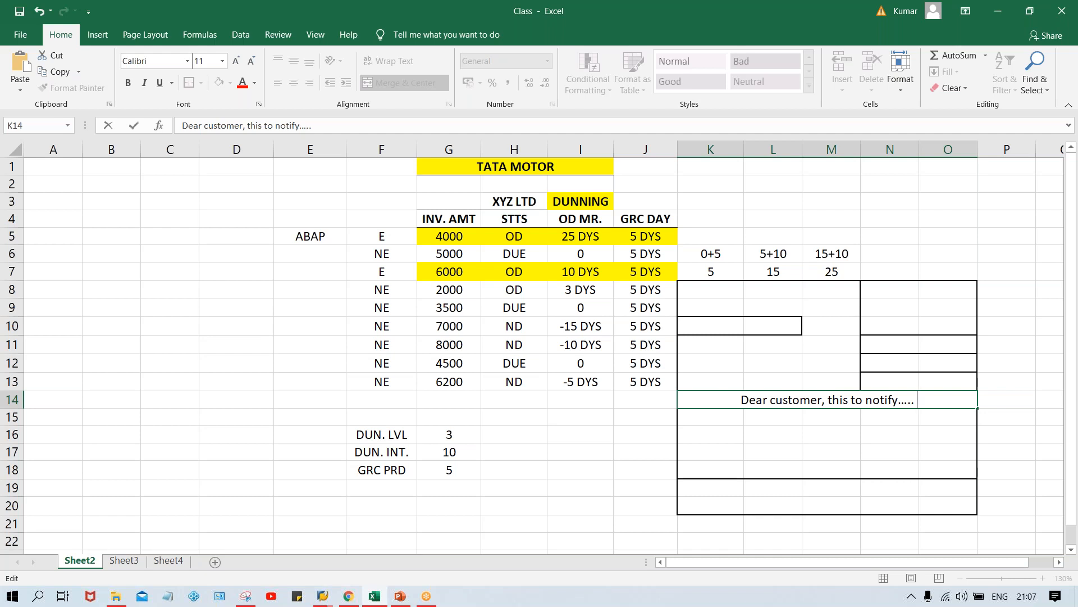
pyautogui.click(747, 421)
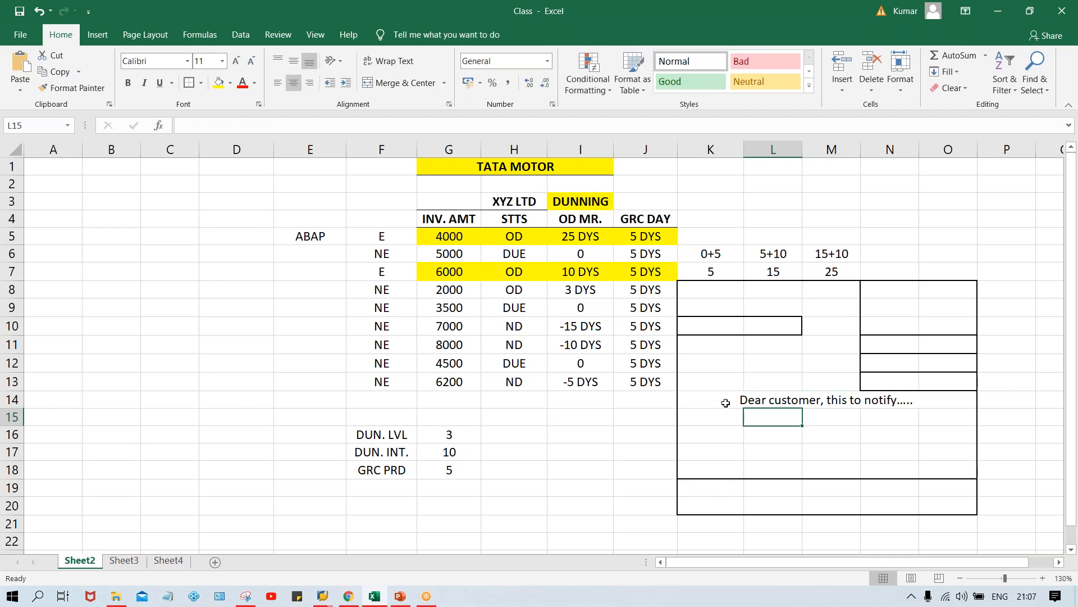
pyautogui.click(727, 400)
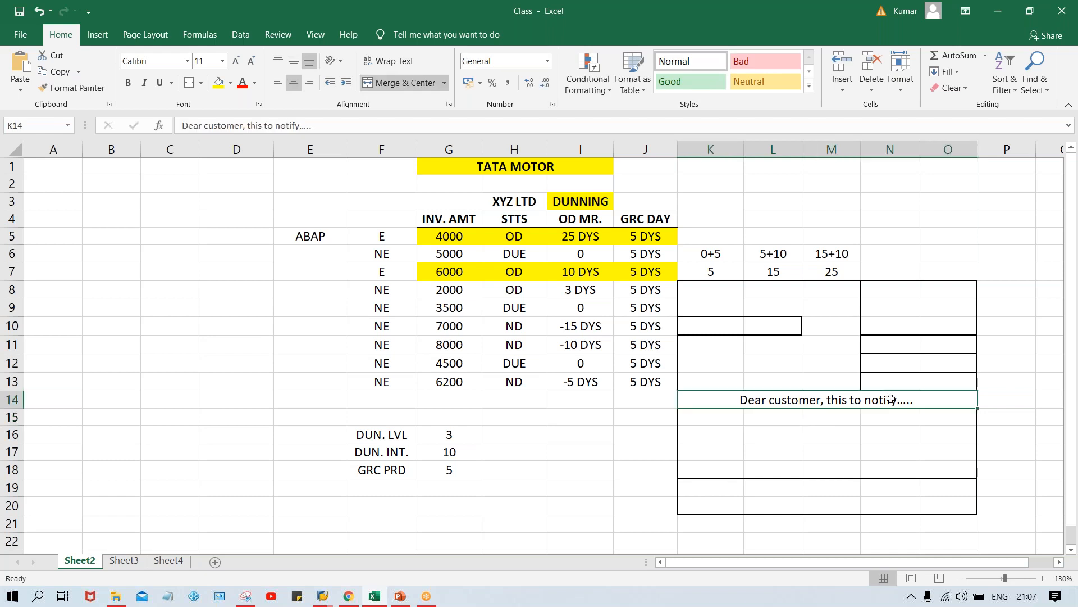
pyautogui.click(299, 238)
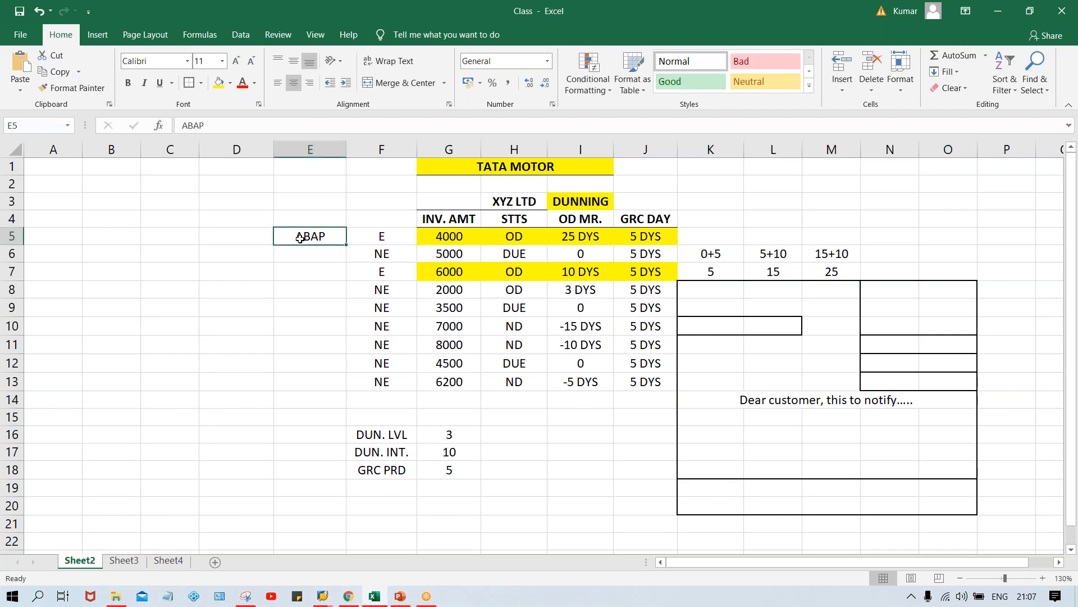
pyautogui.click(739, 403)
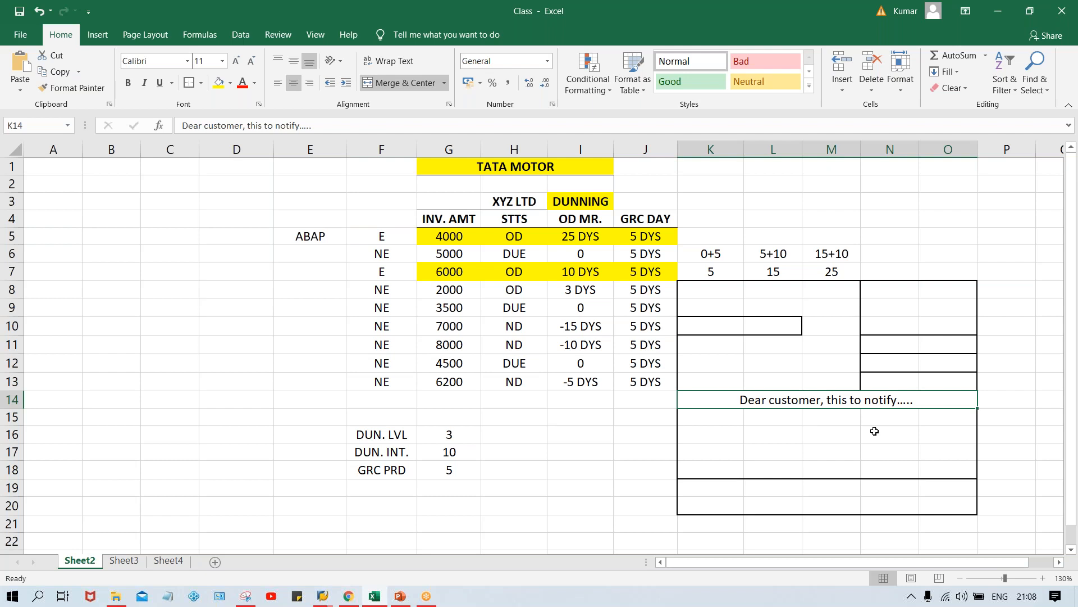
pyautogui.moveTo(708, 325); pyautogui.dragTo(756, 323)
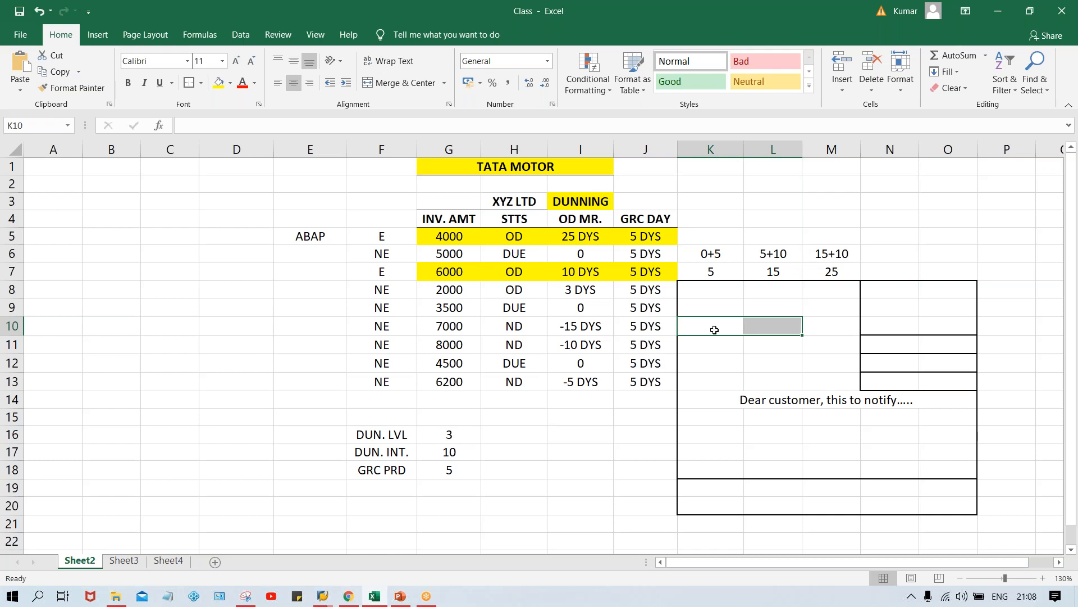
pyautogui.moveTo(728, 326); pyautogui.dragTo(761, 329)
pyautogui.click(717, 404)
pyautogui.click(710, 420)
pyautogui.moveTo(710, 420); pyautogui.dragTo(927, 419)
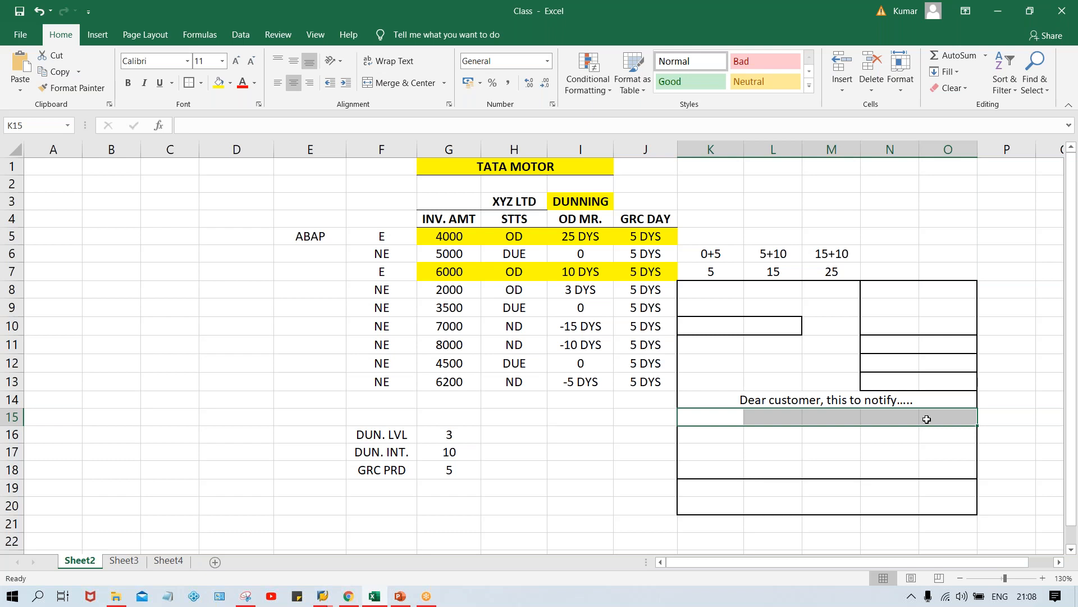
pyautogui.moveTo(714, 325); pyautogui.dragTo(781, 325)
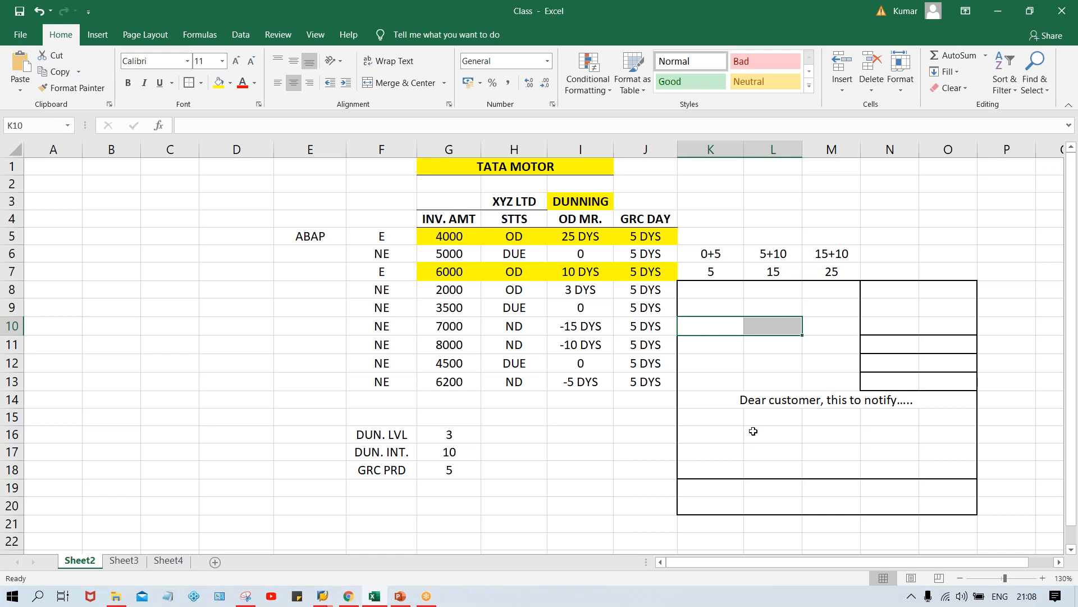
# Add a thick outside border around the message area K14:O16 of the notice layout.
pyautogui.moveTo(719, 403); pyautogui.dragTo(886, 438)
pyautogui.click(188, 85)
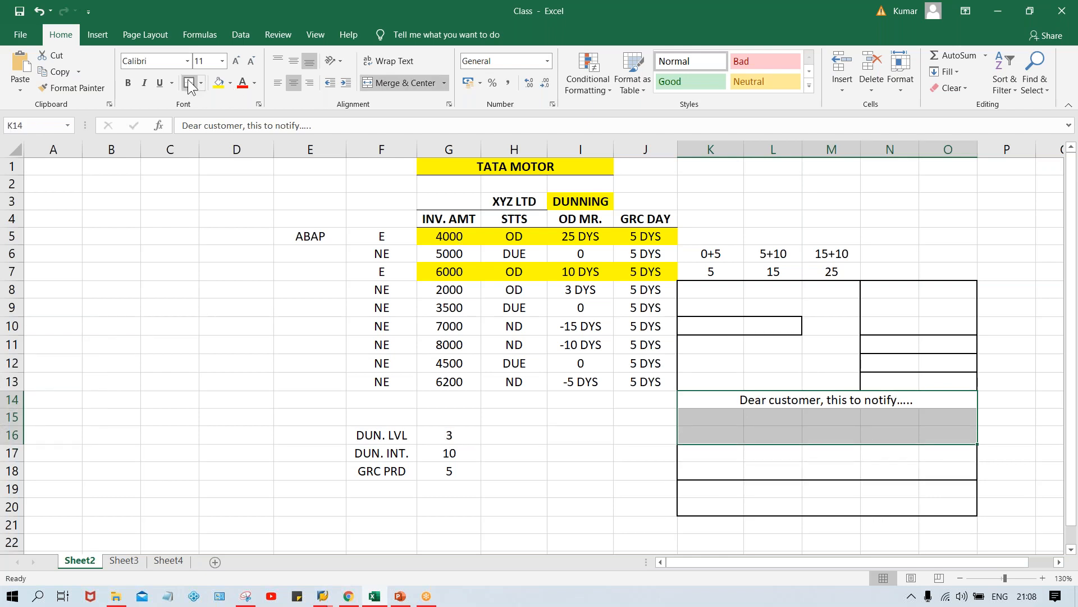
pyautogui.click(1055, 418)
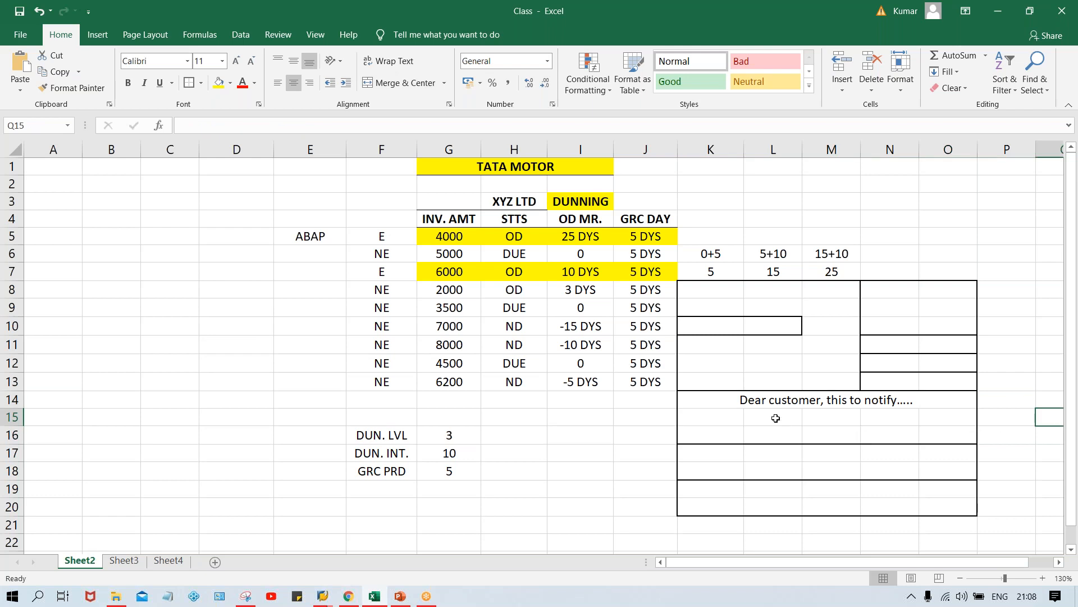
# Review row 17 below the message area and the upper part of the notice layout around L9.
pyautogui.moveTo(730, 452); pyautogui.dragTo(934, 457)
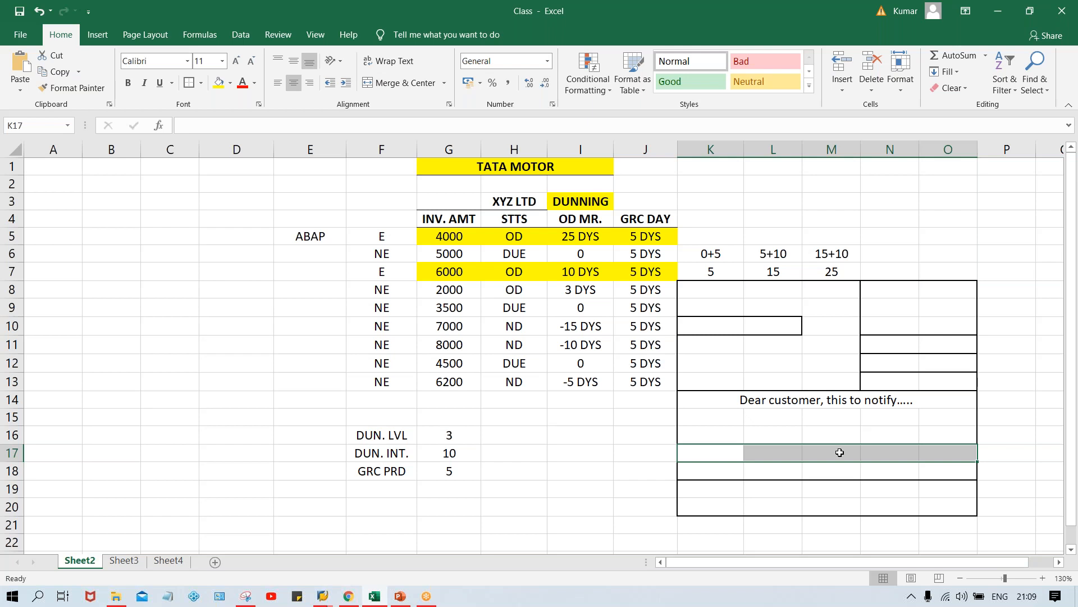
pyautogui.moveTo(726, 454); pyautogui.dragTo(946, 458)
pyautogui.click(762, 452)
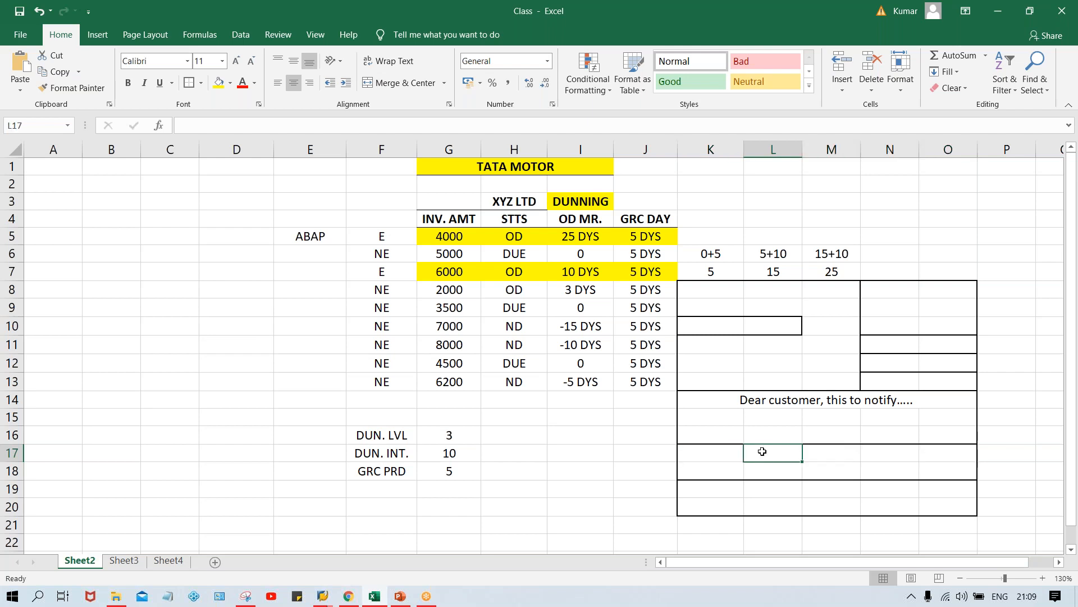
pyautogui.click(720, 454)
pyautogui.click(638, 438)
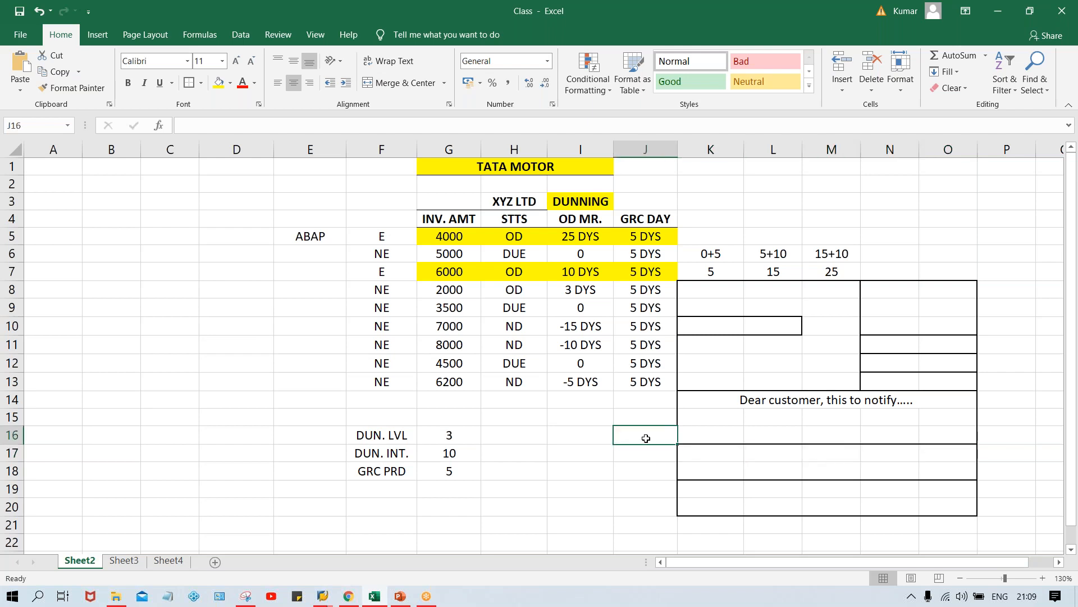
pyautogui.click(729, 454)
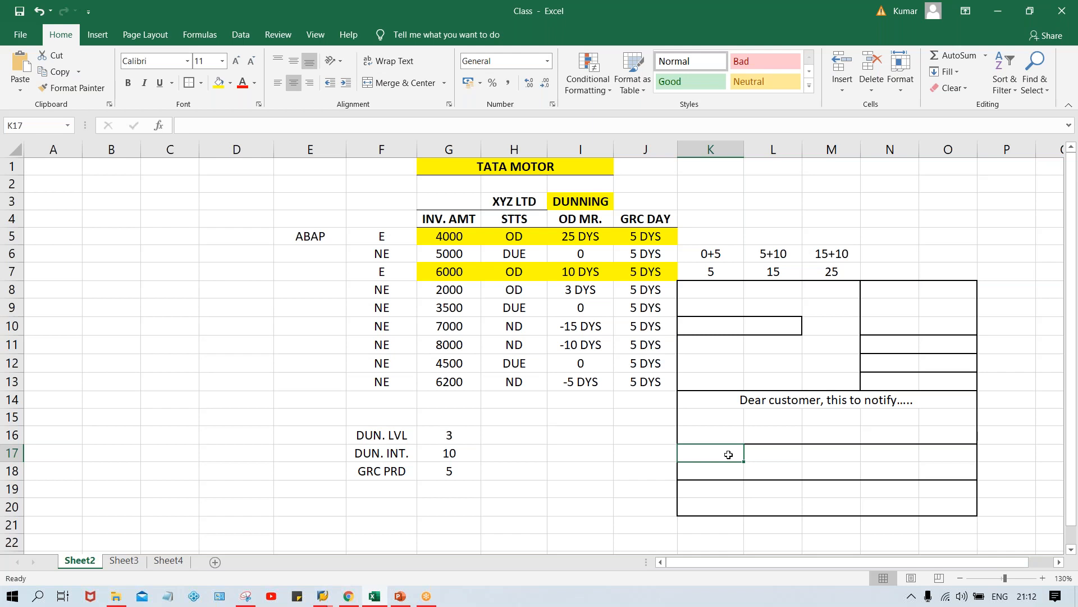
pyautogui.click(794, 309)
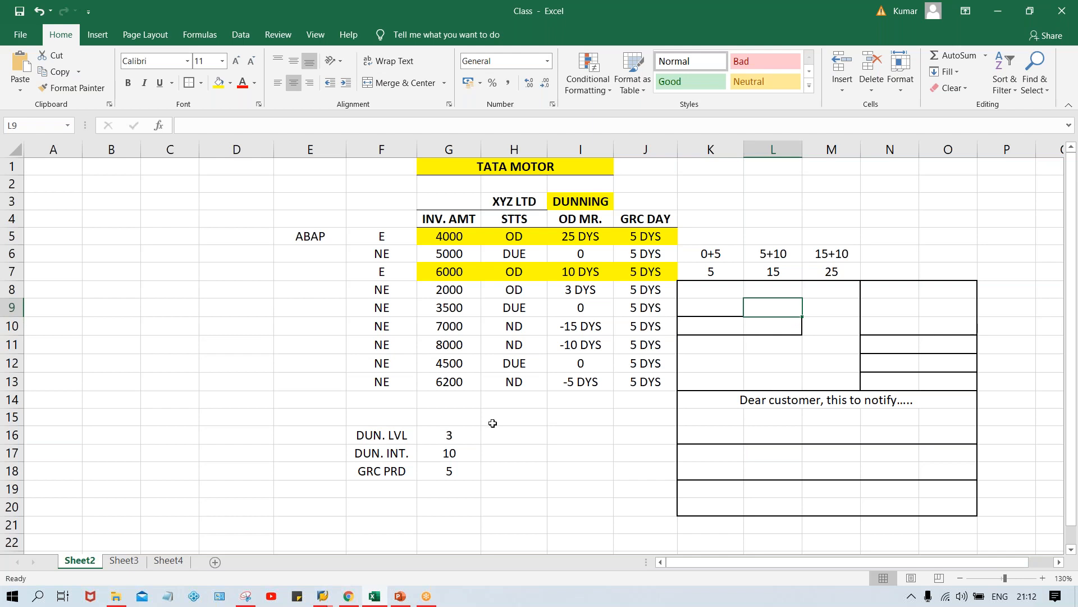
# Switch to SAP and reopen the dunning texts of procedure TM00 for company code TM00, account type Customer.
pyautogui.click(322, 596)
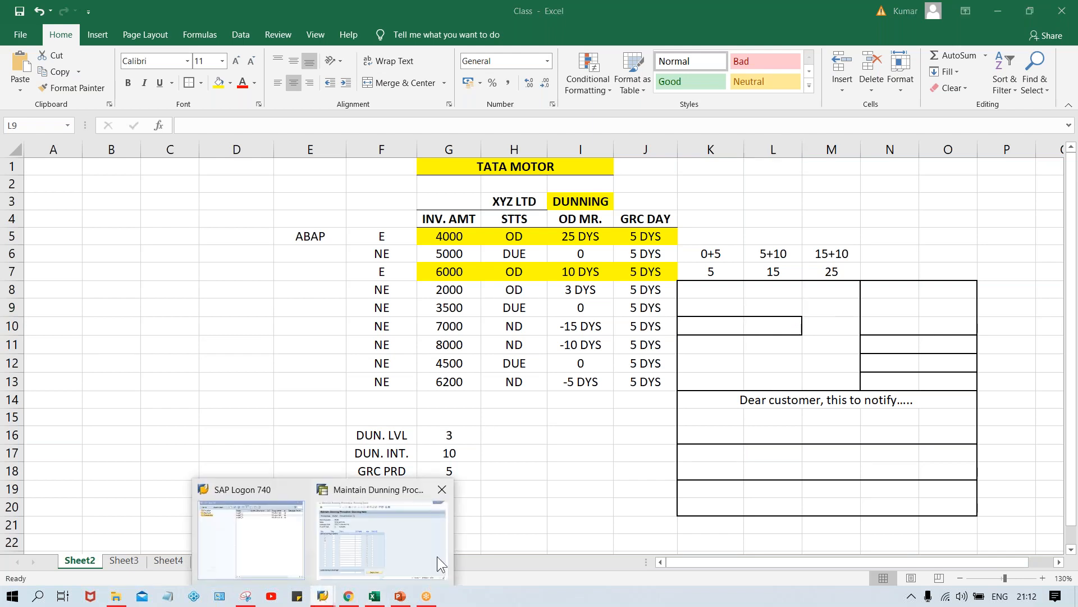
pyautogui.click(394, 548)
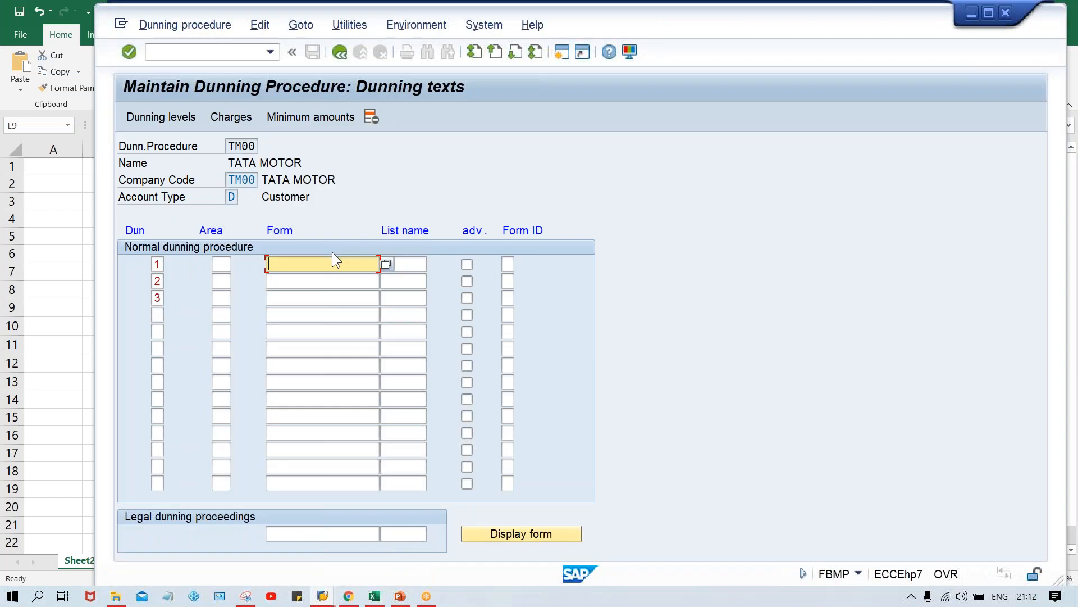
pyautogui.click(338, 52)
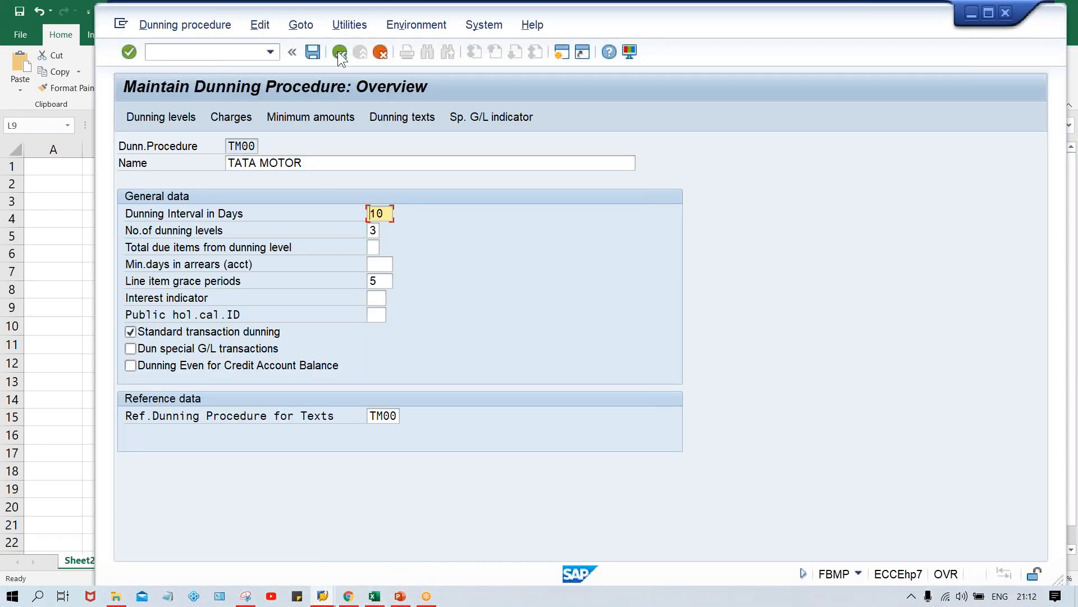
pyautogui.click(393, 117)
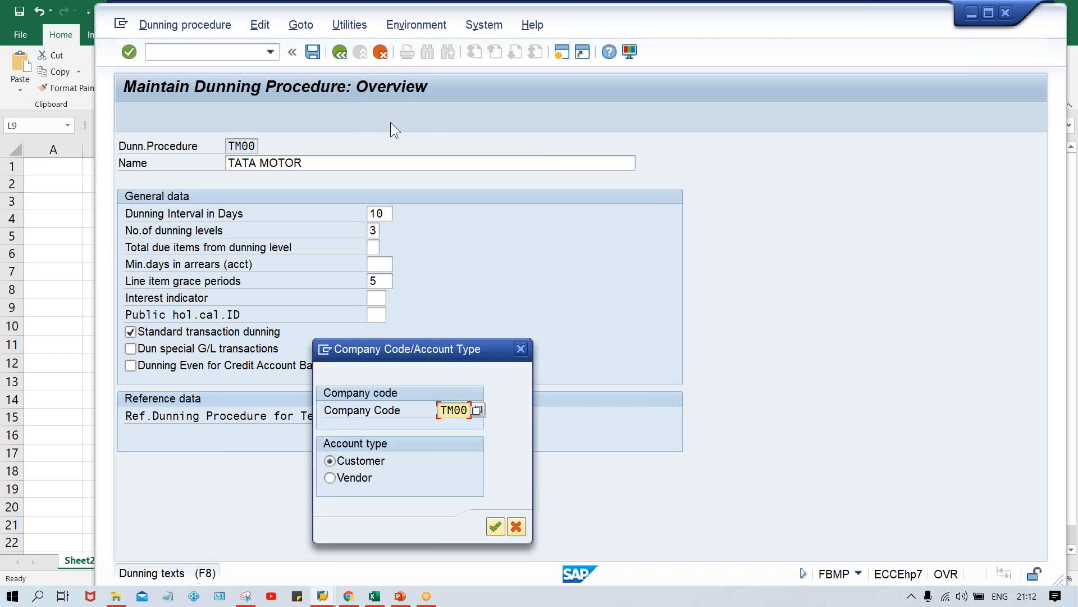
pyautogui.press('Return')
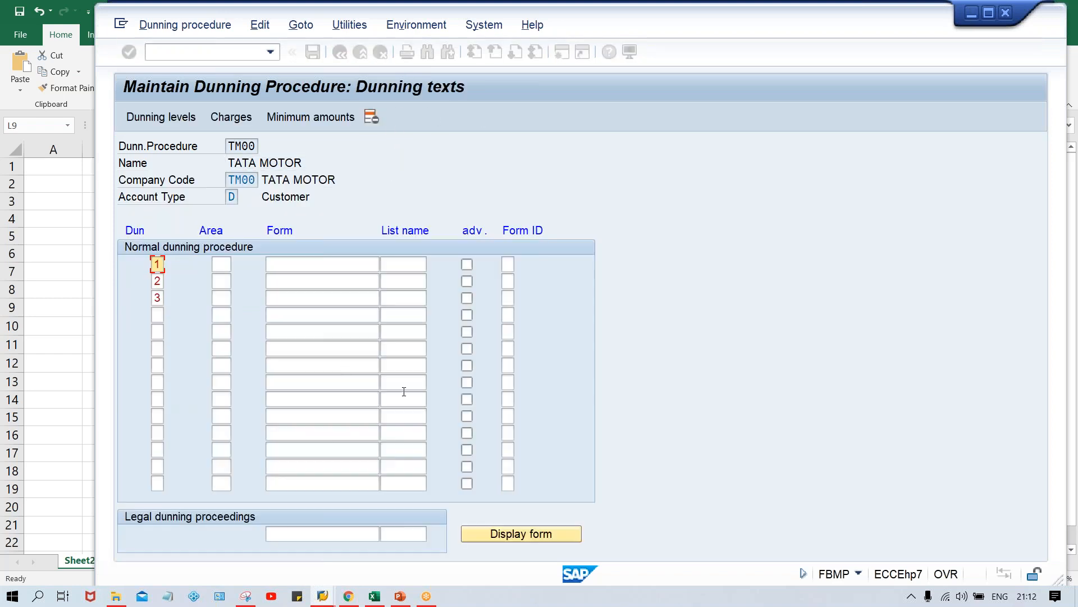
# Assign the form F150_DUNN_01 to dunning level 1, choosing the English version under Client 800 from the SAPscript form tree.
pyautogui.click(306, 264)
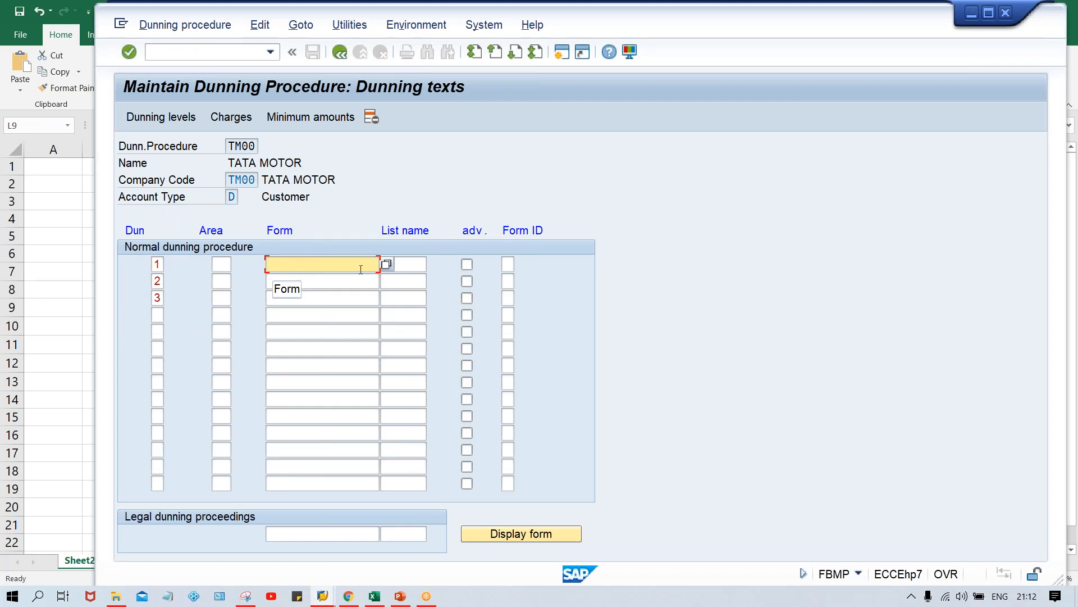
pyautogui.click(386, 264)
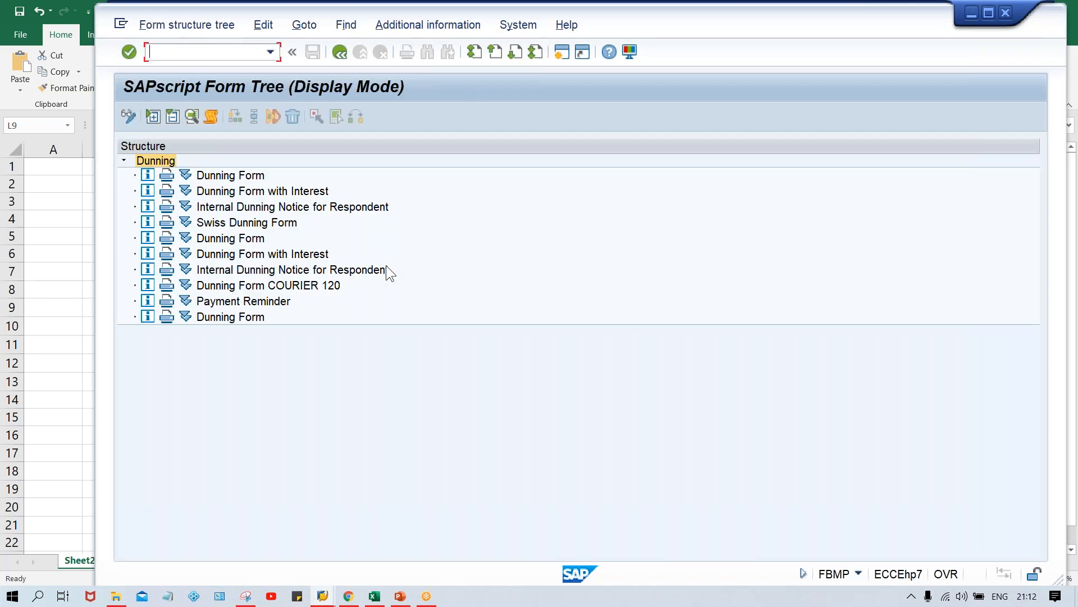
pyautogui.click(227, 238)
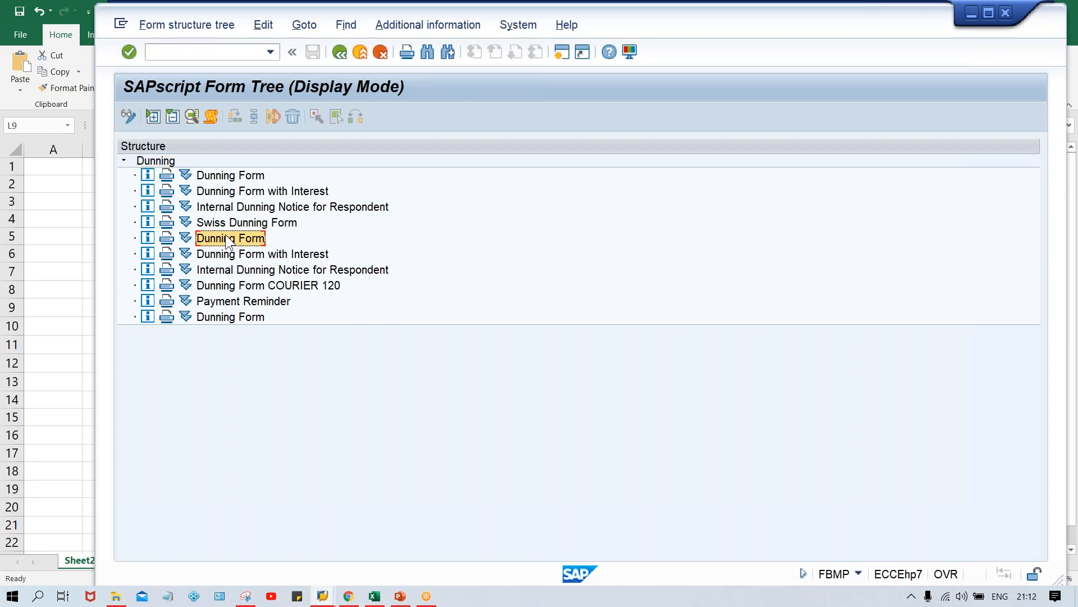
pyautogui.click(187, 240)
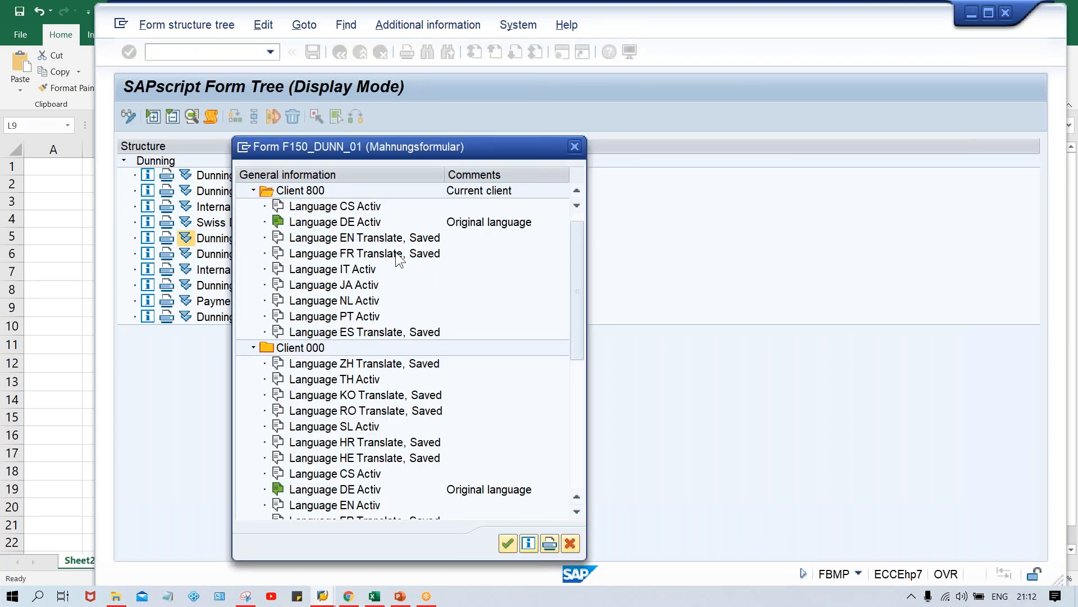
pyautogui.doubleClick(379, 237)
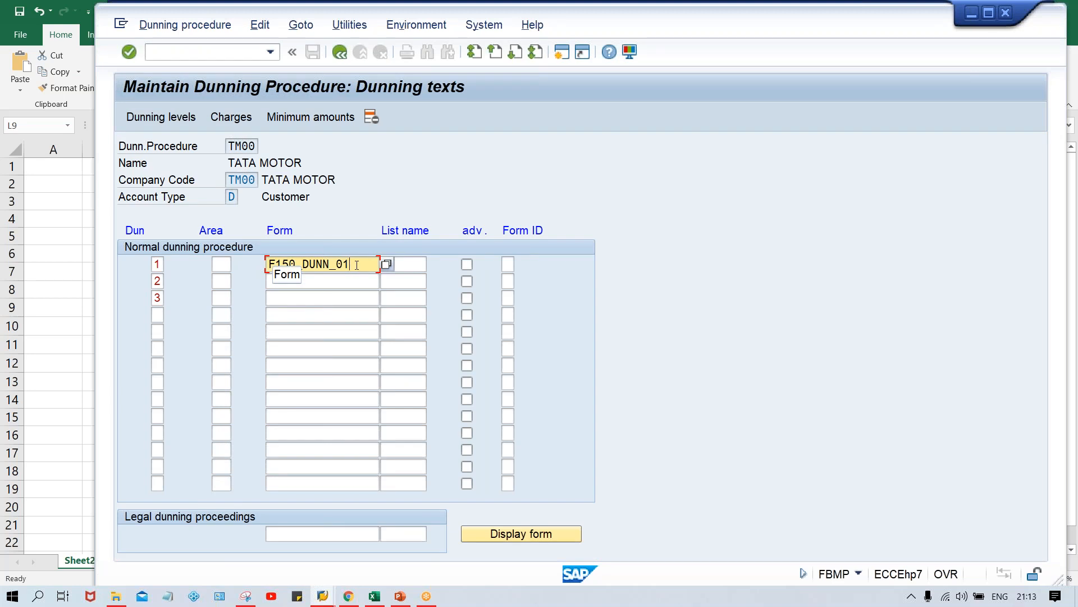
pyautogui.click(382, 164)
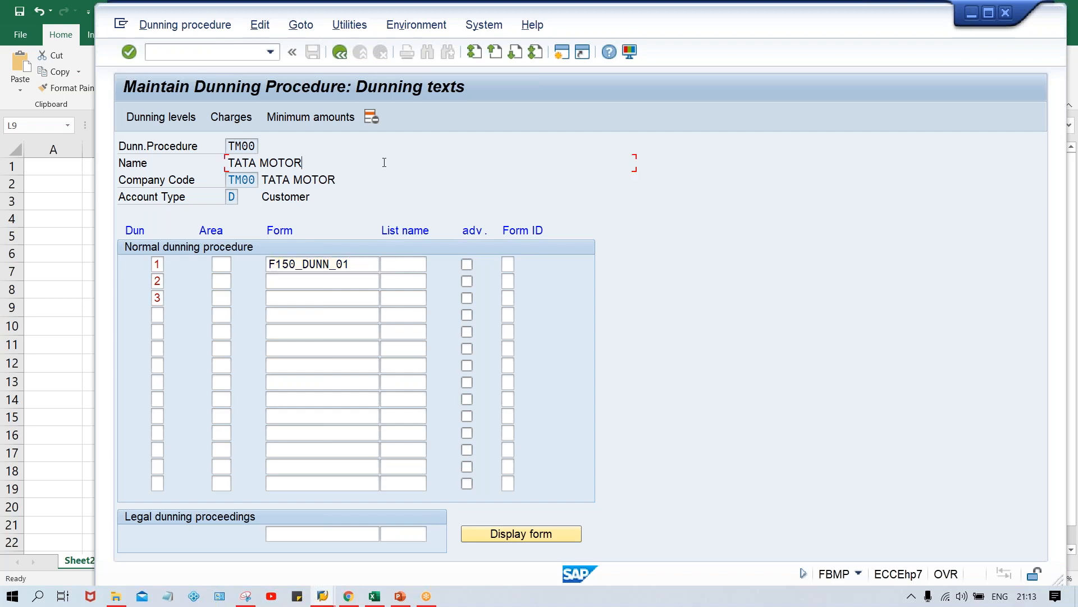
# Copy the level 1 form name F150_DUNN_01 into dunning levels 2 and 3.
pyautogui.click(356, 264)
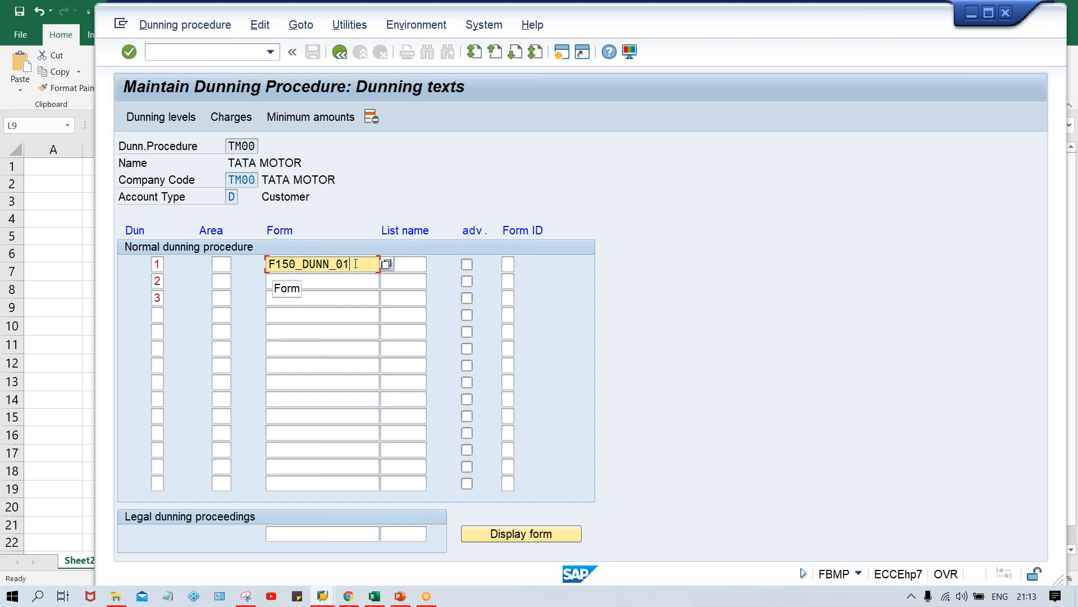
pyautogui.moveTo(354, 264); pyautogui.dragTo(262, 264)
pyautogui.hotkey('ctrl', 'c')
pyautogui.press('Down')
pyautogui.hotkey('ctrl', 'v')
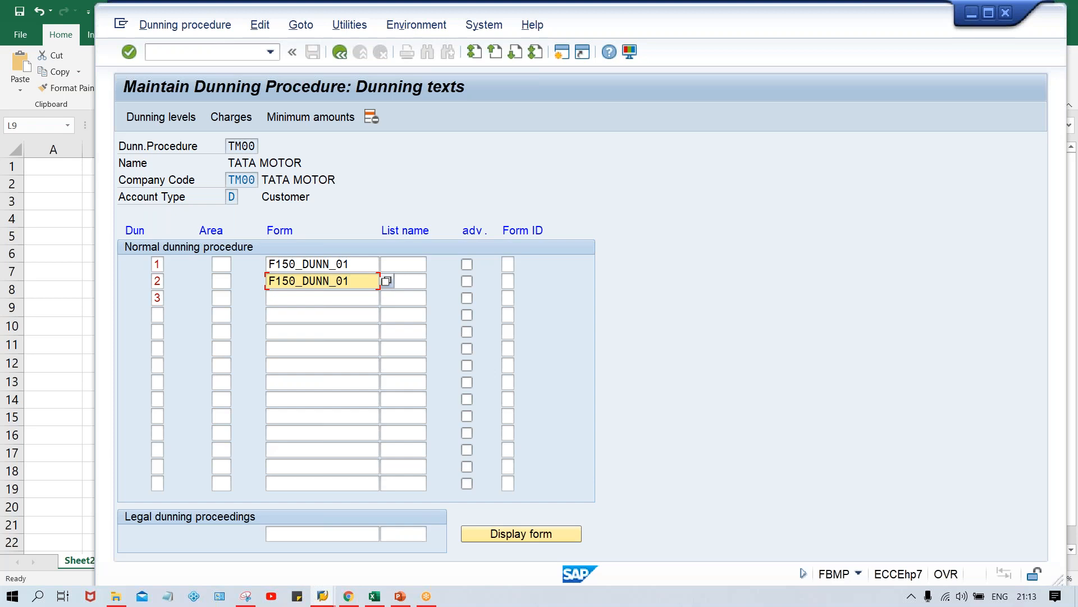
pyautogui.press('Down')
pyautogui.hotkey('ctrl', 'v')
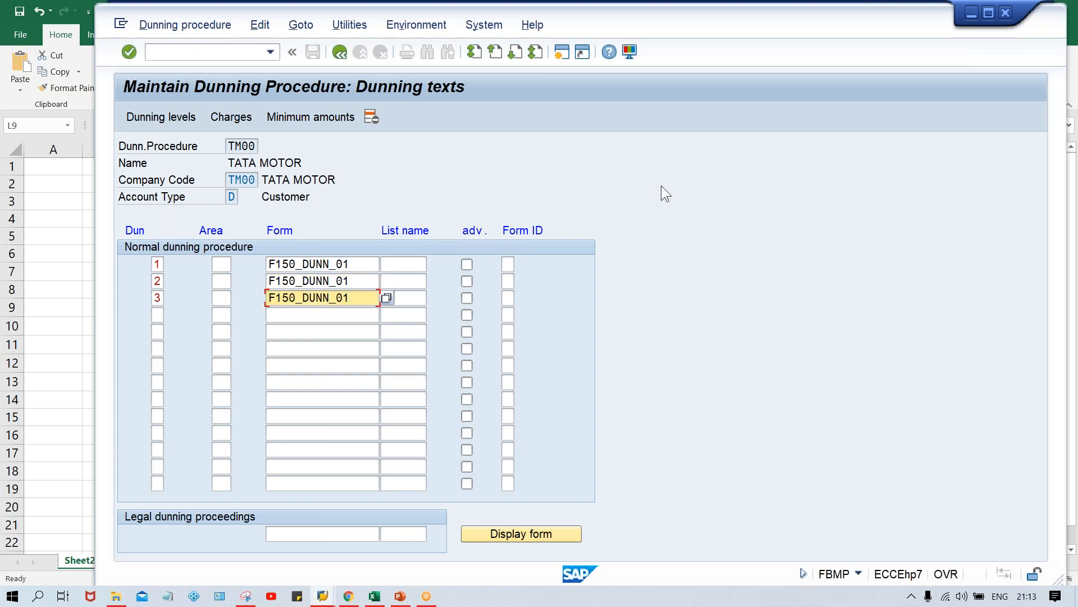
# Review the forms assigned to dunning levels 1, 2 and 3.
pyautogui.click(360, 263)
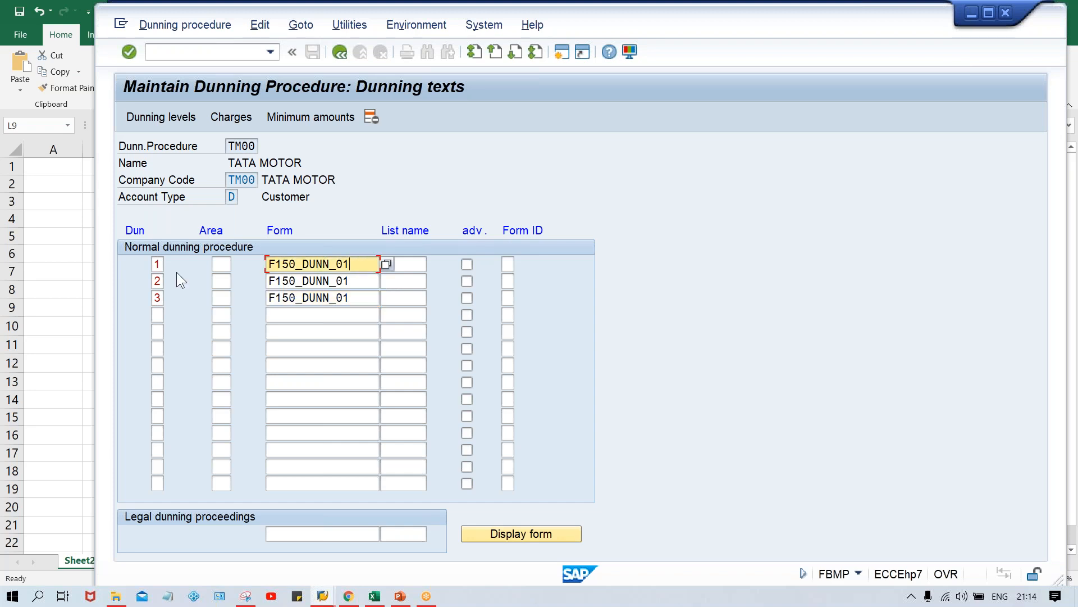
pyautogui.click(159, 264)
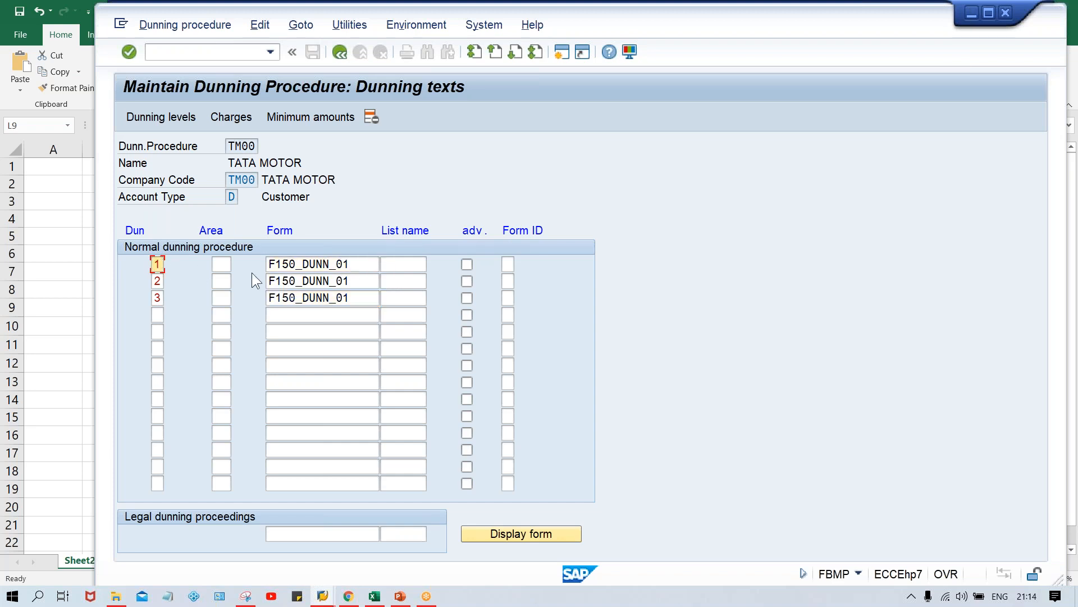
pyautogui.click(363, 282)
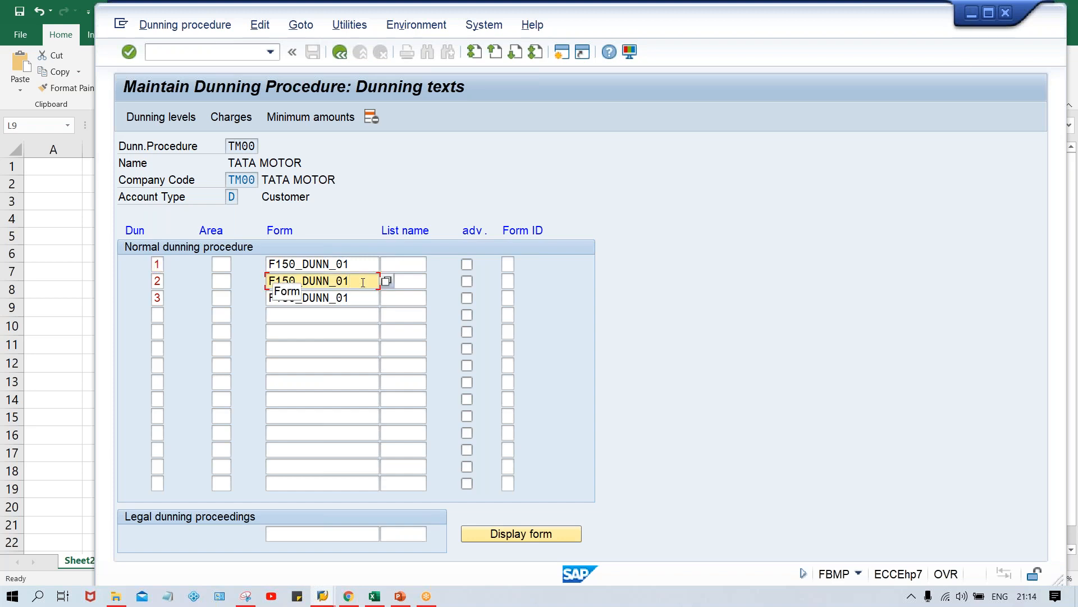
pyautogui.click(350, 298)
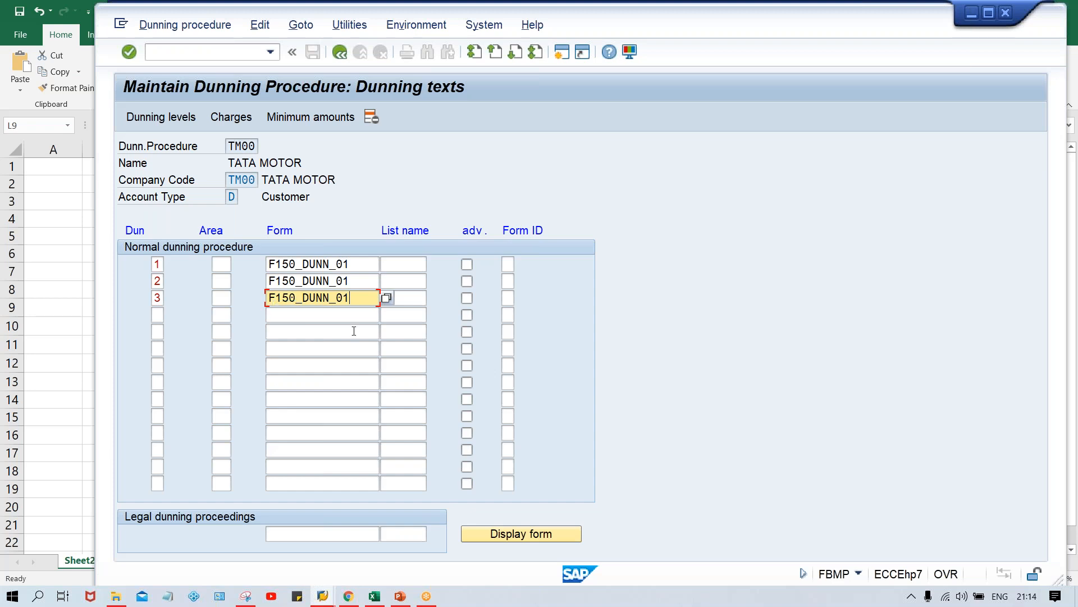
pyautogui.click(360, 262)
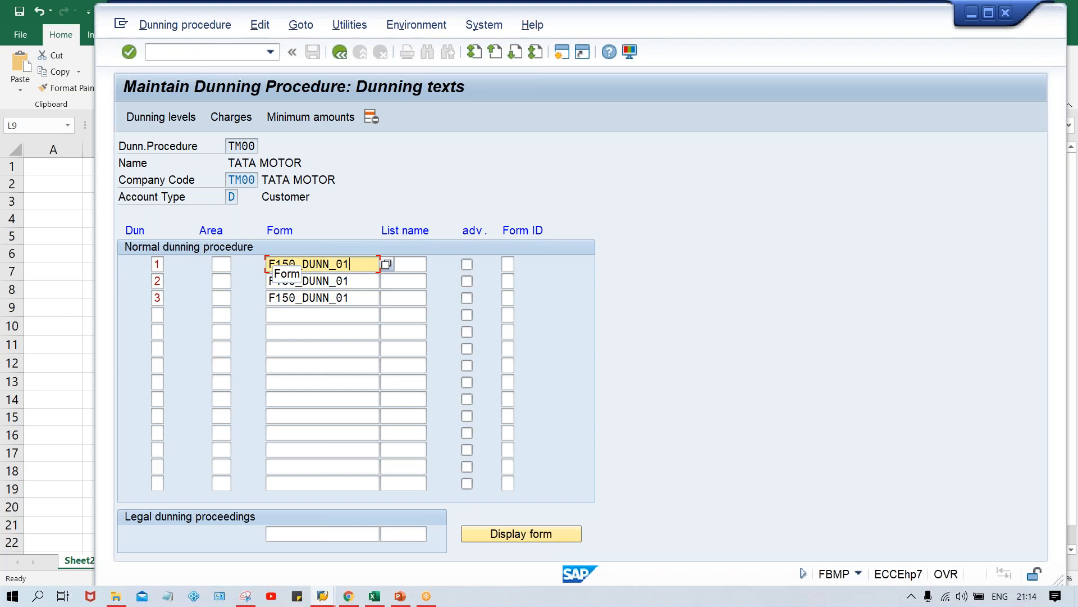
pyautogui.click(355, 278)
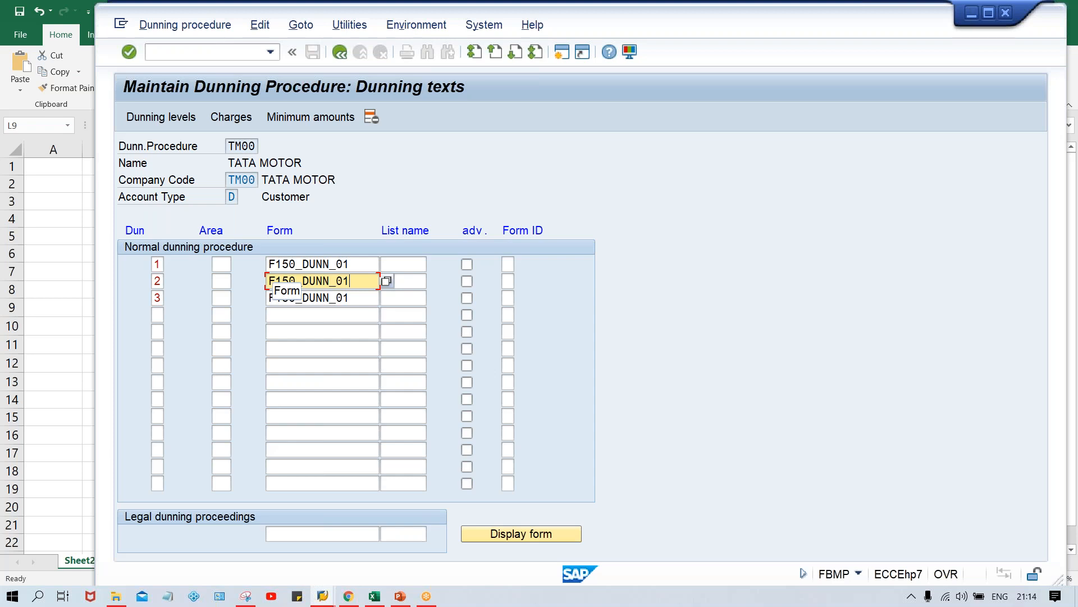
pyautogui.click(366, 297)
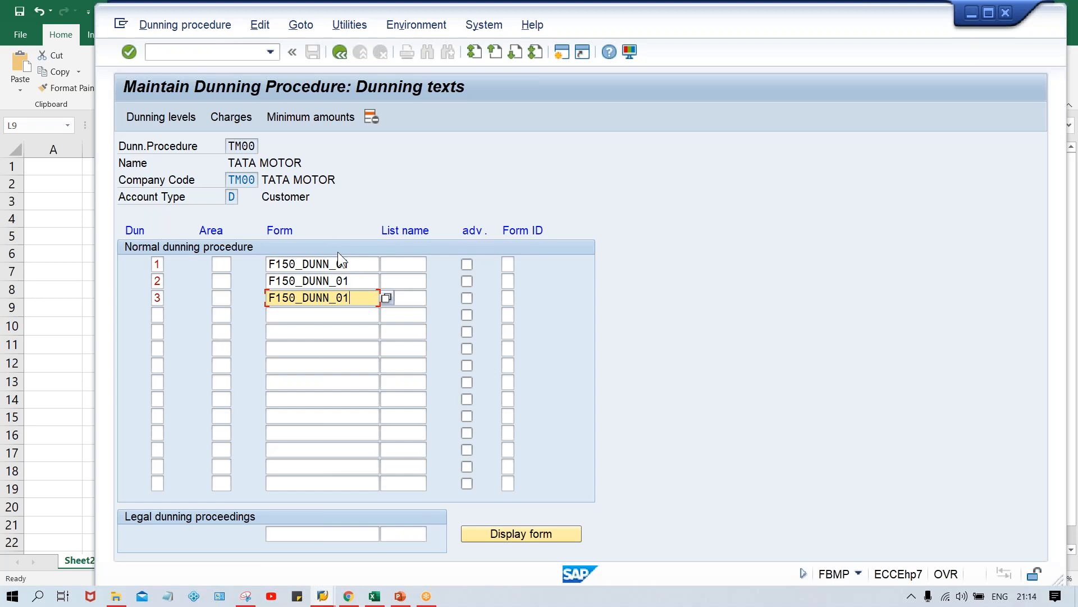
# Return to the procedure overview and save dunning procedure TM00 under the proposed TATA MOTOR customizing request.
pyautogui.click(339, 52)
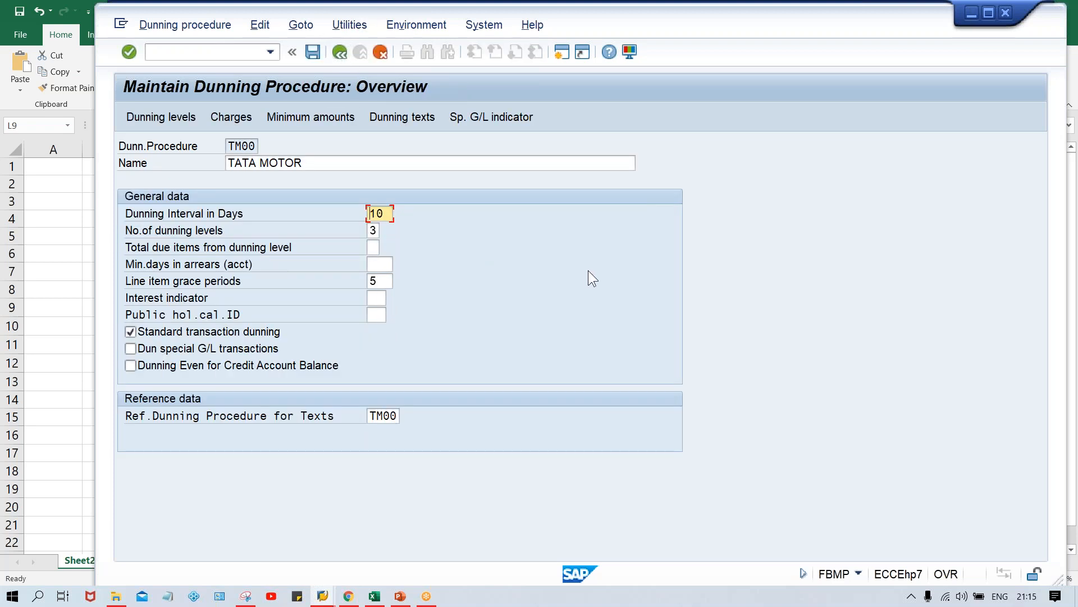
pyautogui.hotkey('ctrl', 's')
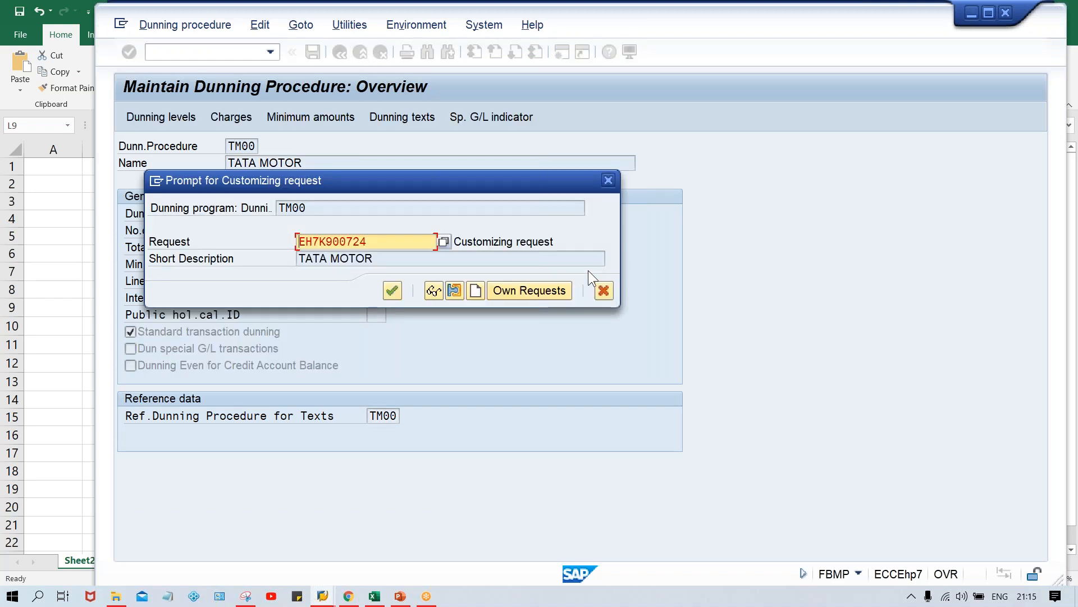
pyautogui.press('Return')
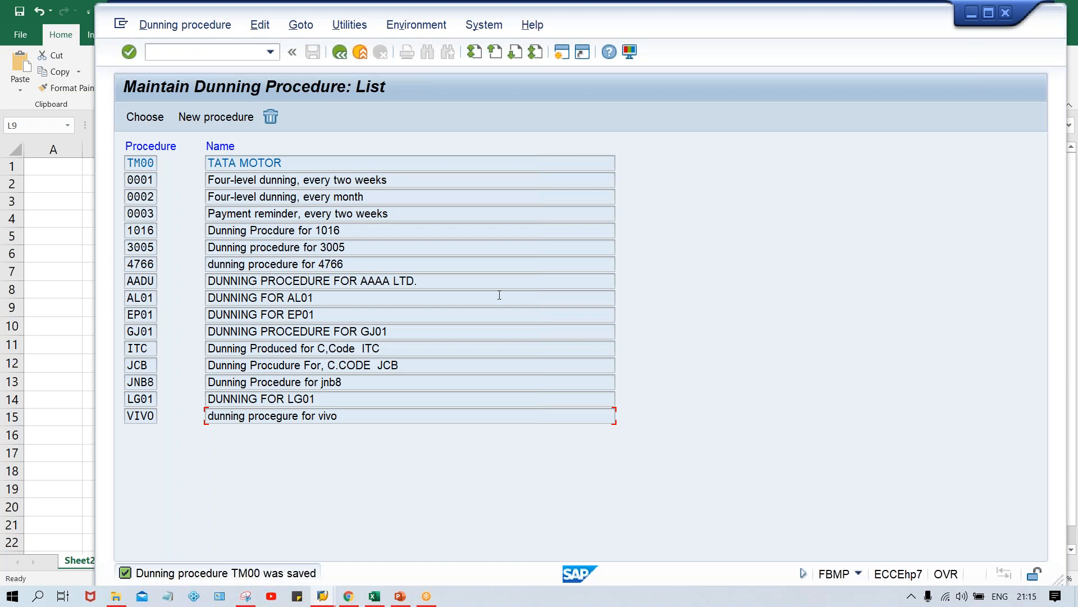
# Start the customer change transaction with /nXD02.
pyautogui.click(207, 48)
pyautogui.write('/n')
pyautogui.press('capslock')
pyautogui.write('XD0')
pyautogui.write('2')
pyautogui.press('Return')
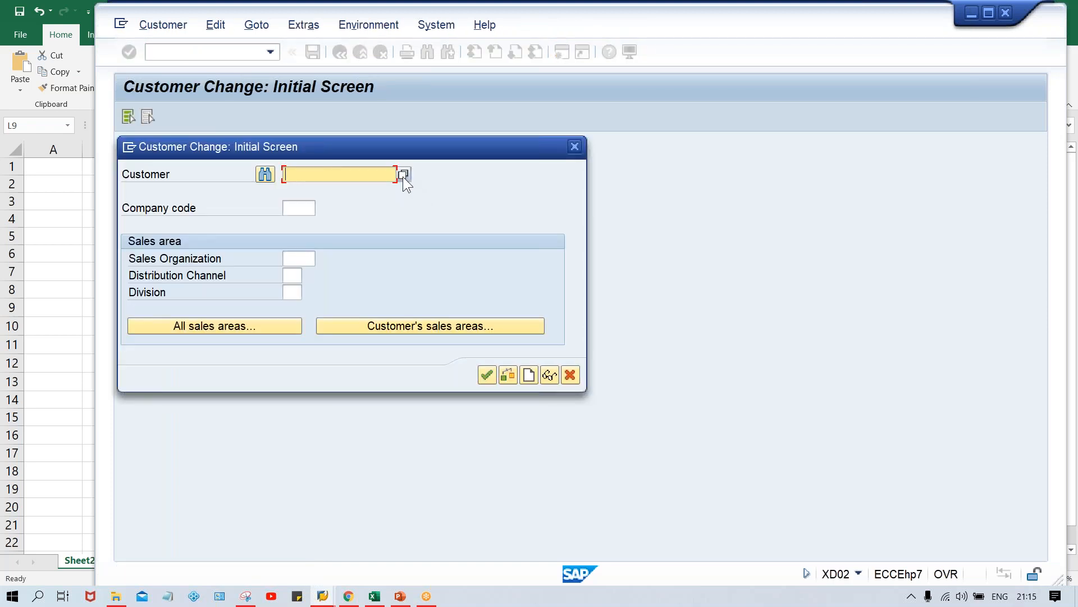
# Find the test customer by company code TM00 and open its master record for changing.
pyautogui.click(403, 175)
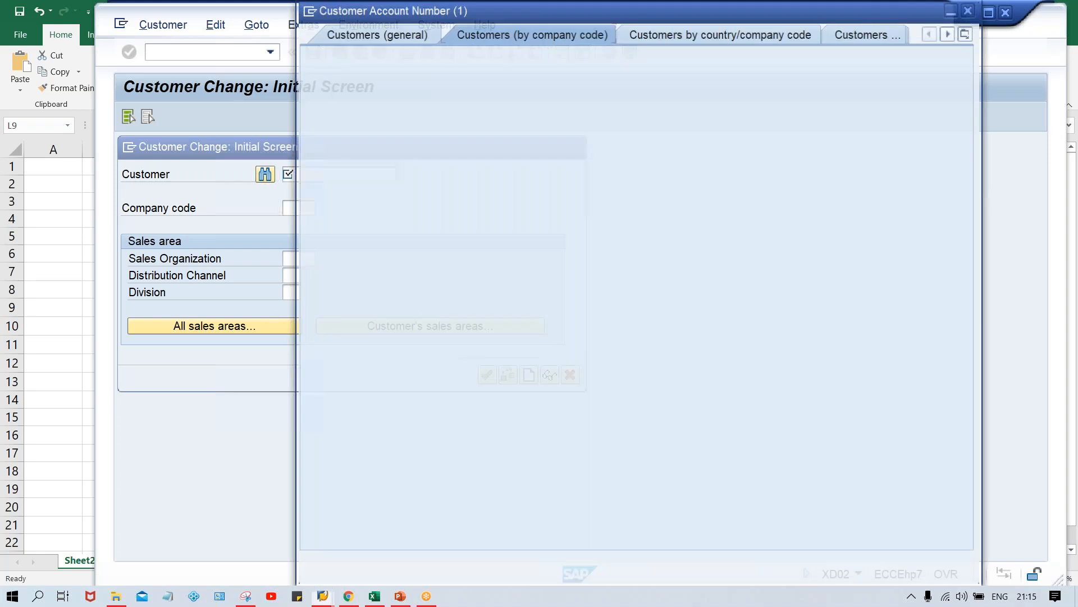
pyautogui.click(532, 275)
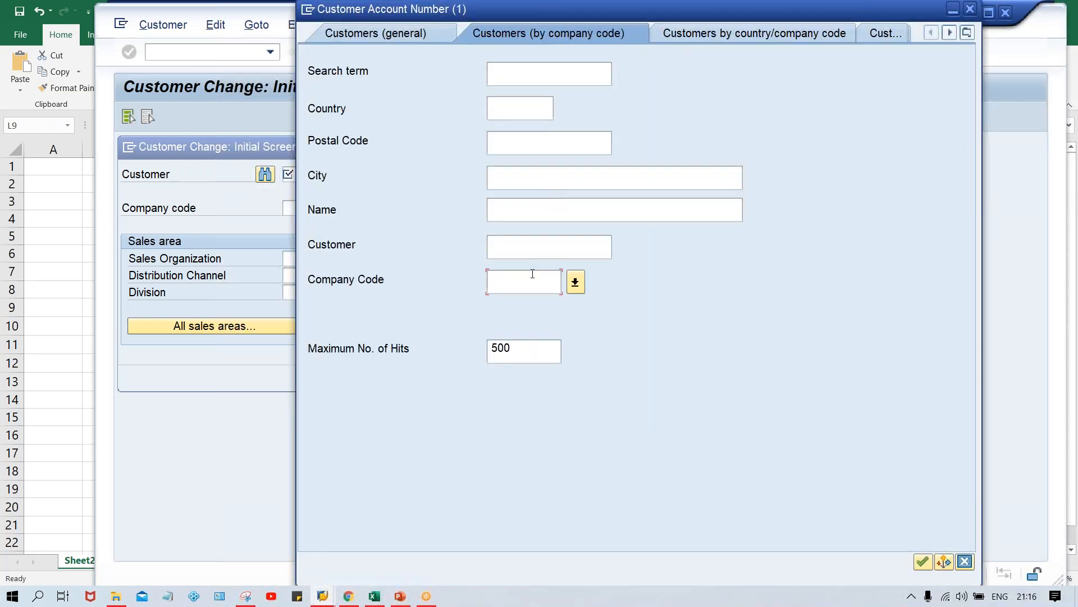
pyautogui.write('TM00')
pyautogui.press('Return')
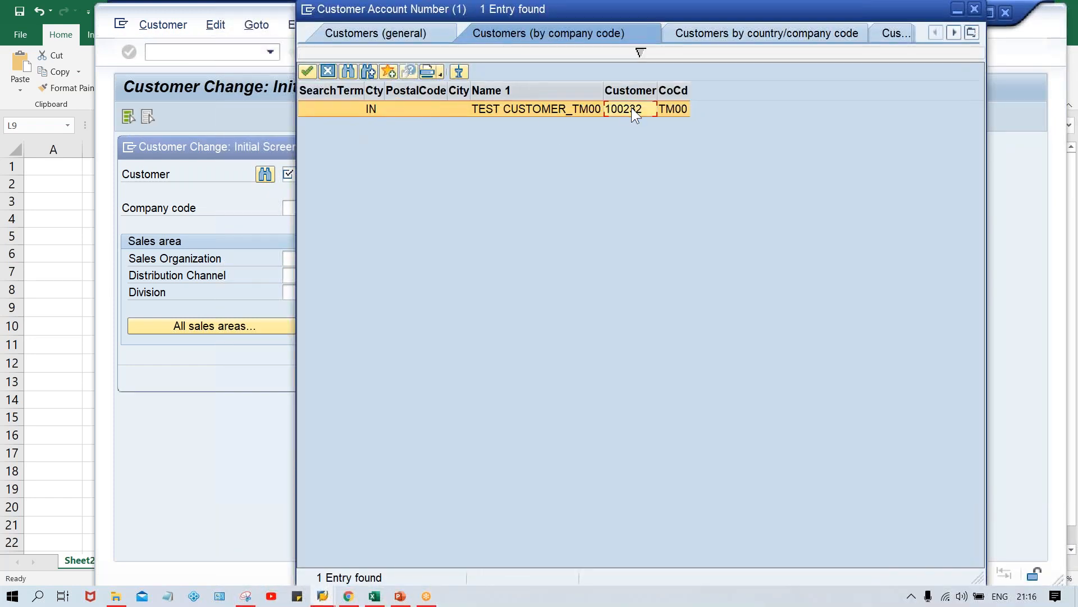
pyautogui.doubleClick(631, 107)
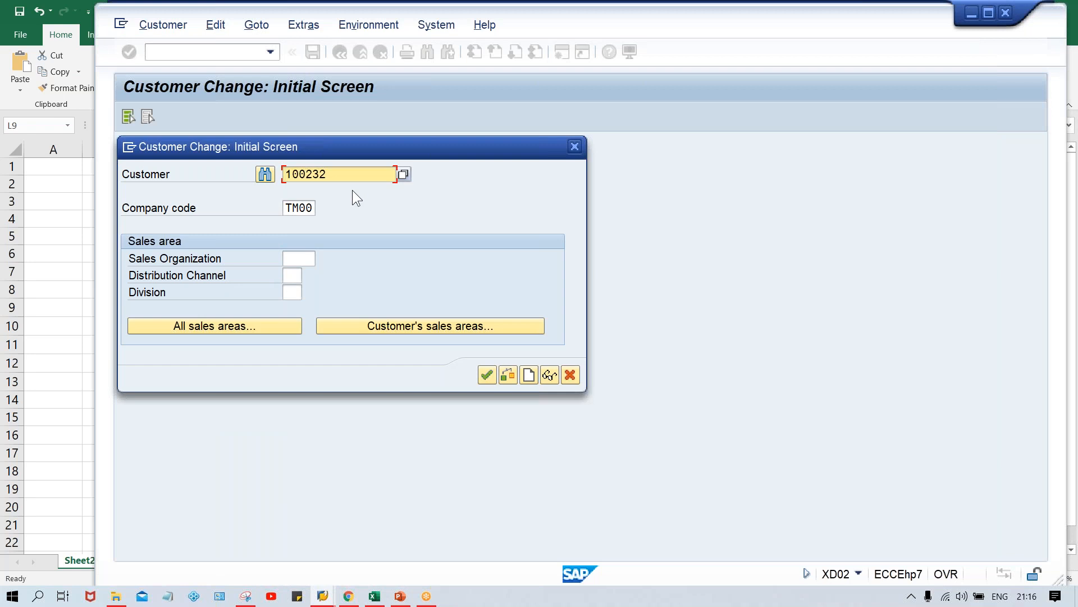
pyautogui.press('Return')
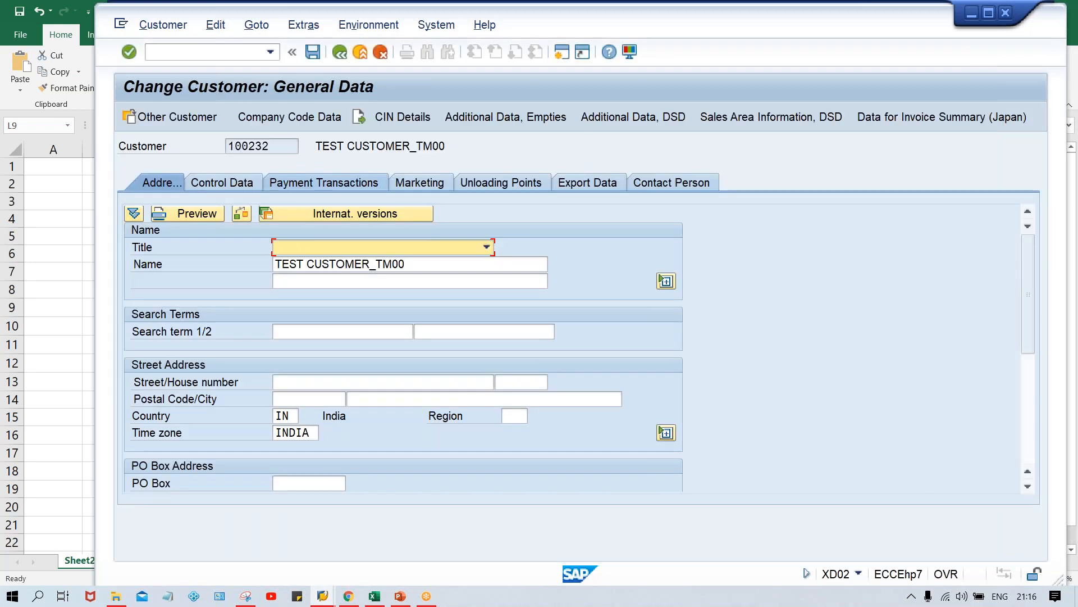
# Set the dunning procedure to TM00 in the customer's company code correspondence data and save the customer.
pyautogui.click(304, 118)
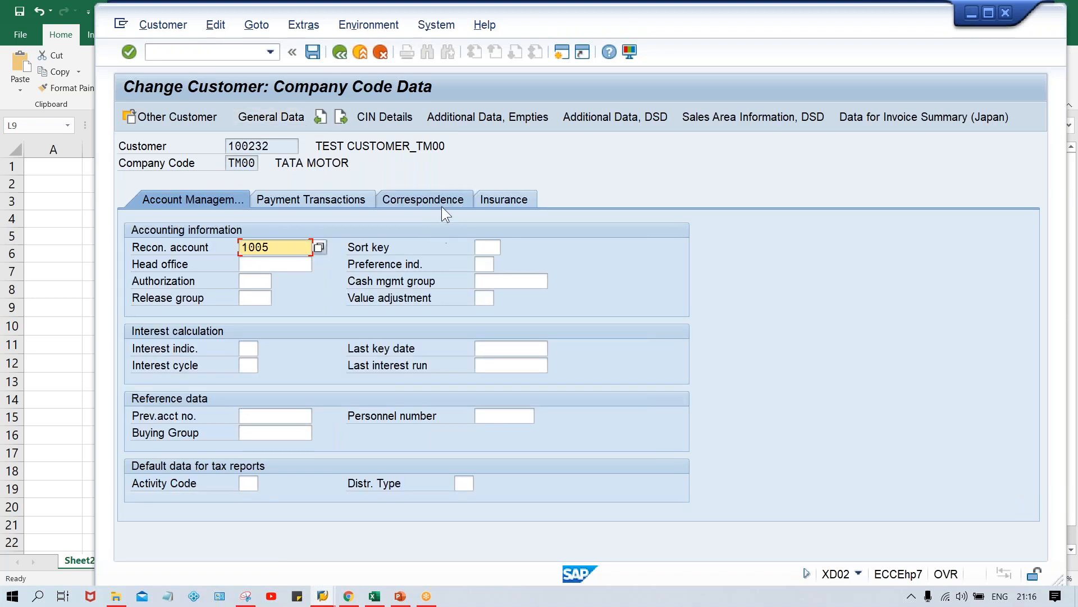
pyautogui.click(437, 200)
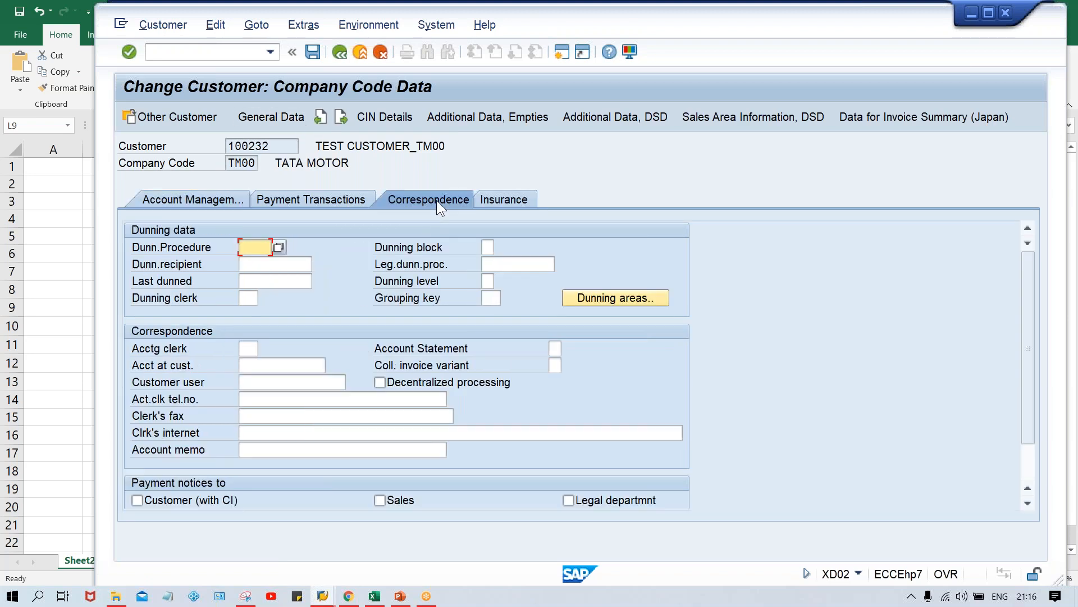
pyautogui.write('TM00')
pyautogui.hotkey('ctrl', 's')
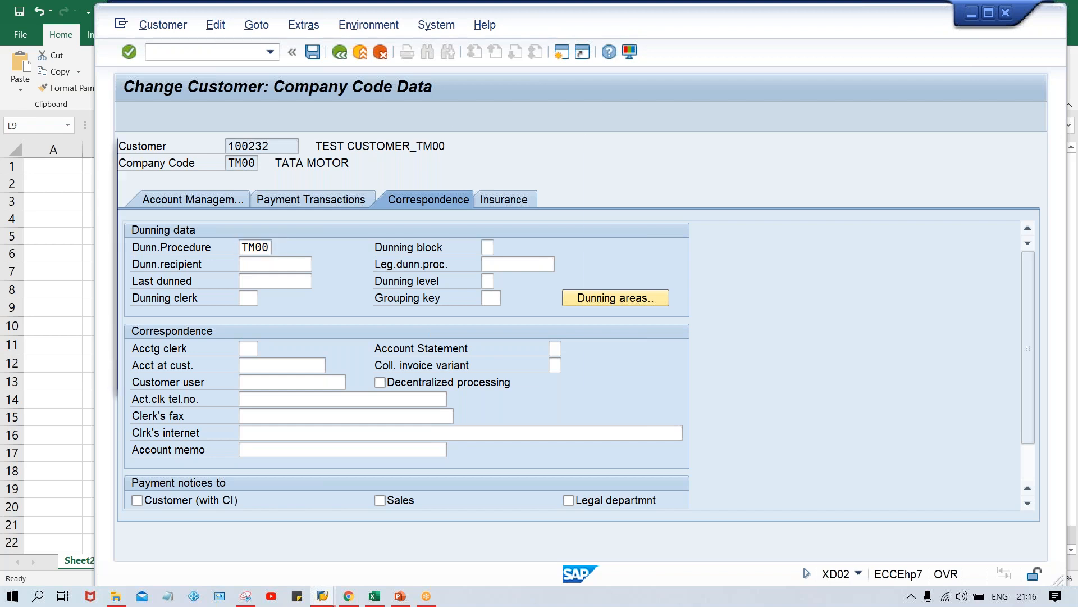